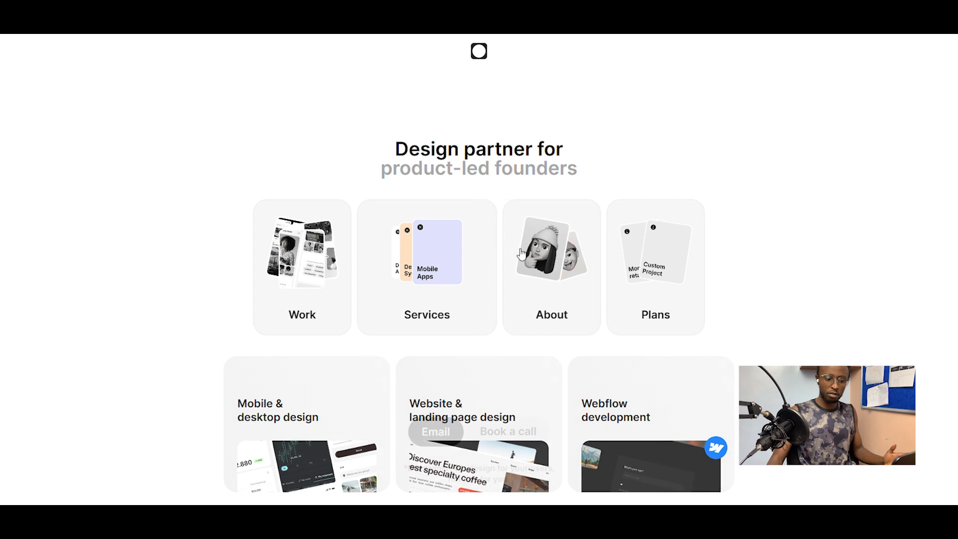
Step: Preview the About, Plans and Services card hover effects on the reference site, then look over the remix page from top to bottom
{"action": "mouse_move", "coordinate": [543, 255]}
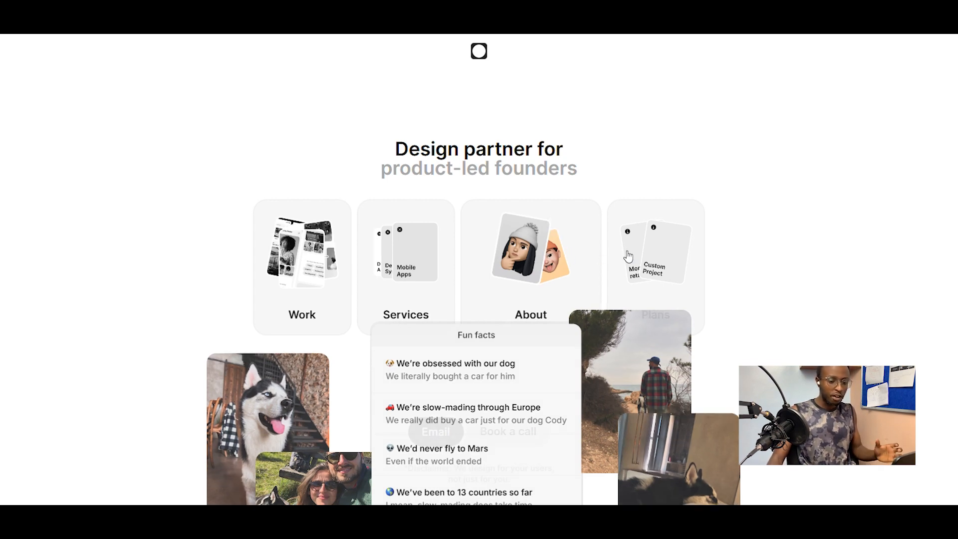
{"action": "mouse_move", "coordinate": [639, 257]}
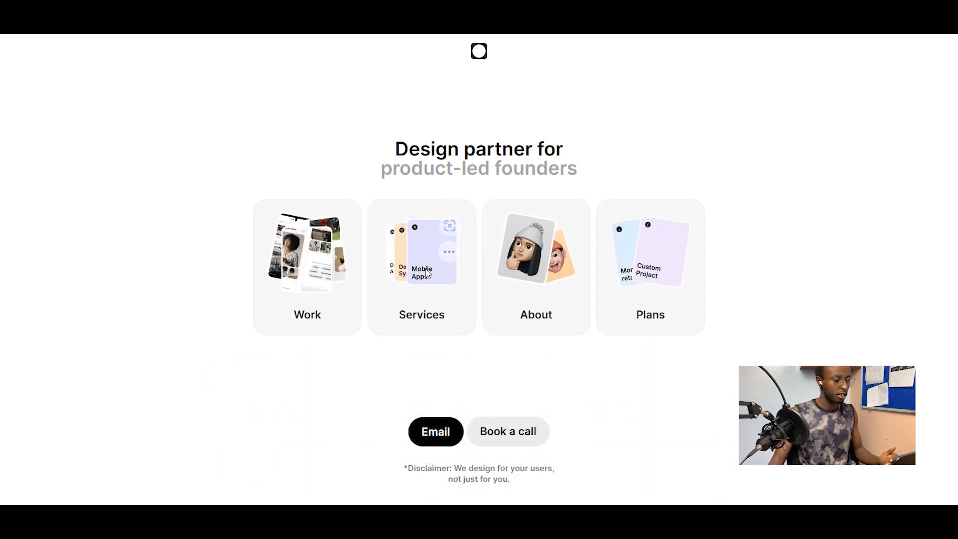
{"action": "mouse_move", "coordinate": [420, 276]}
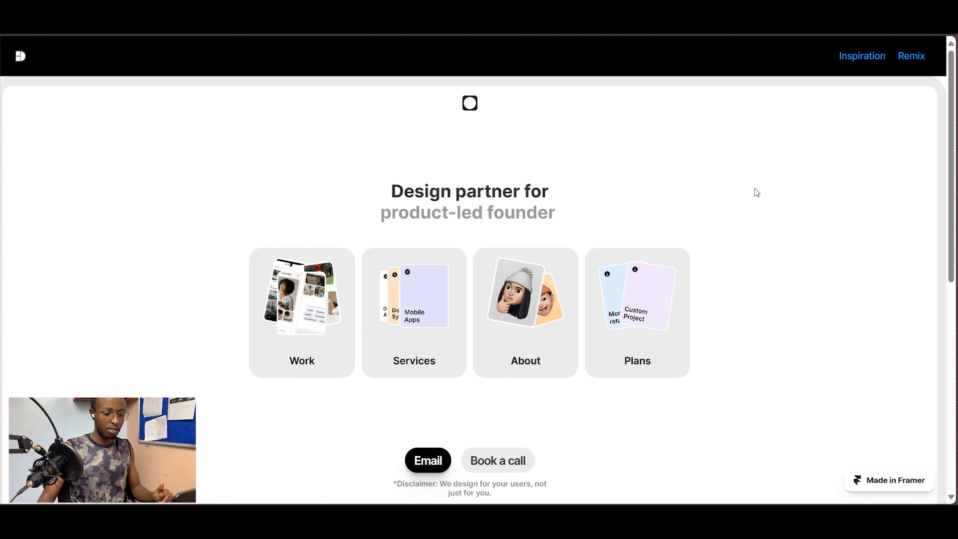
{"action": "scroll", "coordinate": [756, 192], "scroll_direction": "down", "scroll_amount": 8}
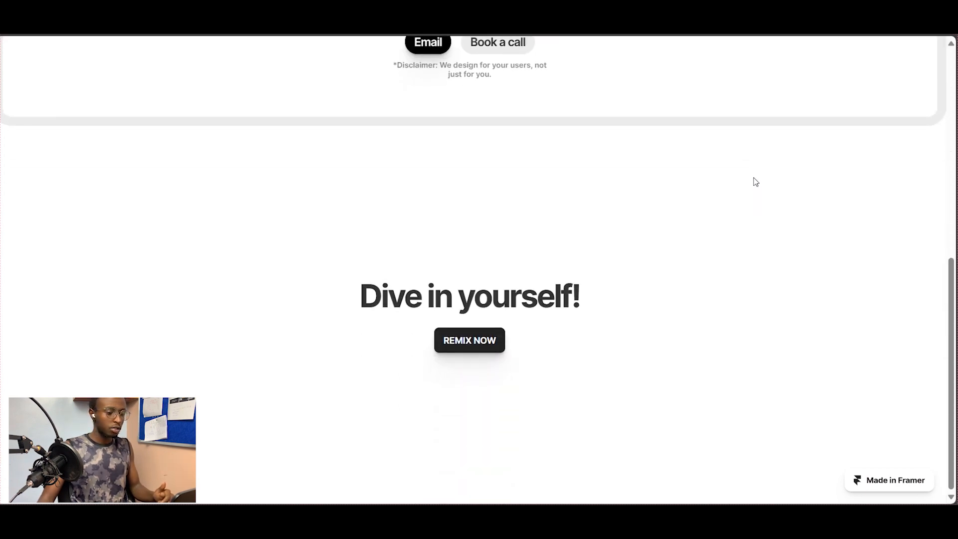
{"action": "scroll", "coordinate": [707, 164], "scroll_direction": "up", "scroll_amount": 8}
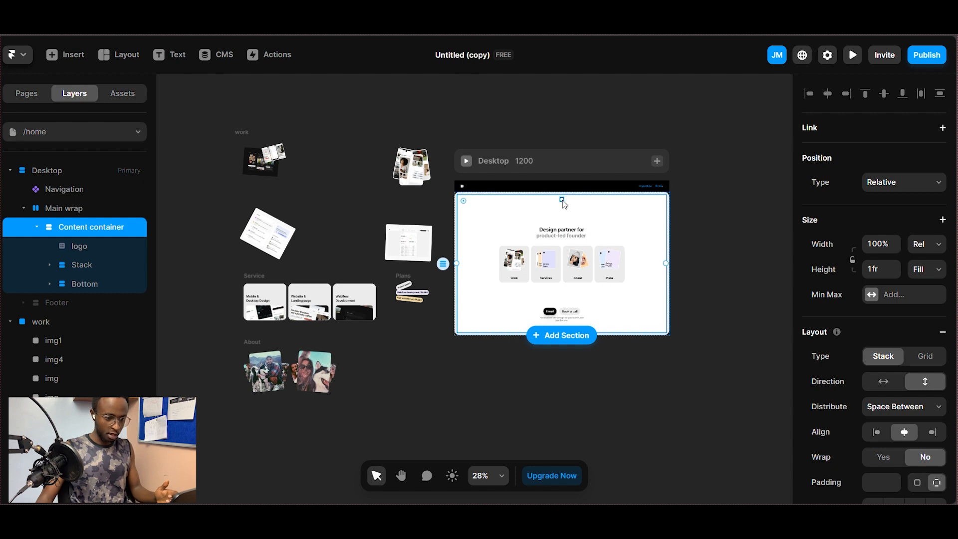
Step: Collapse the work and Service groups in the layer tree, keeping the Desktop group expanded
{"action": "scroll", "coordinate": [736, 216], "scroll_direction": "up", "scroll_amount": 5}
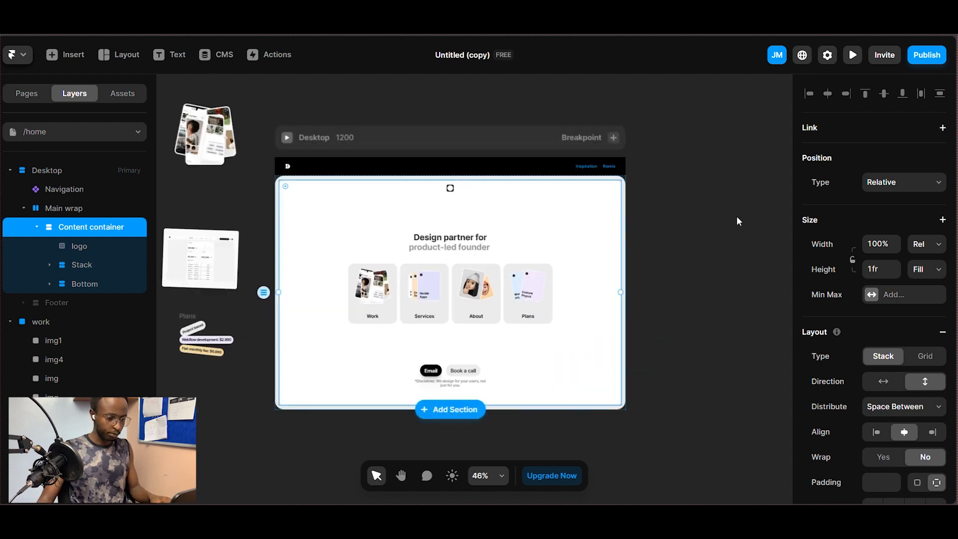
{"action": "key", "text": "space"}
{"action": "left_click_drag", "start_coordinate": [714, 196], "coordinate": [781, 184]}
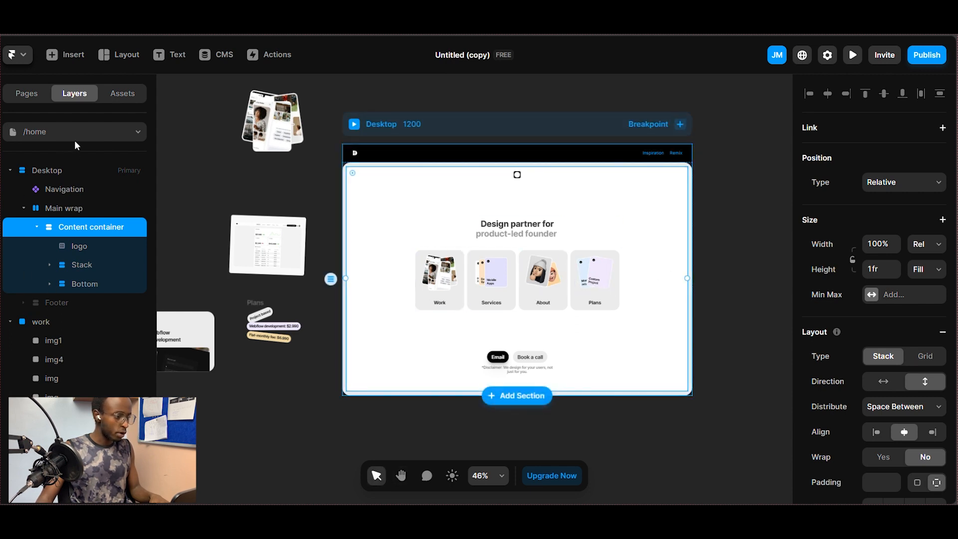
{"action": "left_click", "coordinate": [28, 171]}
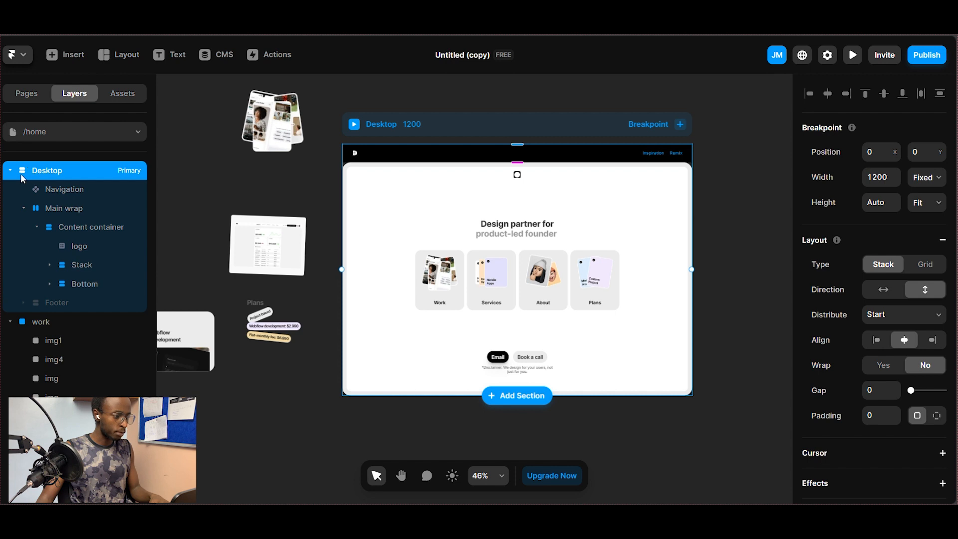
{"action": "left_click", "coordinate": [10, 171]}
{"action": "left_click", "coordinate": [10, 189]}
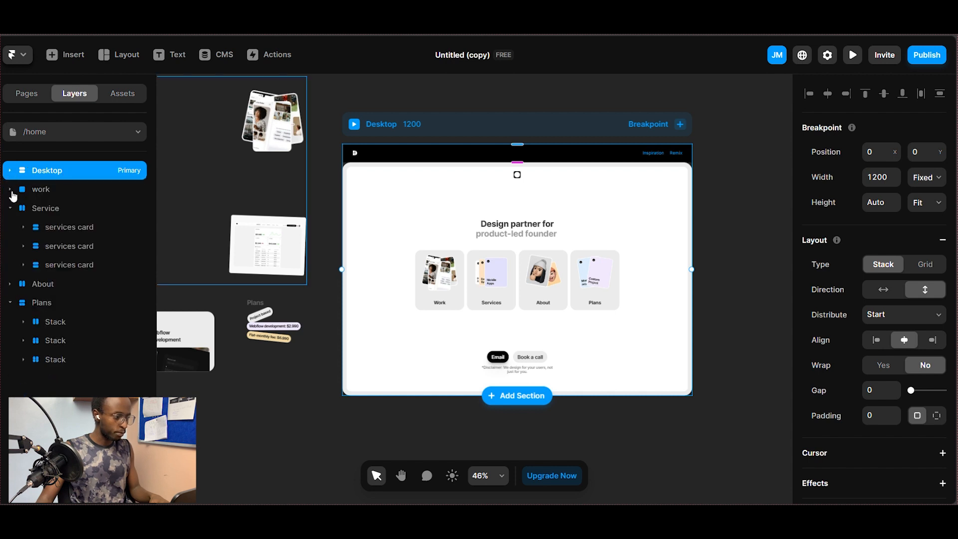
{"action": "left_click", "coordinate": [10, 208]}
{"action": "left_click", "coordinate": [10, 170]}
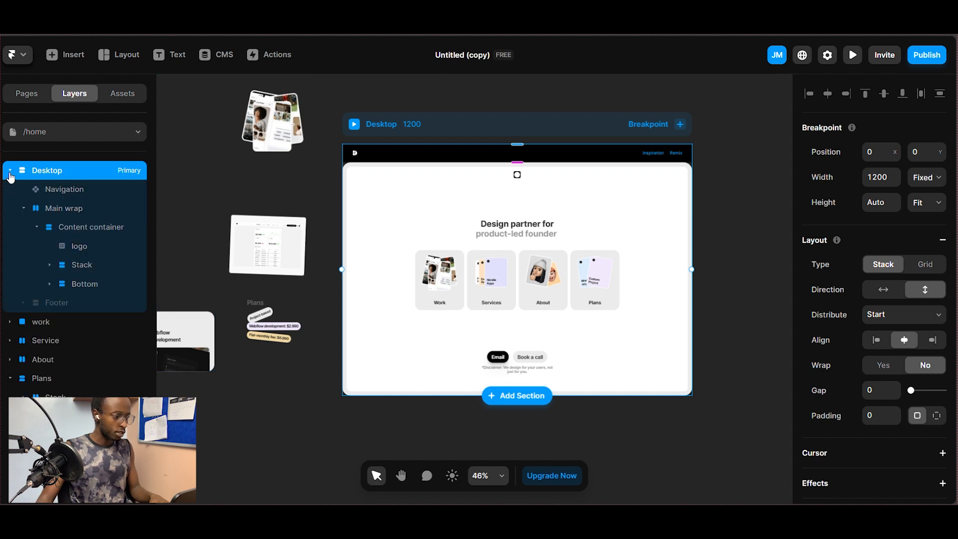
Step: Inspect the Navigation, Main wrap, Content container, logo, Stack and Bottom layers of the Desktop page one by one
{"action": "left_click", "coordinate": [77, 192]}
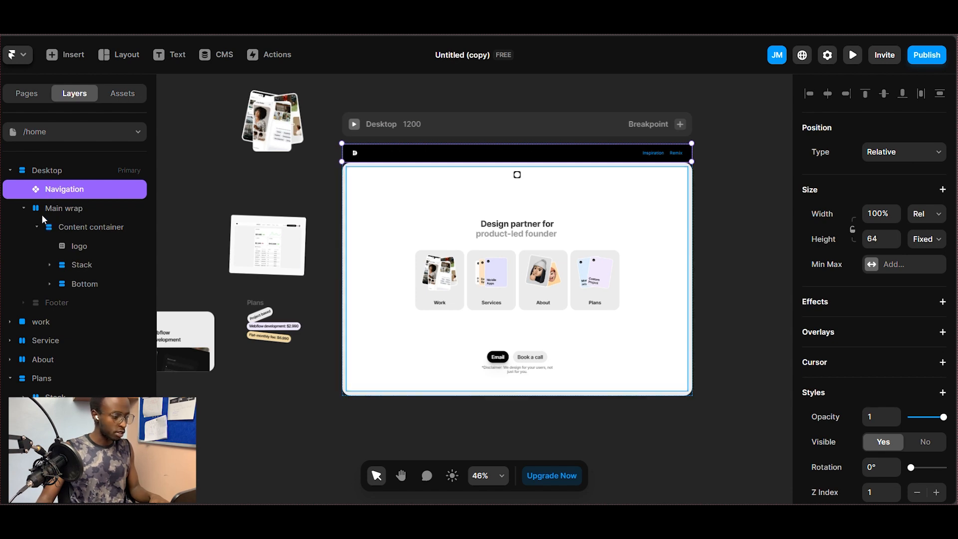
{"action": "left_click", "coordinate": [59, 208]}
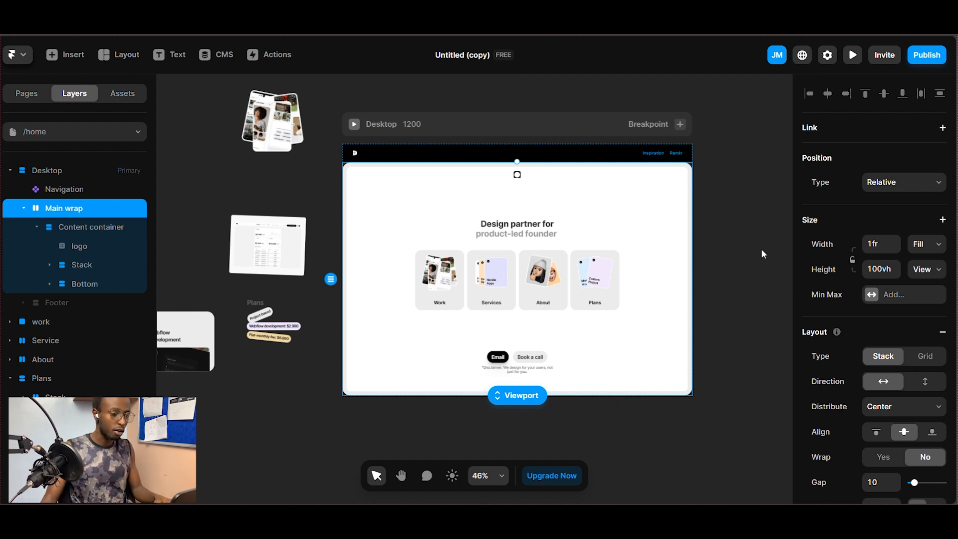
{"action": "left_click", "coordinate": [62, 226]}
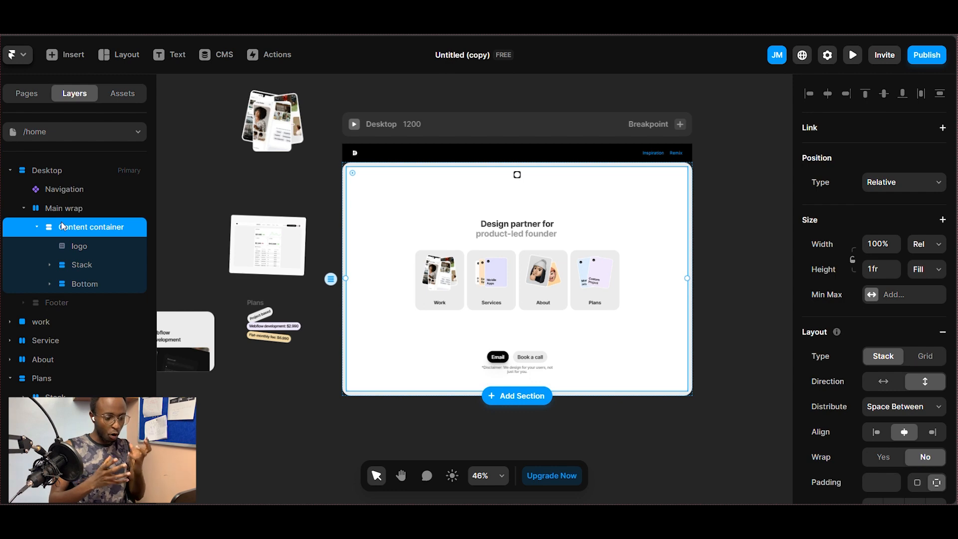
{"action": "left_click", "coordinate": [104, 249]}
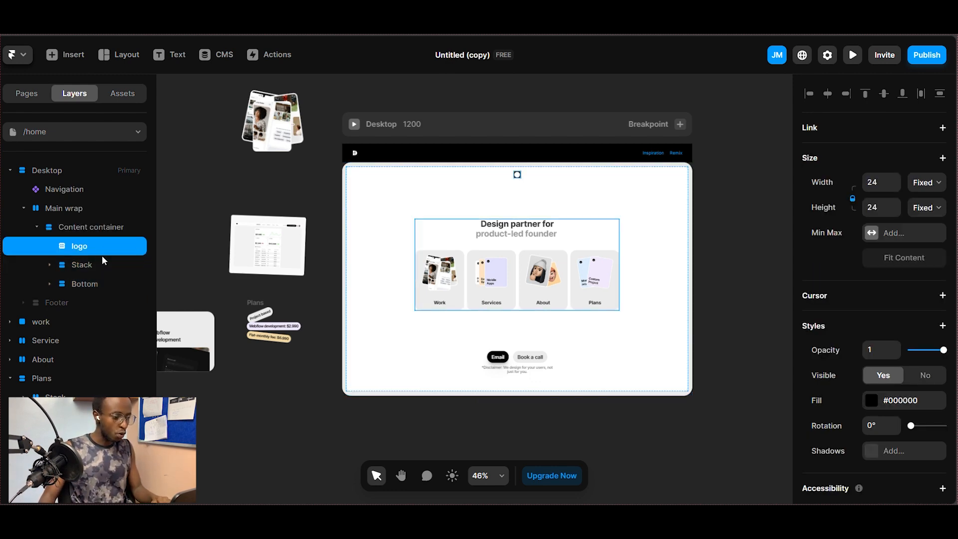
{"action": "left_click", "coordinate": [83, 269]}
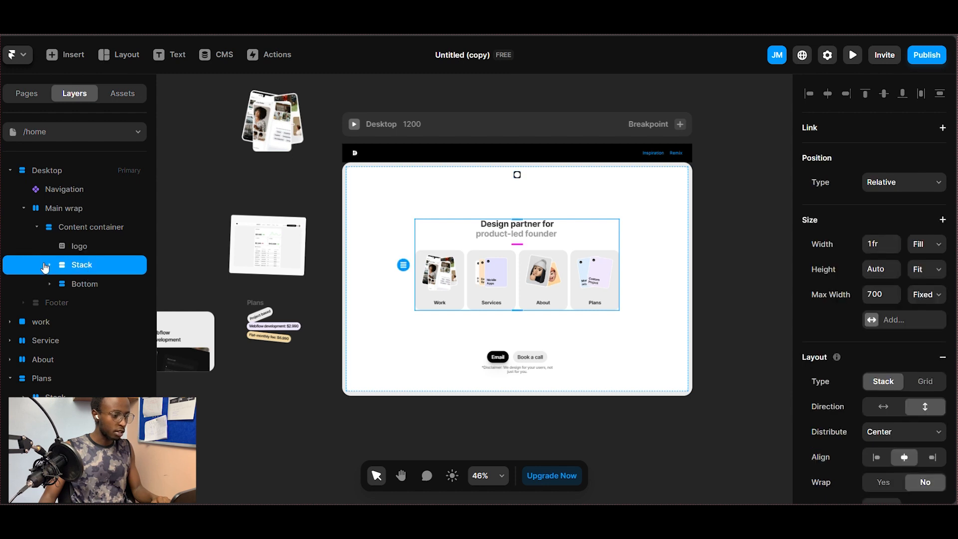
{"action": "left_click", "coordinate": [85, 283]}
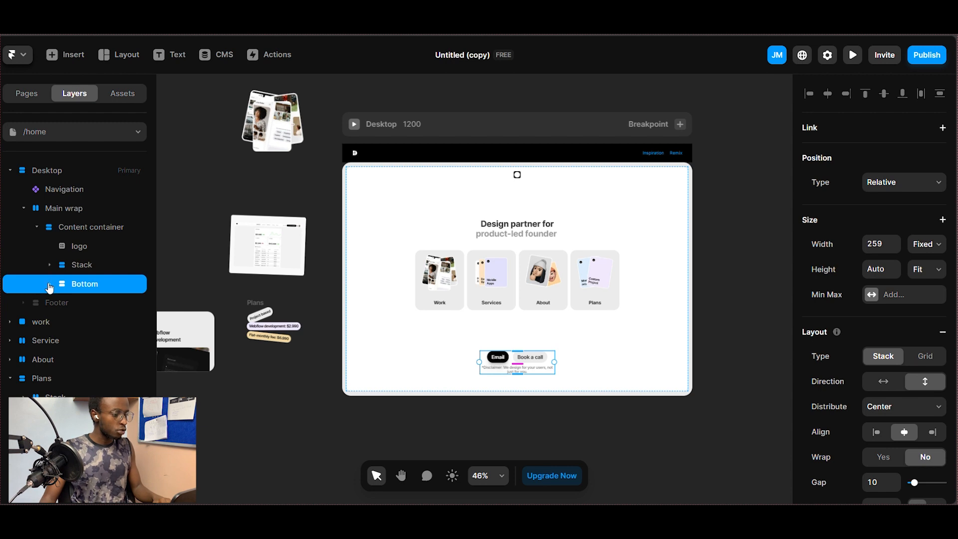
{"action": "left_click", "coordinate": [749, 230]}
Step: Switch to the reference site to examine the Work card's hover effect, then return to the Framer project
{"action": "key", "text": "h"}
{"action": "left_click_drag", "start_coordinate": [725, 195], "coordinate": [765, 145]}
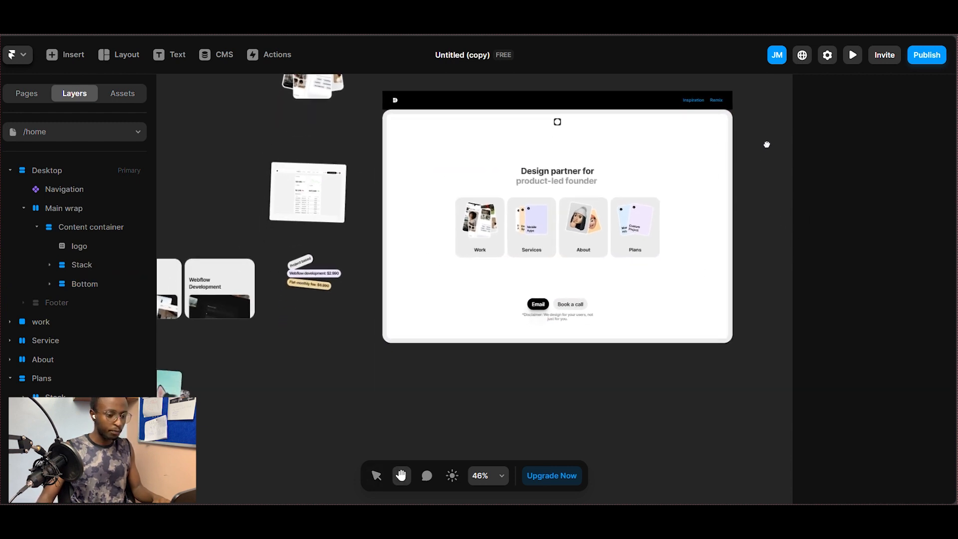
{"action": "left_click_drag", "start_coordinate": [269, 142], "coordinate": [256, 185]}
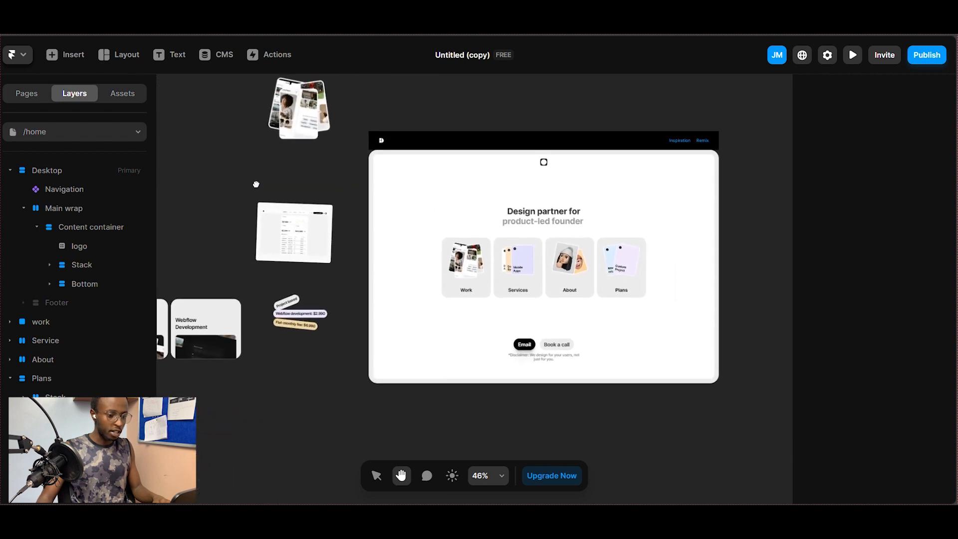
{"action": "key", "text": "v"}
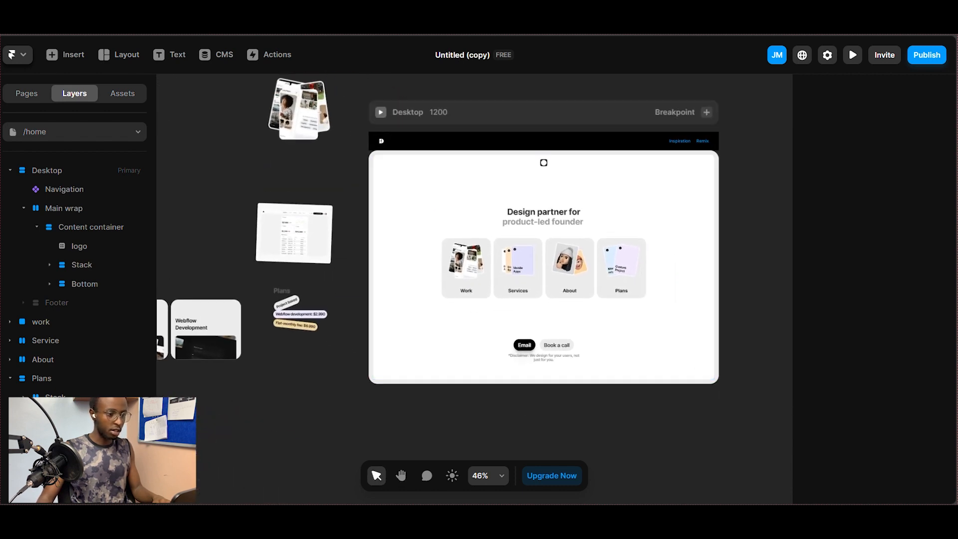
{"action": "key", "text": "ctrl+Tab"}
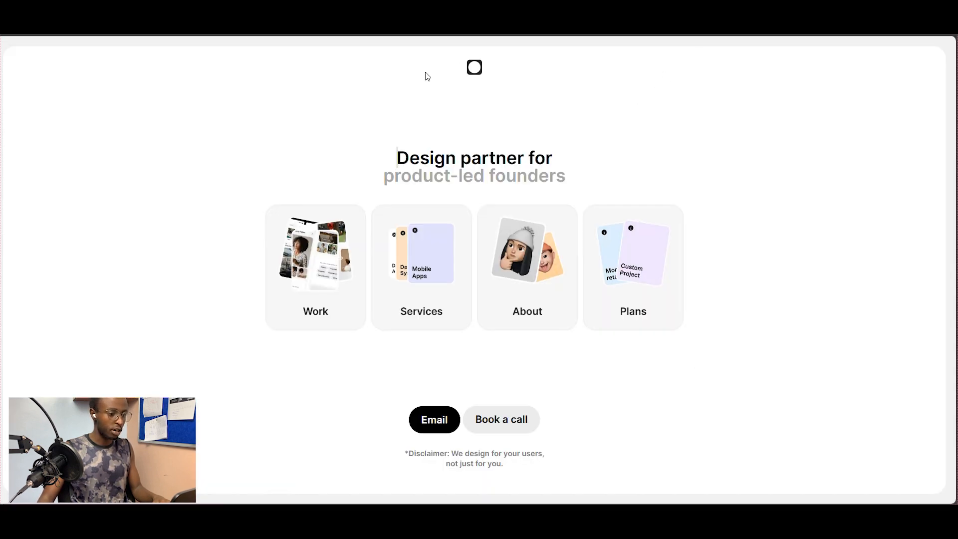
{"action": "mouse_move", "coordinate": [329, 275]}
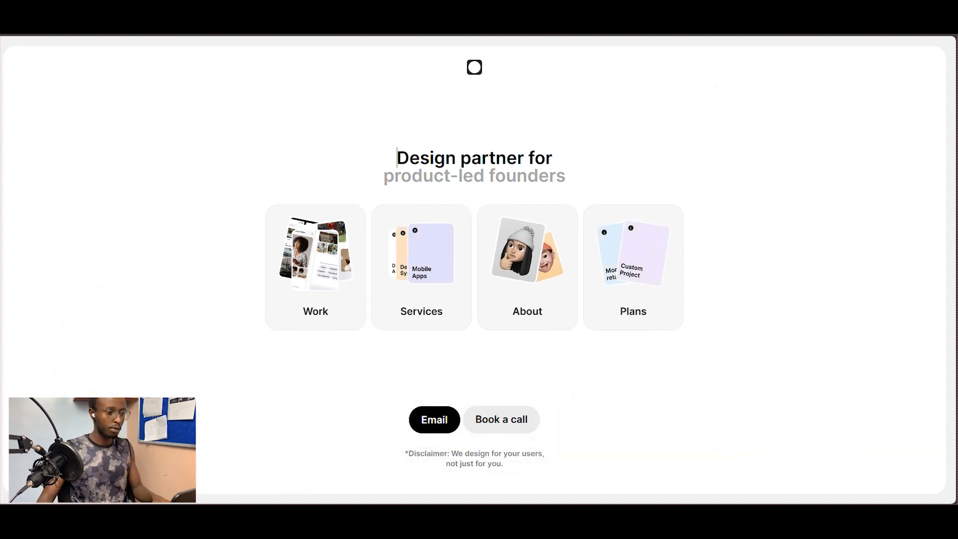
{"action": "key", "text": "ctrl+Tab"}
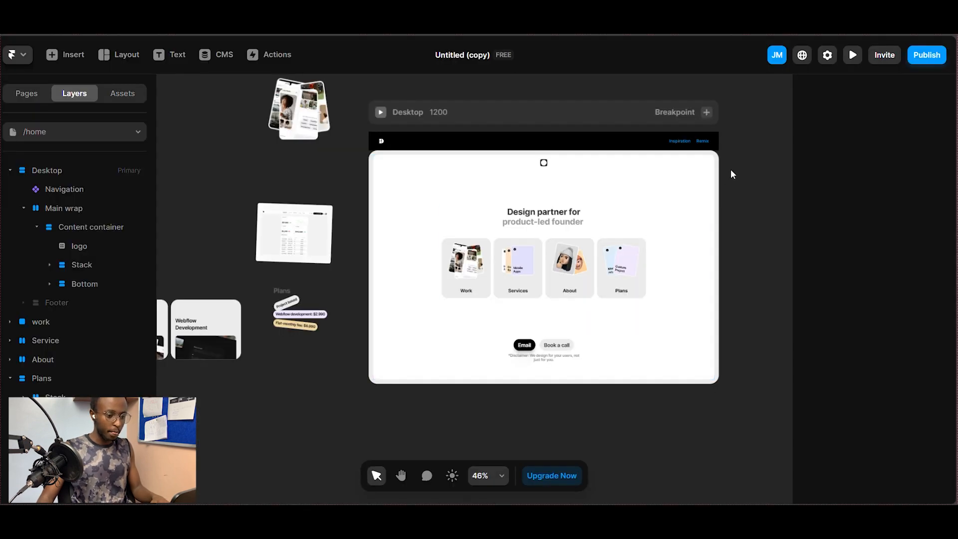
Step: Inspect the work frame and its img1 and img4 images on the canvas
{"action": "key", "text": "h"}
{"action": "left_click_drag", "start_coordinate": [274, 179], "coordinate": [338, 237]}
{"action": "key", "text": "v"}
{"action": "left_click", "coordinate": [415, 179]}
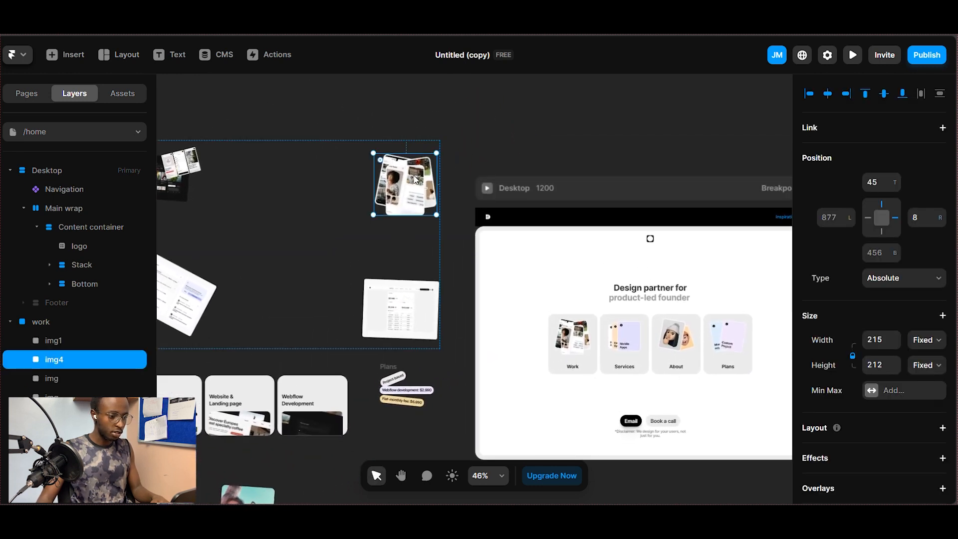
{"action": "left_click", "coordinate": [549, 130]}
{"action": "left_click", "coordinate": [403, 175]}
{"action": "left_click", "coordinate": [45, 322]}
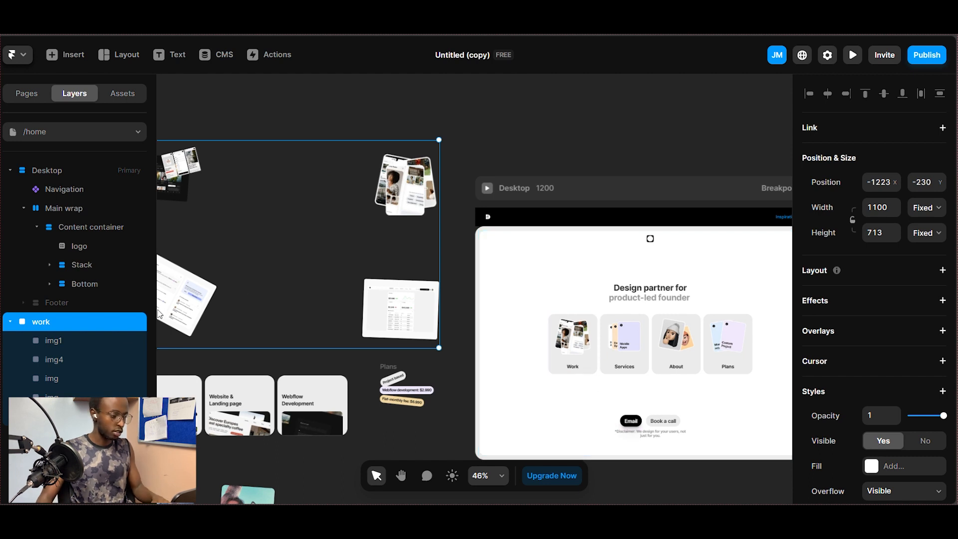
{"action": "left_click", "coordinate": [58, 341]}
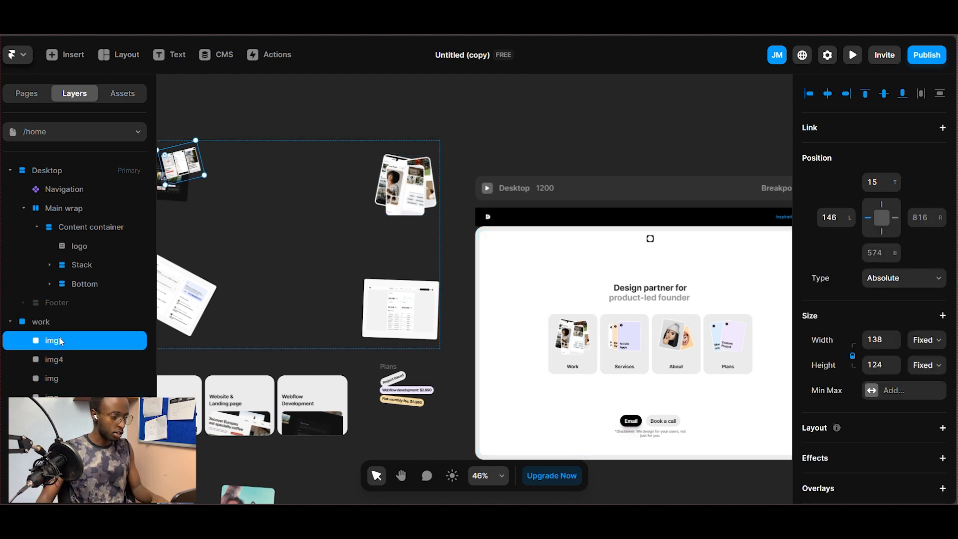
{"action": "left_click", "coordinate": [68, 365]}
Step: Cut the work frame from the canvas and paste it inside the Desktop page's Content container
{"action": "key", "text": "space"}
{"action": "left_click_drag", "start_coordinate": [589, 146], "coordinate": [694, 133]}
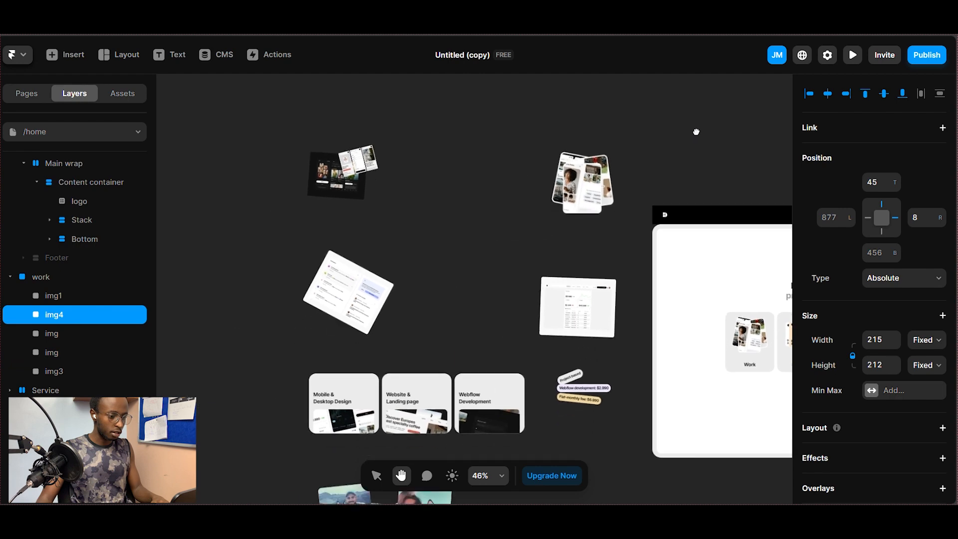
{"action": "left_click", "coordinate": [303, 131]}
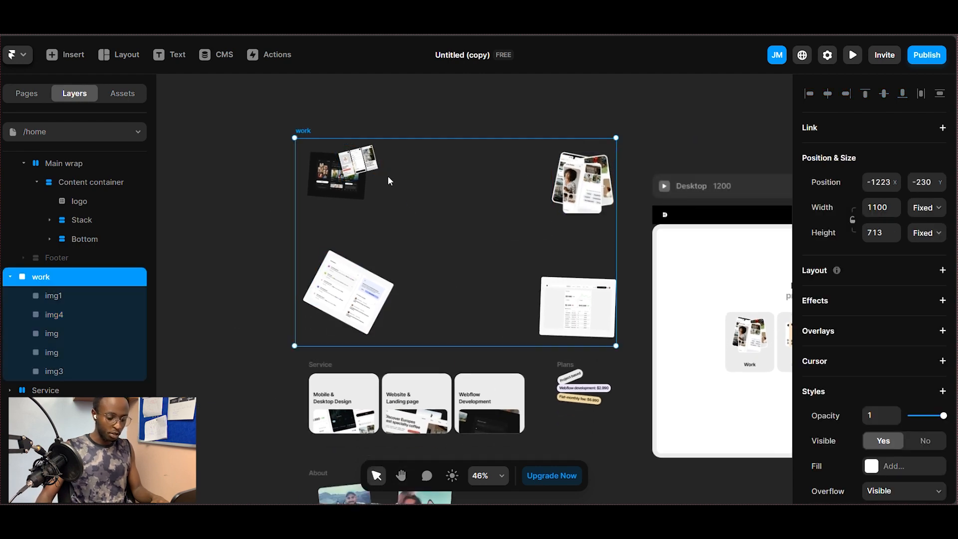
{"action": "key", "text": "Delete"}
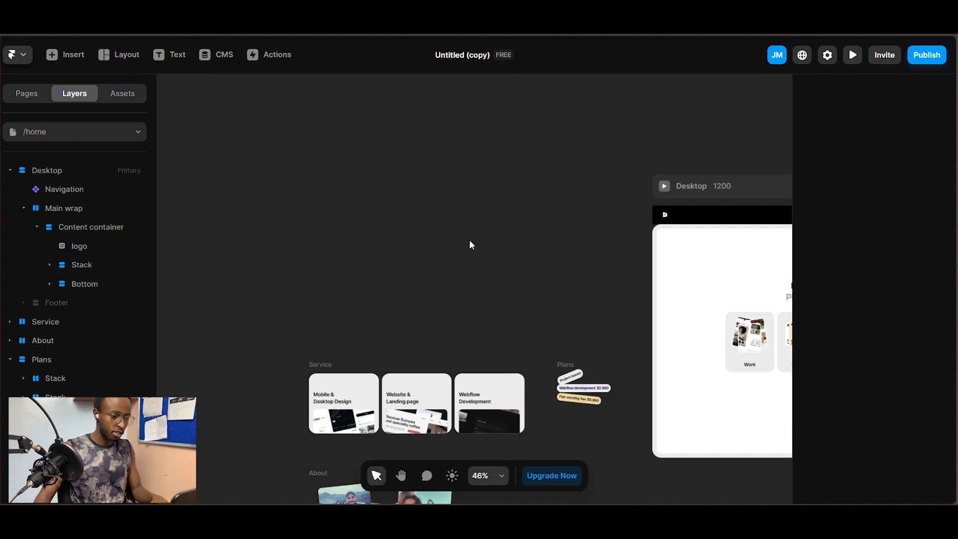
{"action": "key", "text": "space"}
{"action": "left_click_drag", "start_coordinate": [547, 149], "coordinate": [201, 112]}
{"action": "key", "text": "v"}
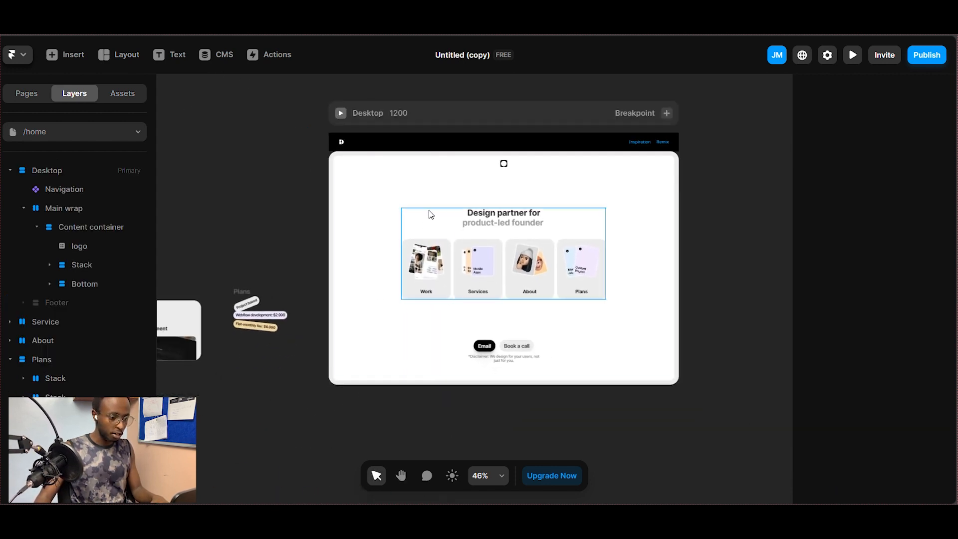
{"action": "left_click", "coordinate": [434, 209]}
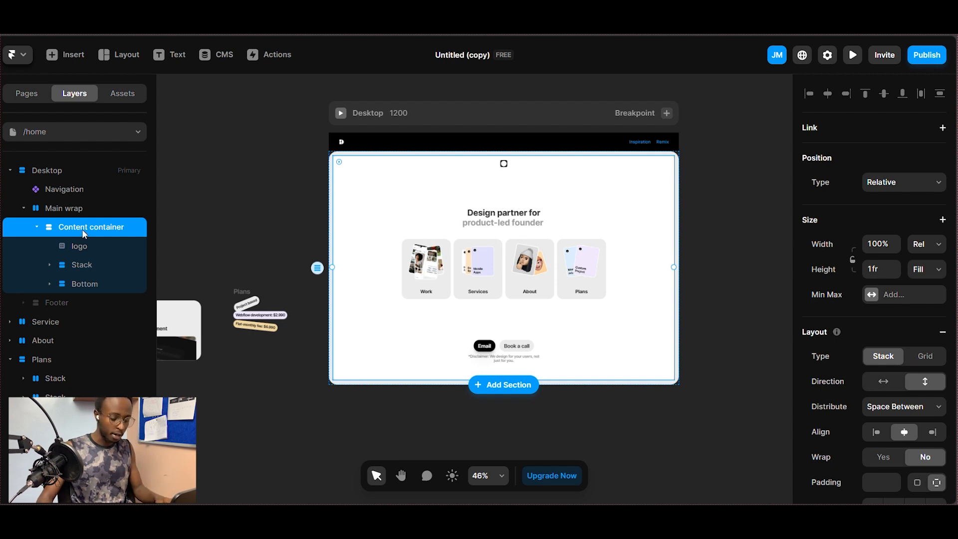
{"action": "key", "text": "ctrl+v"}
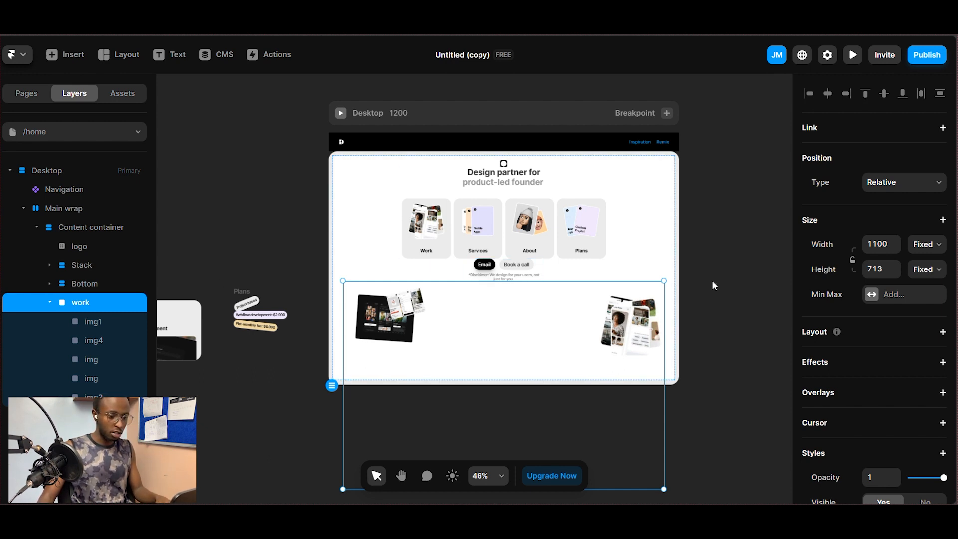
Step: Set the work frame's position type to Absolute and centre it horizontally and vertically in the Content container
{"action": "left_click", "coordinate": [882, 183]}
{"action": "left_click", "coordinate": [888, 200]}
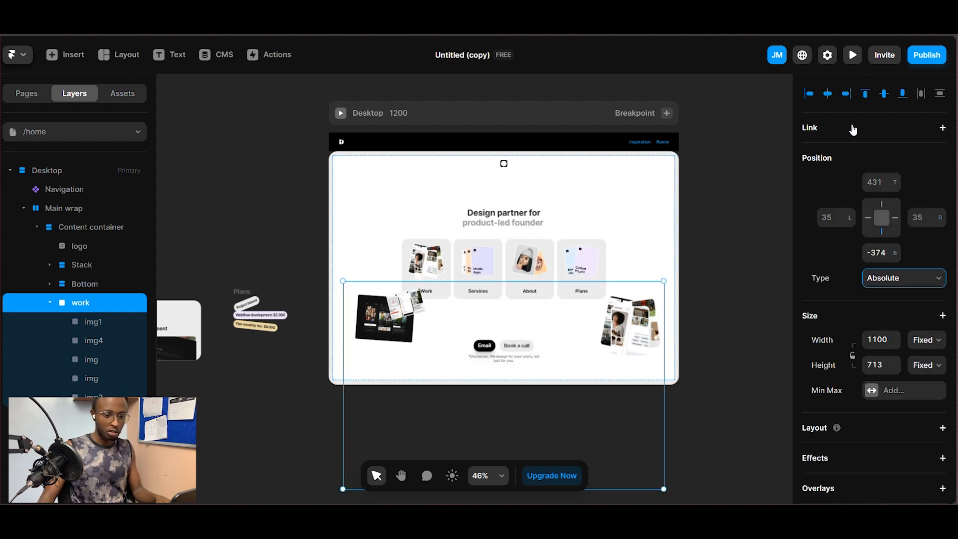
{"action": "left_click", "coordinate": [828, 97]}
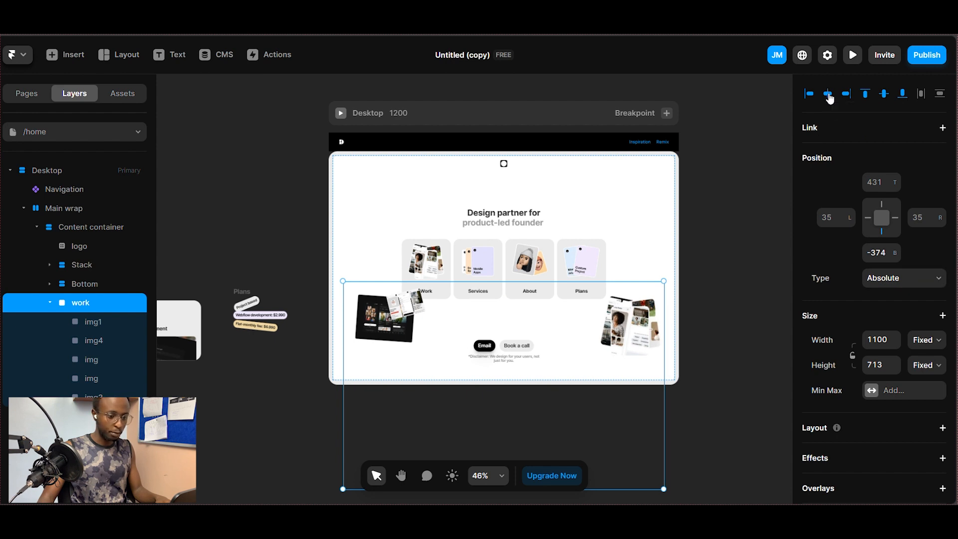
{"action": "left_click", "coordinate": [883, 96]}
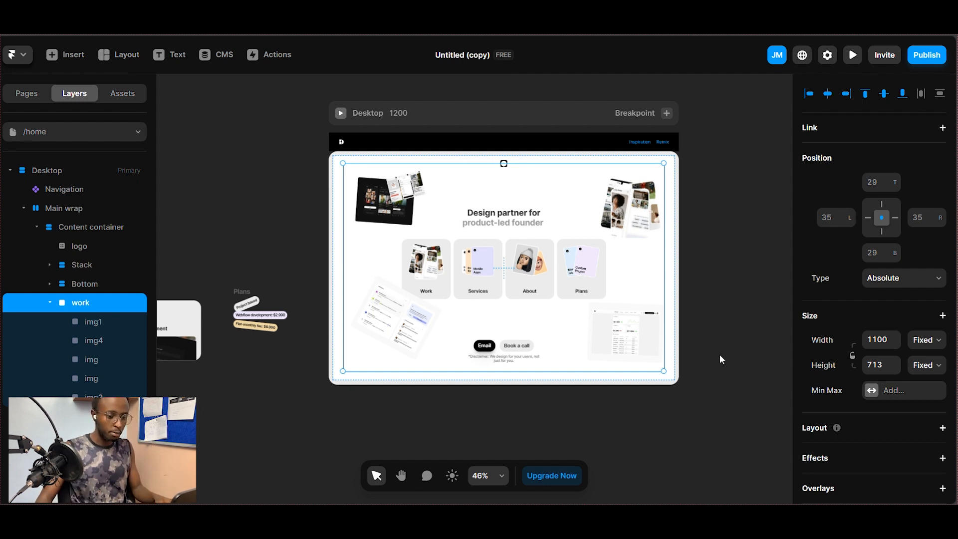
Step: Lower the work frame's Z Index to 0 so it sits behind the other content
{"action": "scroll", "coordinate": [867, 349], "scroll_direction": "down", "scroll_amount": 4}
{"action": "scroll", "coordinate": [881, 361], "scroll_direction": "down", "scroll_amount": 3}
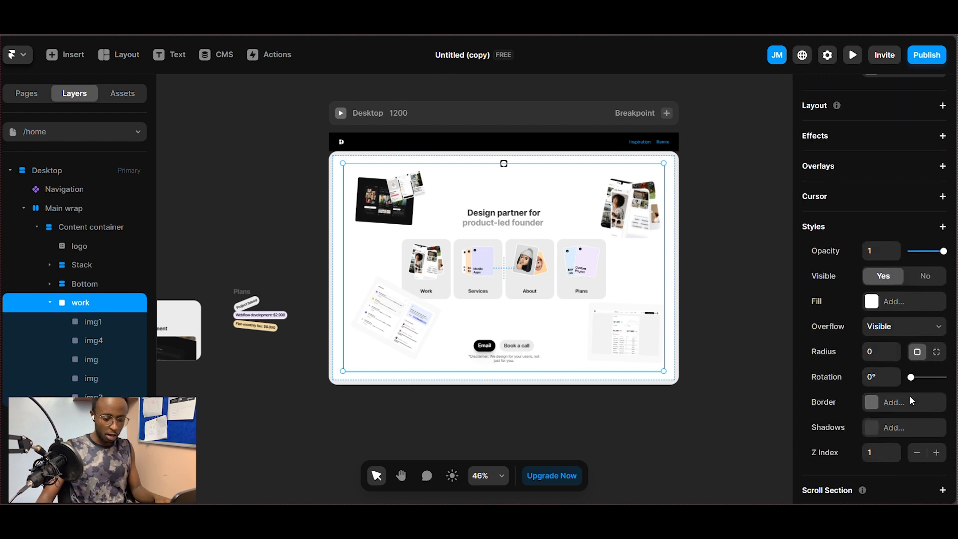
{"action": "left_click", "coordinate": [915, 453]}
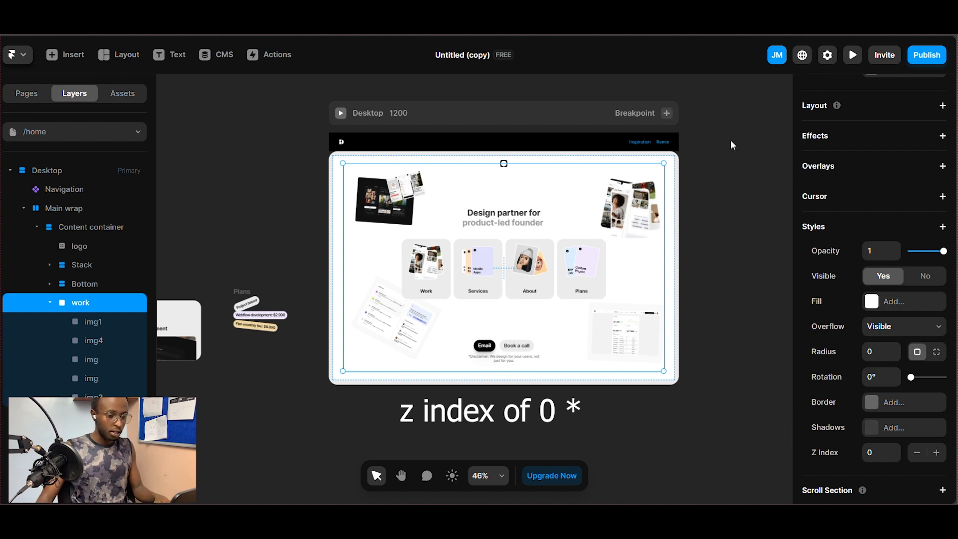
Step: Cut the Service stack with its three service cards from the canvas beside the Desktop page
{"action": "scroll", "coordinate": [726, 141], "scroll_direction": "left", "scroll_amount": 3}
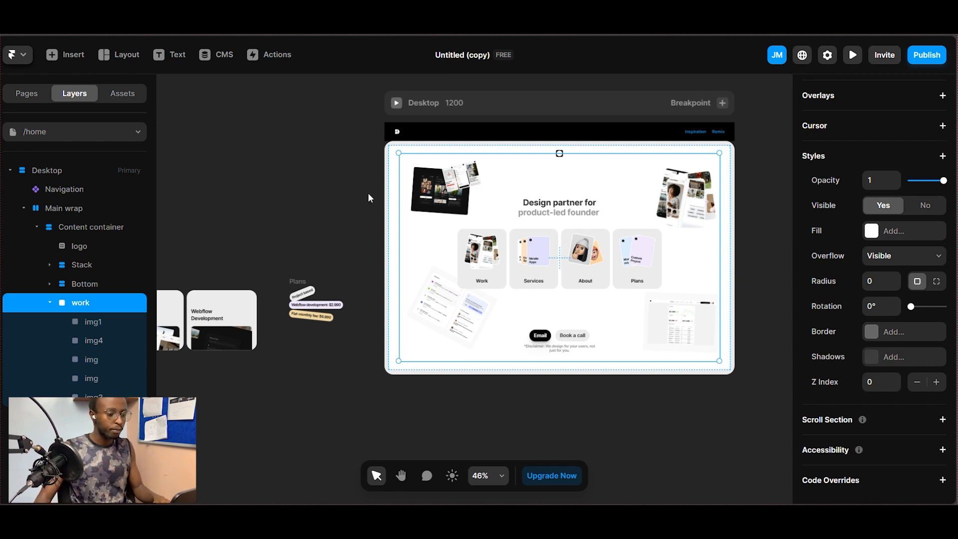
{"action": "left_click", "coordinate": [280, 139]}
{"action": "key", "text": "h"}
{"action": "left_click_drag", "start_coordinate": [291, 145], "coordinate": [260, 117]}
{"action": "key", "text": "v"}
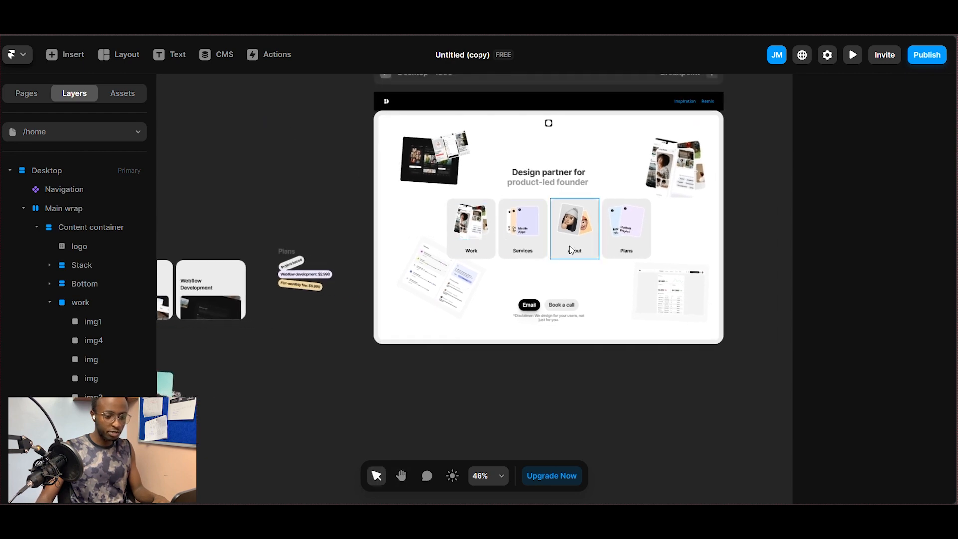
{"action": "key", "text": "h"}
{"action": "left_click_drag", "start_coordinate": [262, 147], "coordinate": [451, 179]}
{"action": "left_click_drag", "start_coordinate": [327, 201], "coordinate": [321, 149]}
{"action": "key", "text": "v"}
{"action": "left_click", "coordinate": [276, 256]}
{"action": "left_click", "coordinate": [276, 256]}
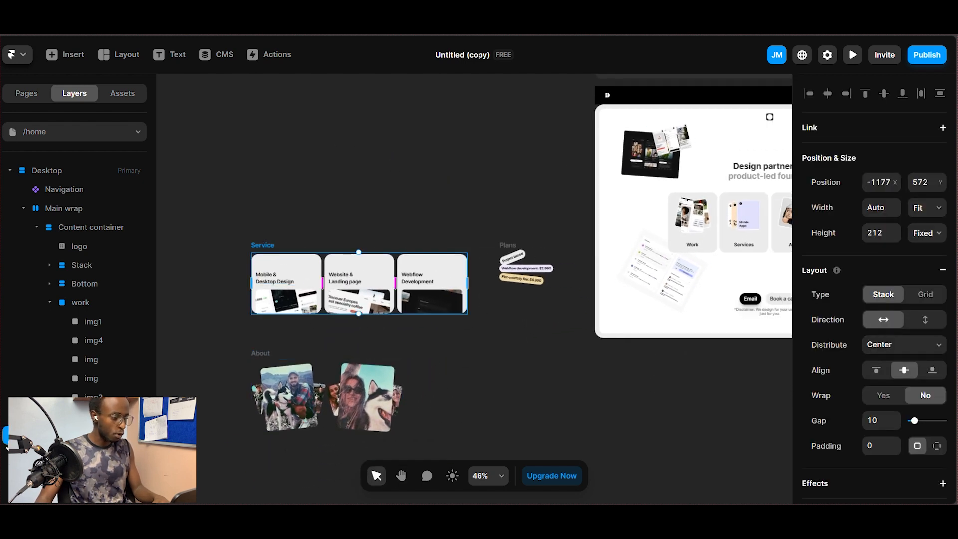
{"action": "scroll", "coordinate": [99, 383], "scroll_direction": "down", "scroll_amount": 1}
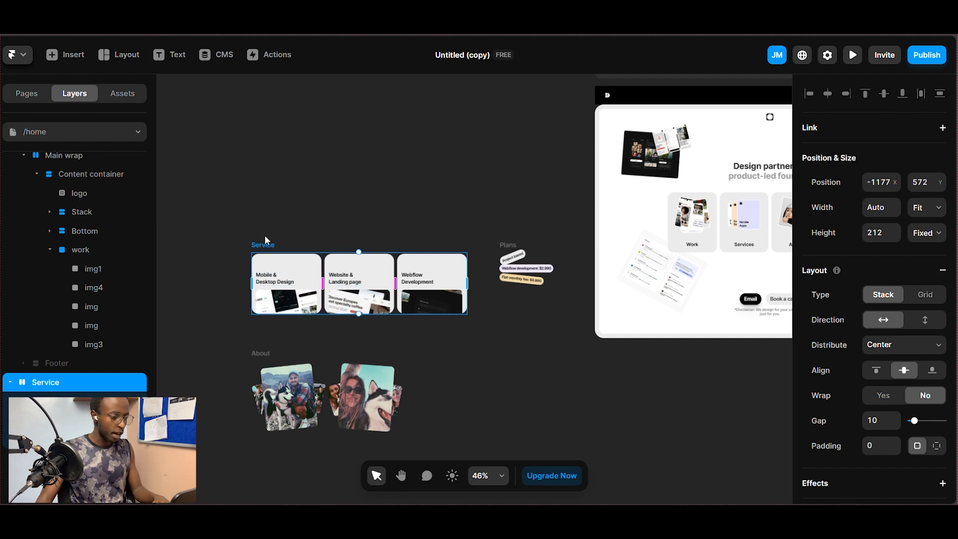
{"action": "key", "text": "Delete"}
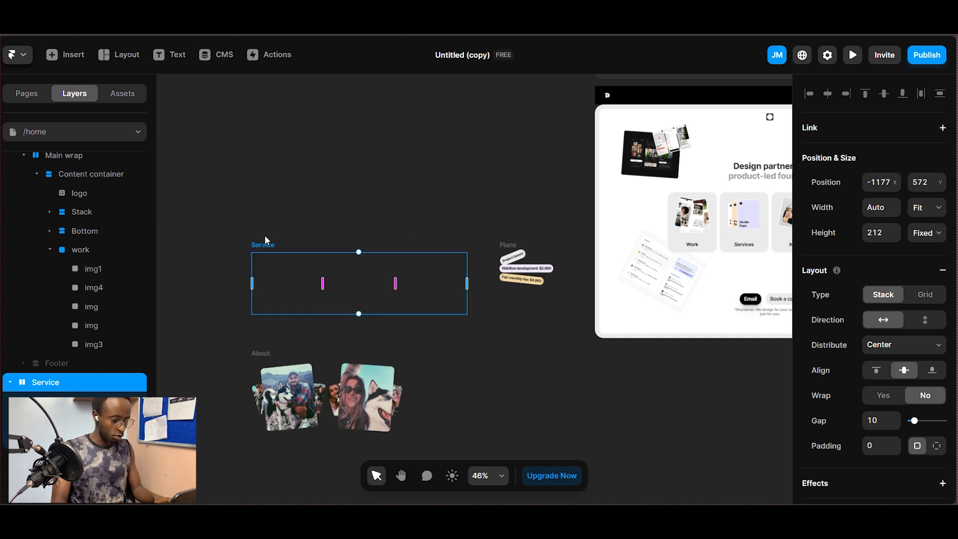
Step: Paste the Service stack inside the Desktop page's Content container
{"action": "left_click_drag", "start_coordinate": [451, 165], "coordinate": [257, 171]}
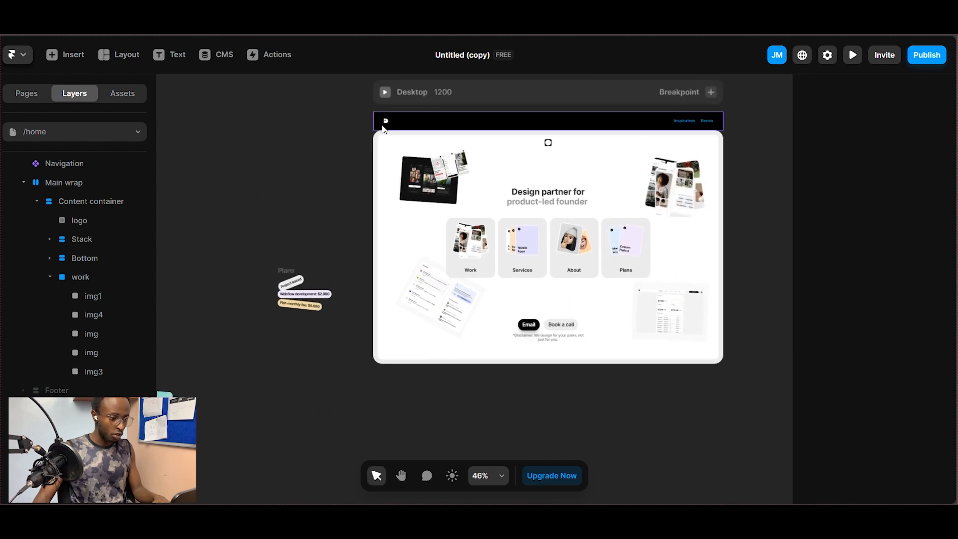
{"action": "left_click", "coordinate": [96, 181]}
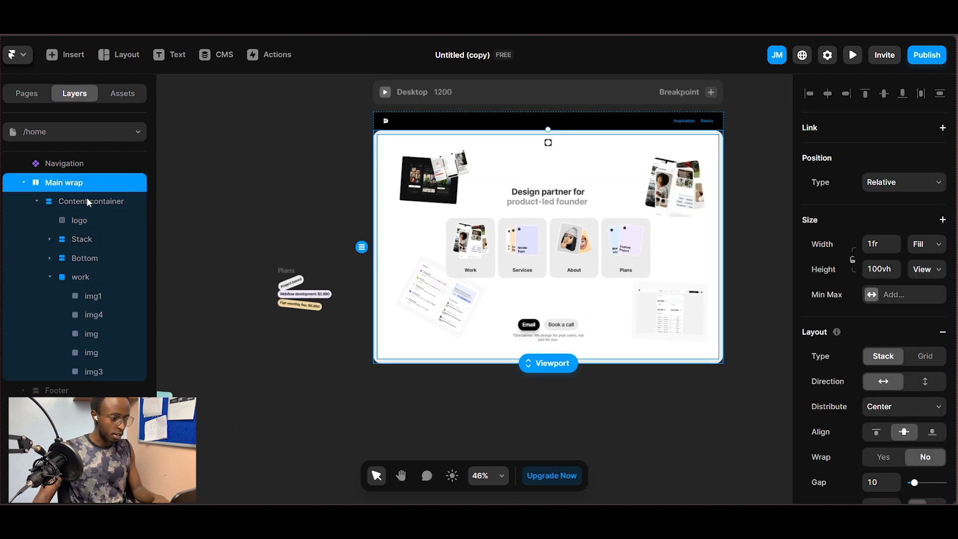
{"action": "left_click", "coordinate": [86, 199]}
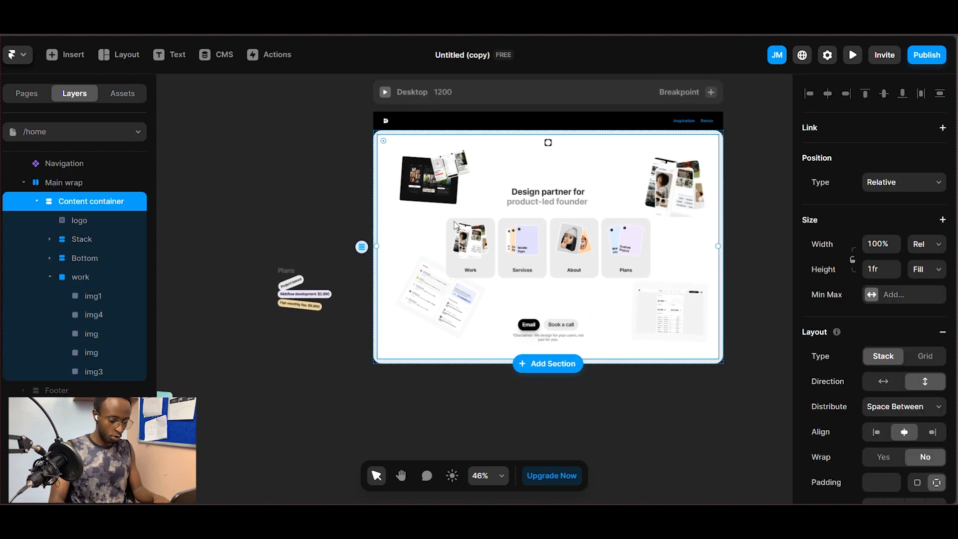
{"action": "key", "text": "ctrl+v"}
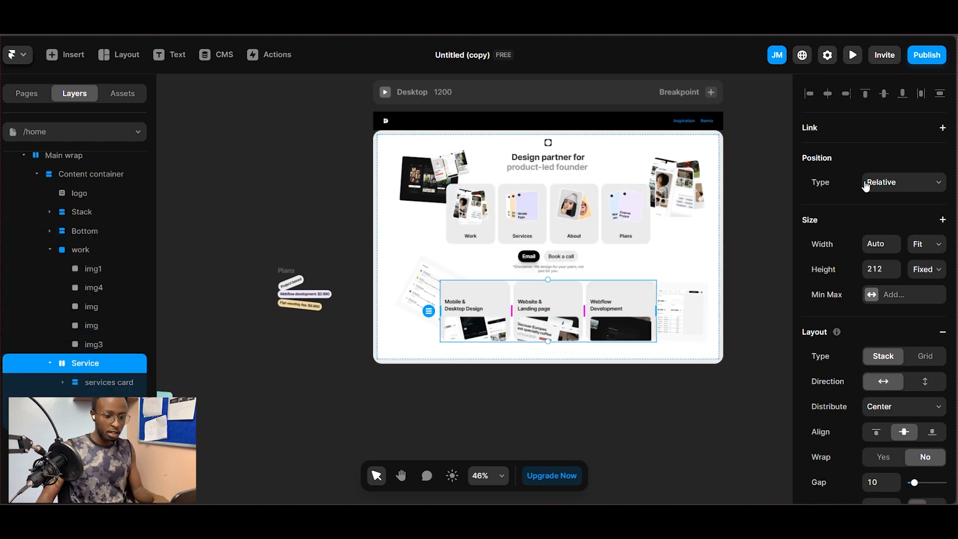
Step: Set the Service stack's position type to Absolute and its bottom offset to 0
{"action": "left_click", "coordinate": [896, 180]}
{"action": "left_click", "coordinate": [890, 198]}
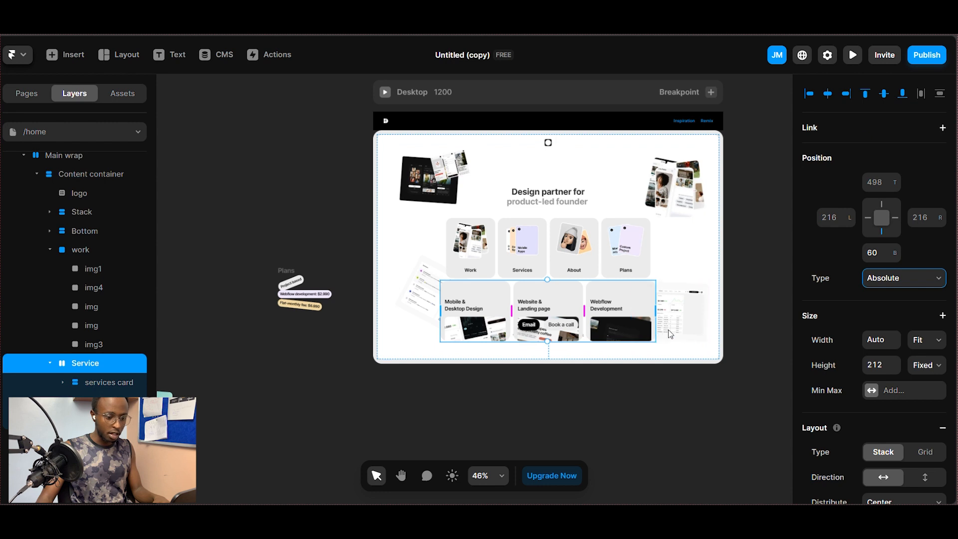
{"action": "left_click_drag", "start_coordinate": [894, 253], "coordinate": [898, 287]}
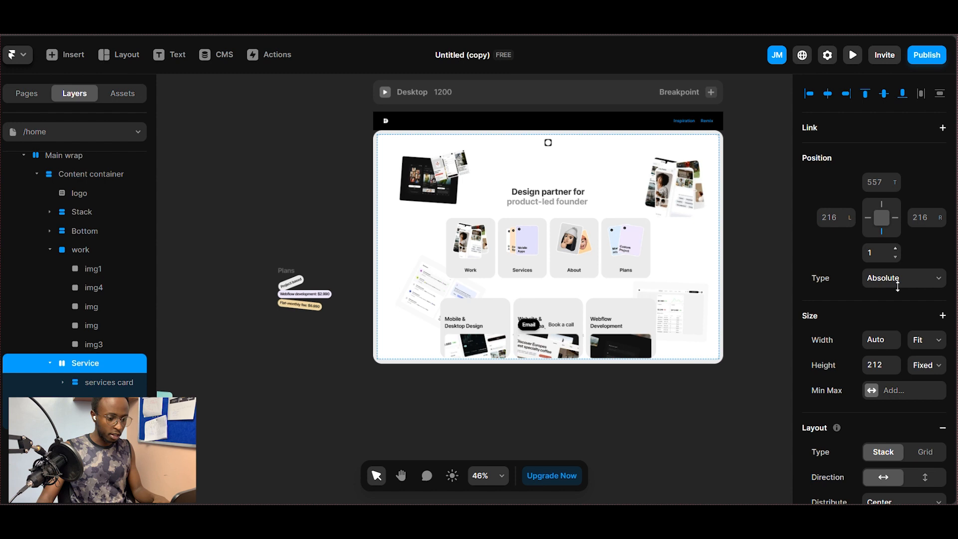
{"action": "left_click", "coordinate": [895, 257]}
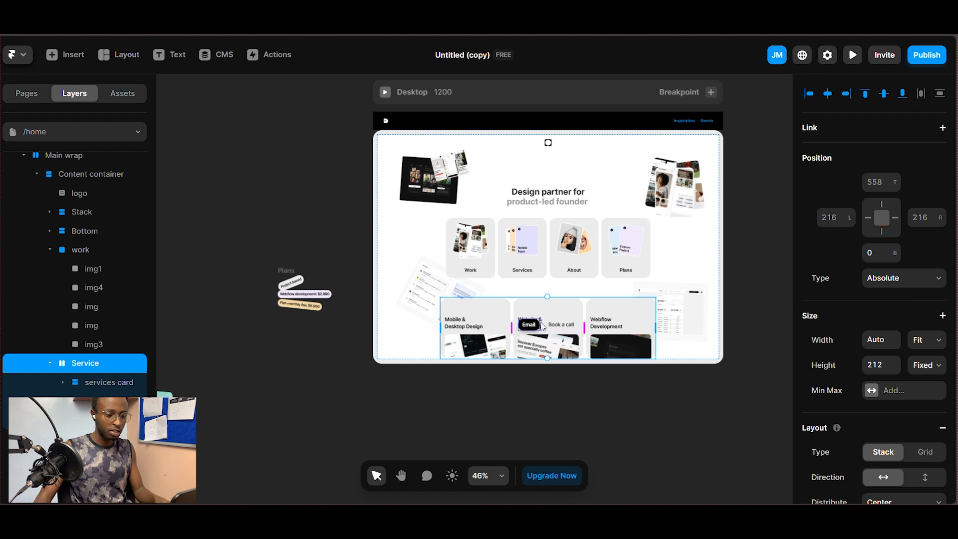
Step: Raise the Service stack's Z Index to 2
{"action": "scroll", "coordinate": [953, 355], "scroll_direction": "down", "scroll_amount": 5}
{"action": "scroll", "coordinate": [929, 354], "scroll_direction": "down", "scroll_amount": 6}
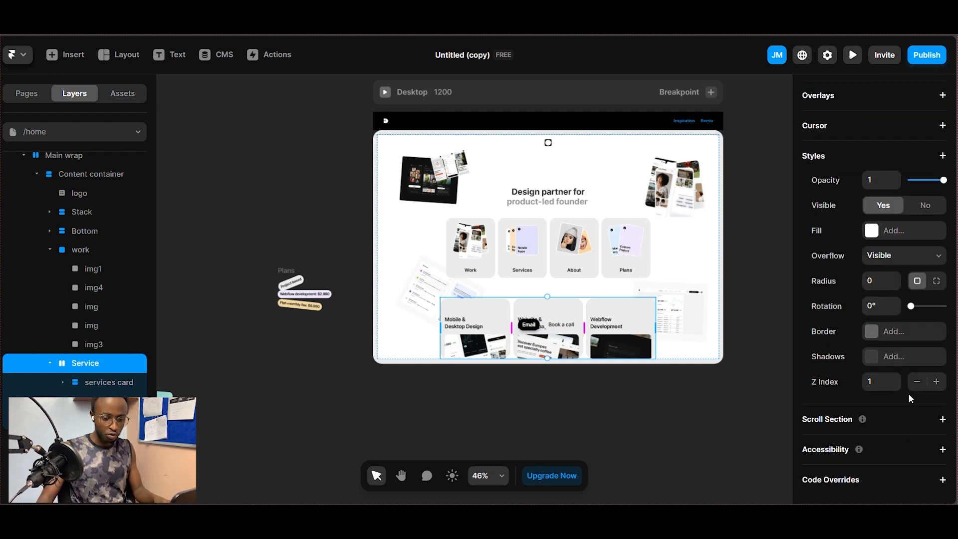
{"action": "left_click", "coordinate": [937, 381]}
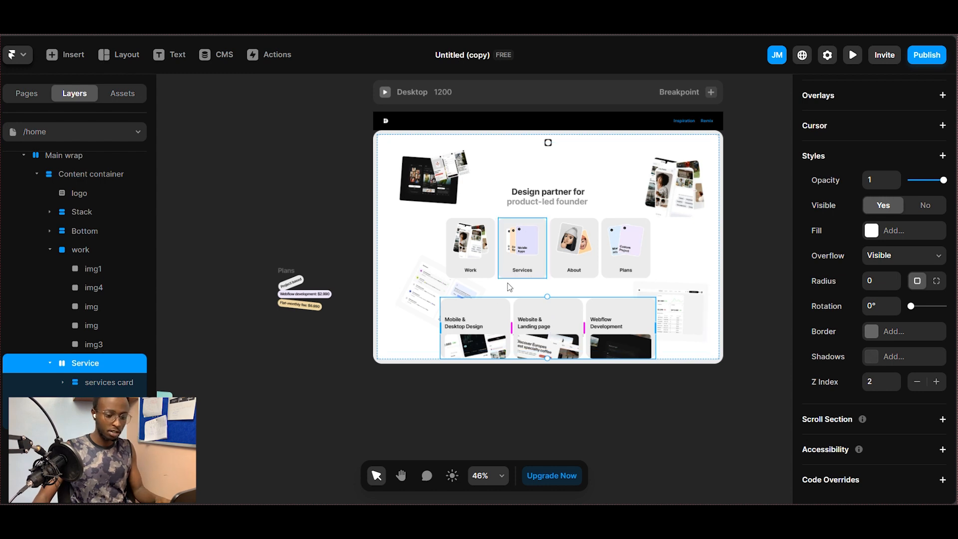
Step: Cut the About stack with its two photo frames from the canvas
{"action": "key", "text": "space"}
{"action": "left_click_drag", "start_coordinate": [224, 147], "coordinate": [537, 131]}
{"action": "left_click_drag", "start_coordinate": [303, 200], "coordinate": [204, 190]}
{"action": "key", "text": "space"}
{"action": "left_click_drag", "start_coordinate": [216, 247], "coordinate": [366, 288]}
{"action": "left_click", "coordinate": [315, 370]}
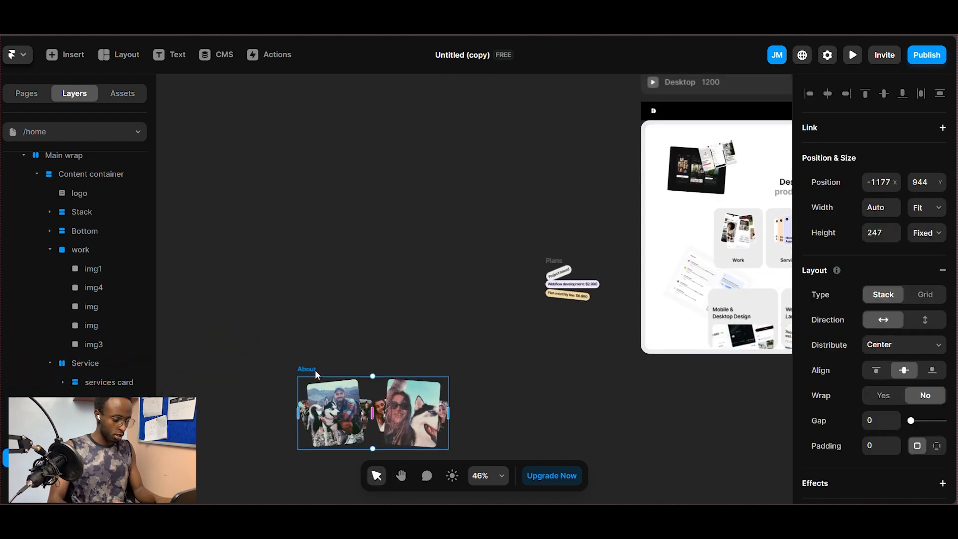
{"action": "key", "text": "ctrl+x"}
Step: Paste the About stack inside the Desktop page's Content container
{"action": "key", "text": "space"}
{"action": "left_click_drag", "start_coordinate": [472, 206], "coordinate": [173, 214]}
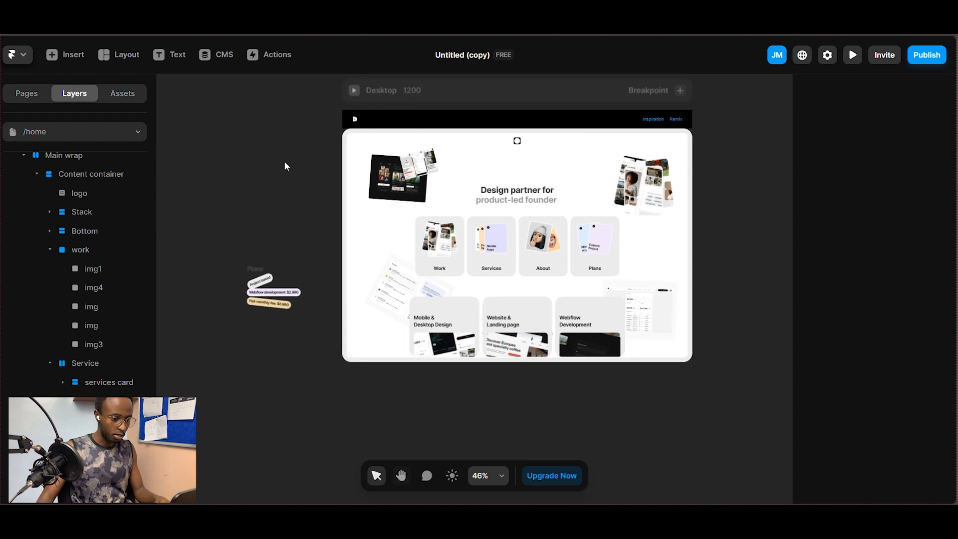
{"action": "left_click", "coordinate": [79, 249]}
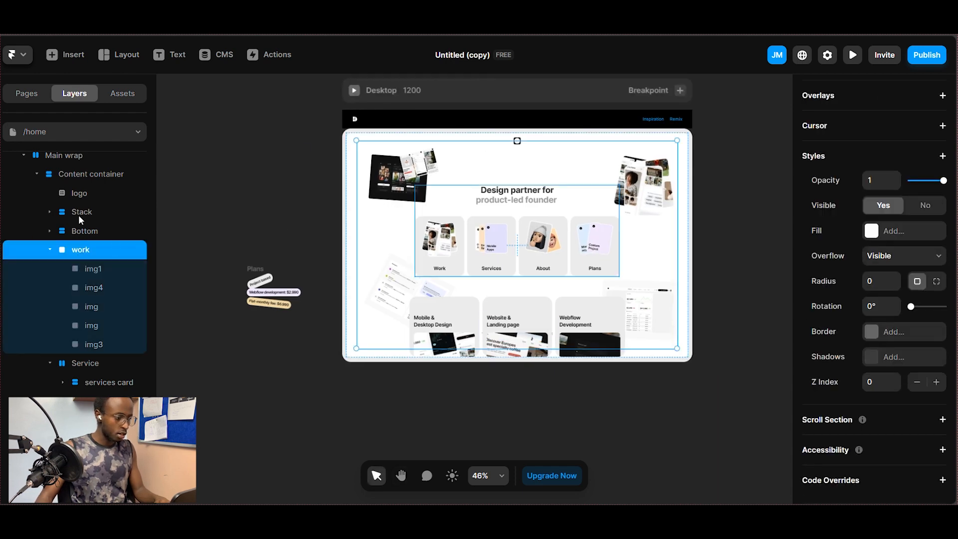
{"action": "left_click", "coordinate": [86, 174]}
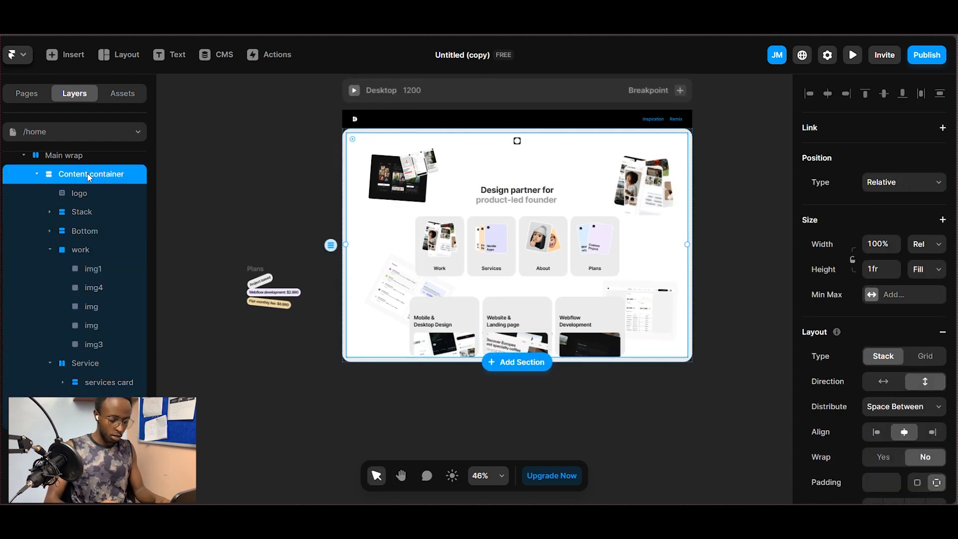
{"action": "key", "text": "ctrl+v"}
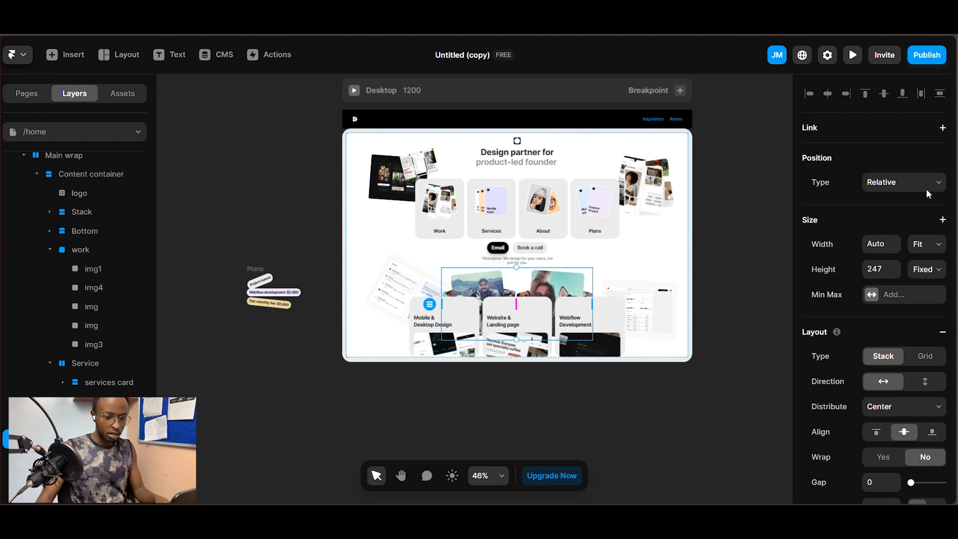
Step: Set the About stack's position type to Absolute and its bottom offset to 15
{"action": "left_click", "coordinate": [925, 189]}
{"action": "left_click", "coordinate": [910, 208]}
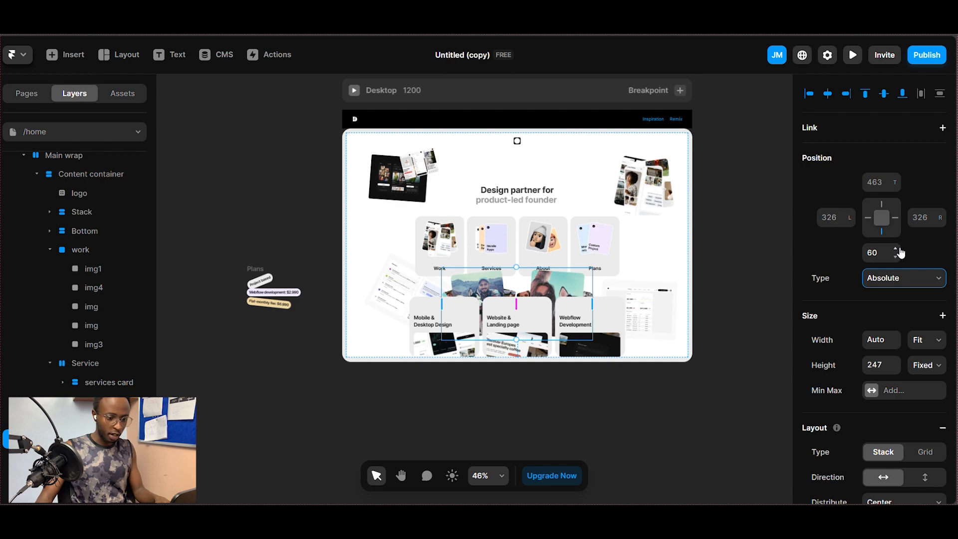
{"action": "left_click_drag", "start_coordinate": [896, 258], "coordinate": [888, 291]}
{"action": "left_click_drag", "start_coordinate": [896, 250], "coordinate": [896, 245]}
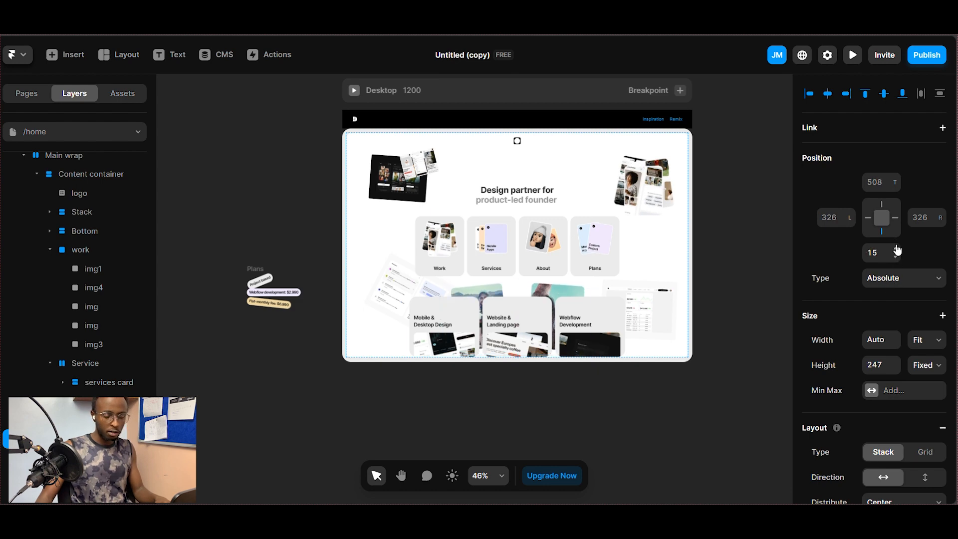
Step: Raise the About stack's Z Index to 2
{"action": "scroll", "coordinate": [897, 344], "scroll_direction": "down", "scroll_amount": 3}
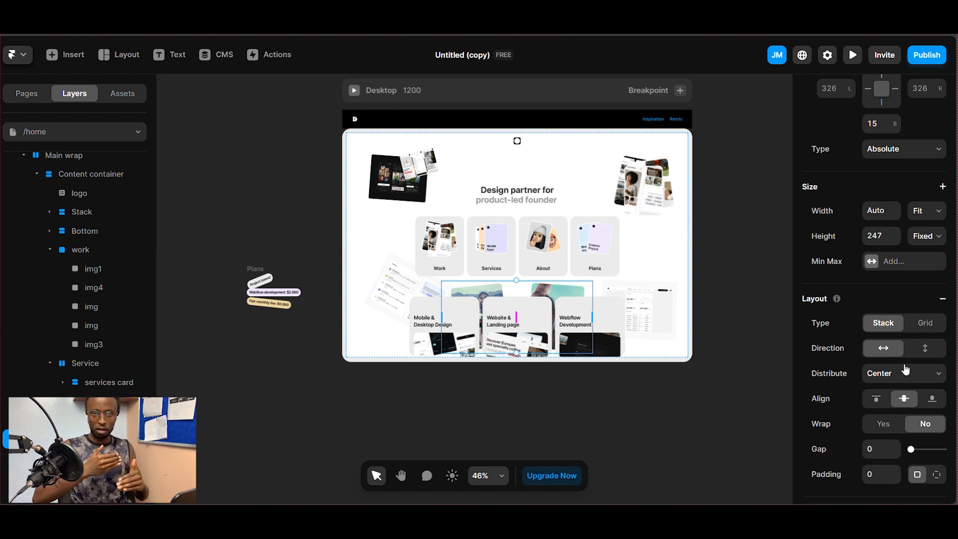
{"action": "scroll", "coordinate": [908, 389], "scroll_direction": "down", "scroll_amount": 8}
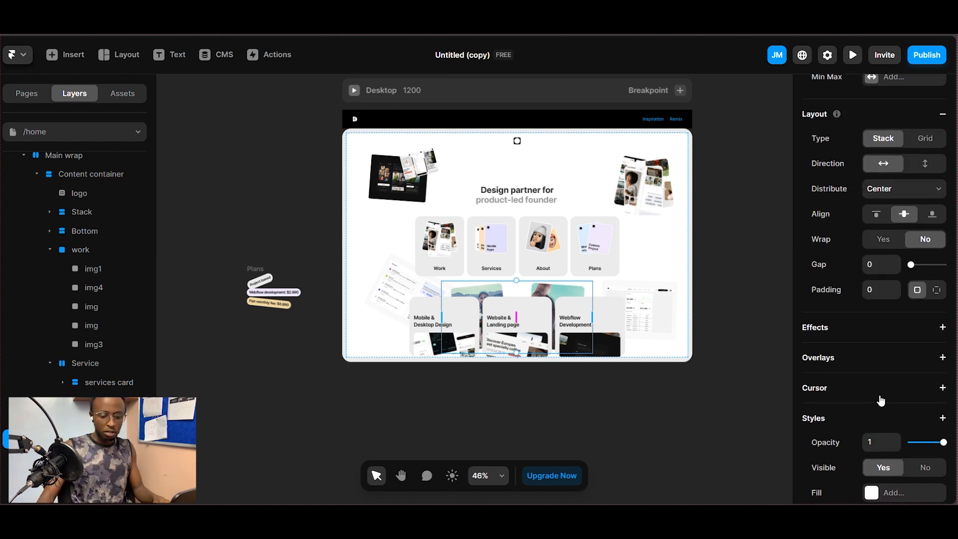
{"action": "left_click", "coordinate": [936, 442]}
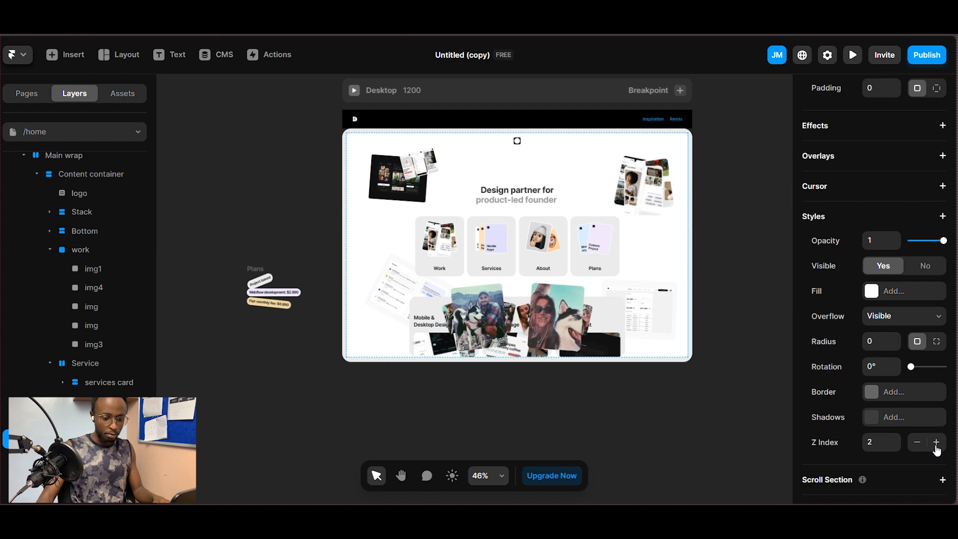
Step: Cut the Plans stack from the canvas and paste it inside the Content container
{"action": "left_click", "coordinate": [706, 164]}
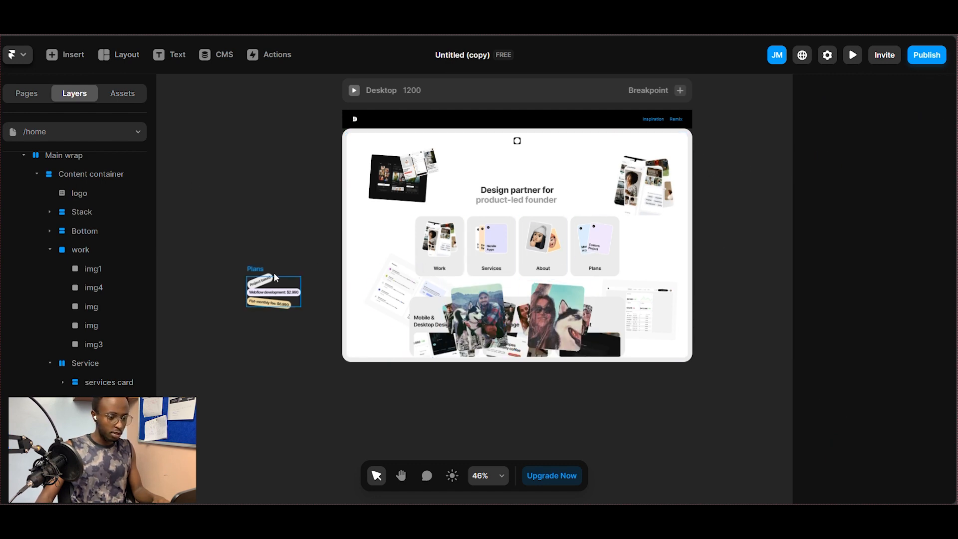
{"action": "left_click", "coordinate": [260, 268]}
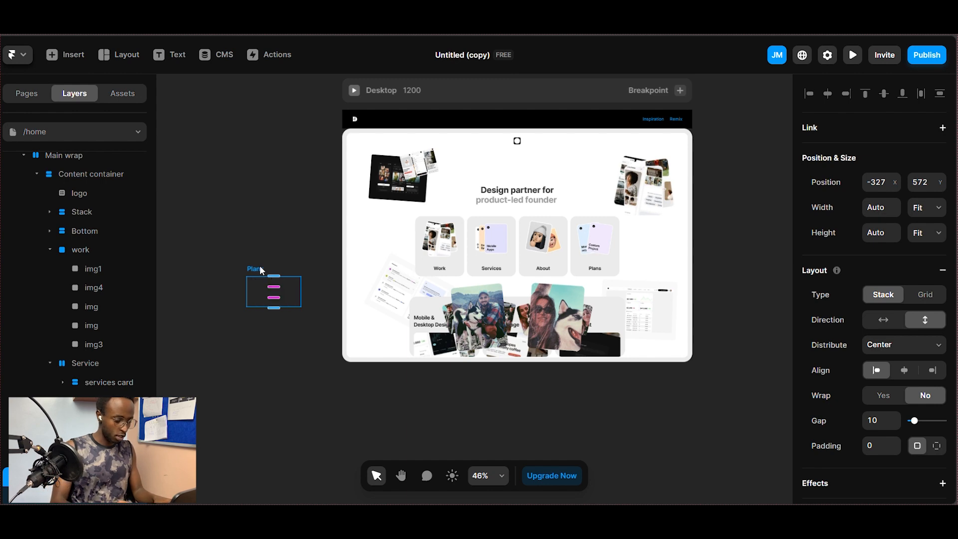
{"action": "key", "text": "Delete"}
{"action": "left_click", "coordinate": [100, 205]}
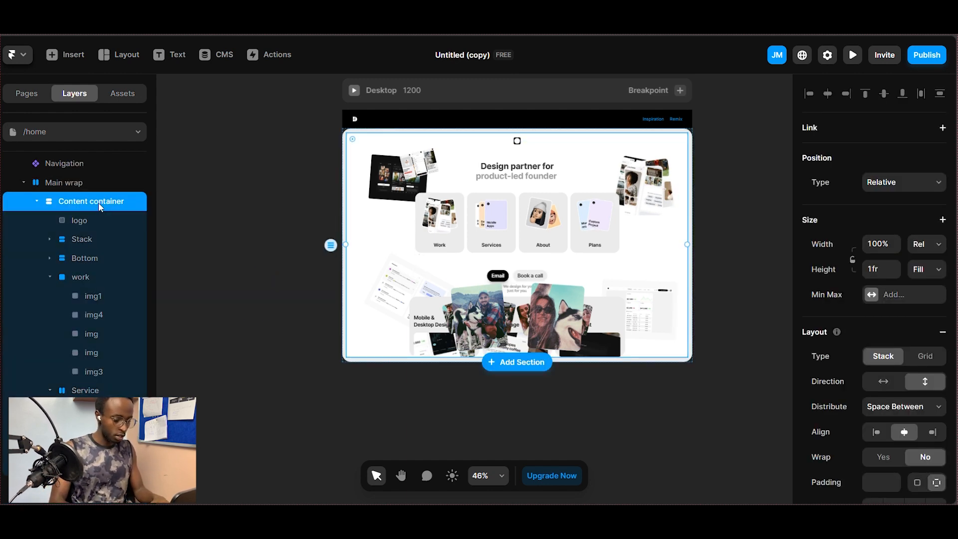
Step: Set the Plans stack's position type to Absolute within the Content container
{"action": "left_click", "coordinate": [882, 184]}
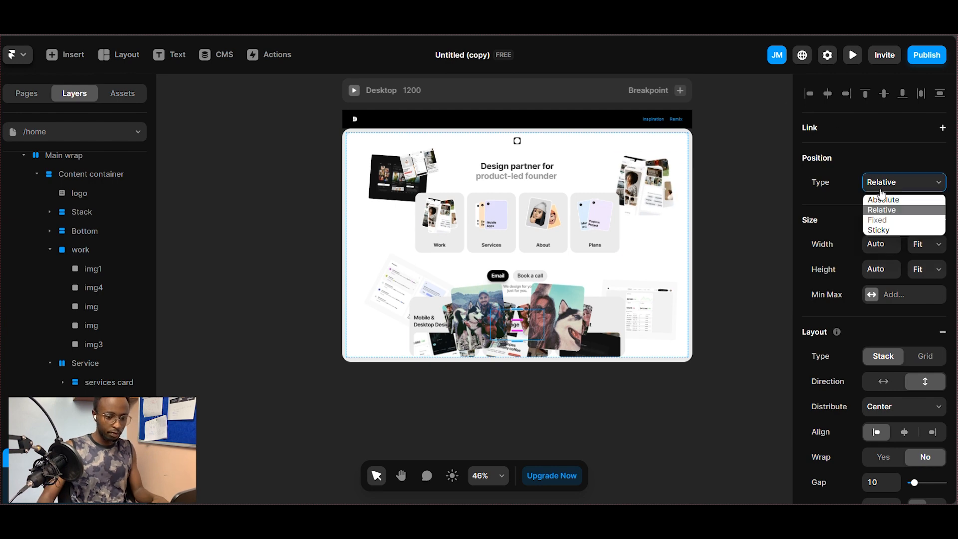
{"action": "left_click", "coordinate": [882, 194]}
{"action": "left_click", "coordinate": [884, 186]}
{"action": "left_click", "coordinate": [883, 199]}
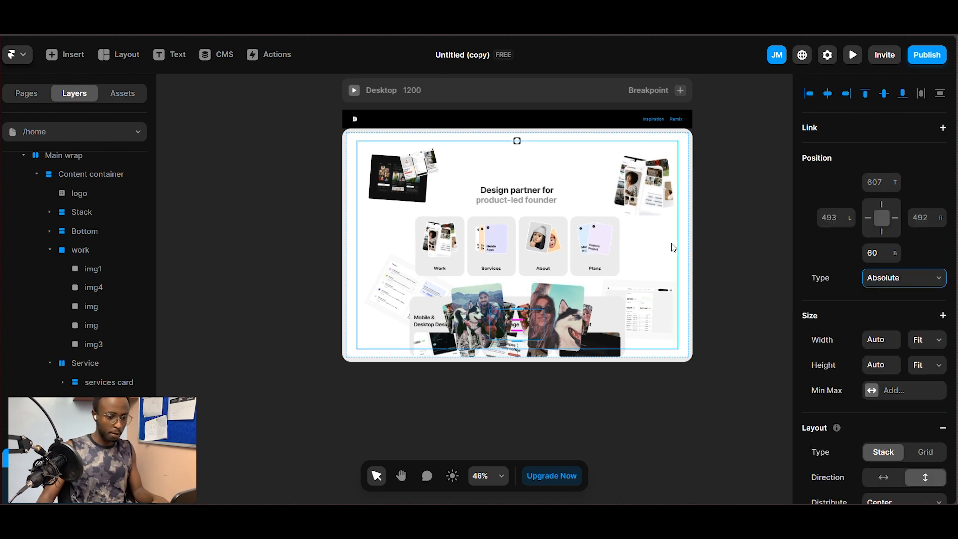
Step: Select the Plans stack and nudge it upward in the Content container to a bottom offset of 151
{"action": "left_click_drag", "start_coordinate": [533, 320], "coordinate": [610, 284]}
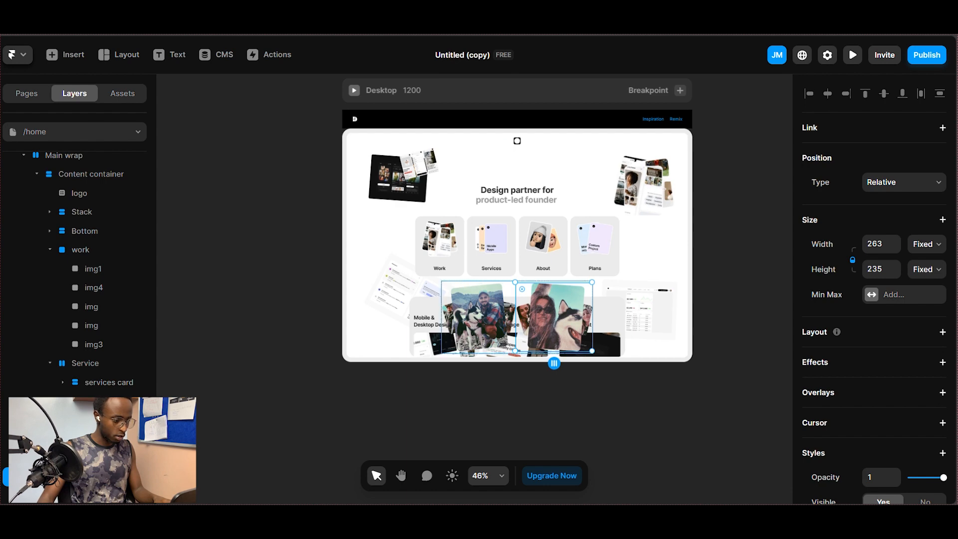
{"action": "scroll", "coordinate": [75, 438], "scroll_direction": "down", "scroll_amount": 2}
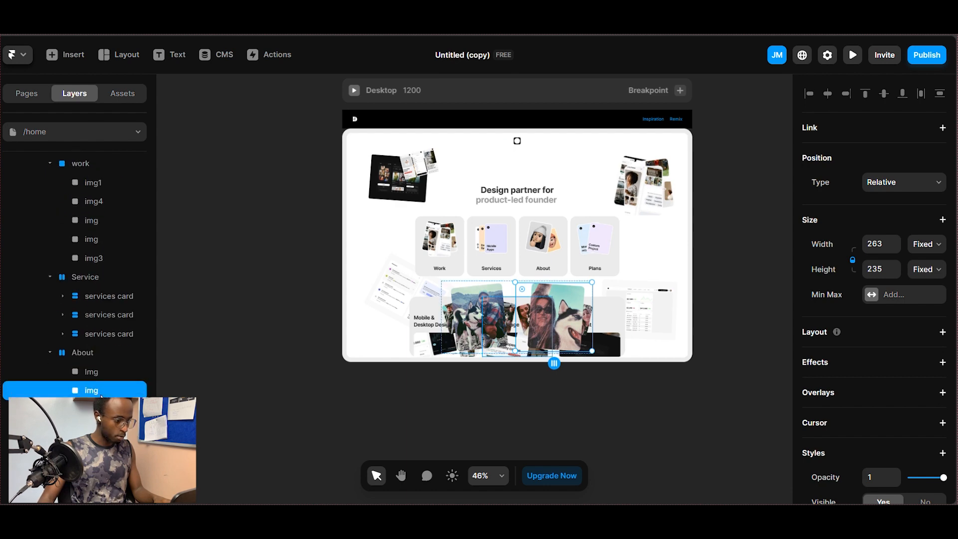
{"action": "left_click", "coordinate": [75, 410]}
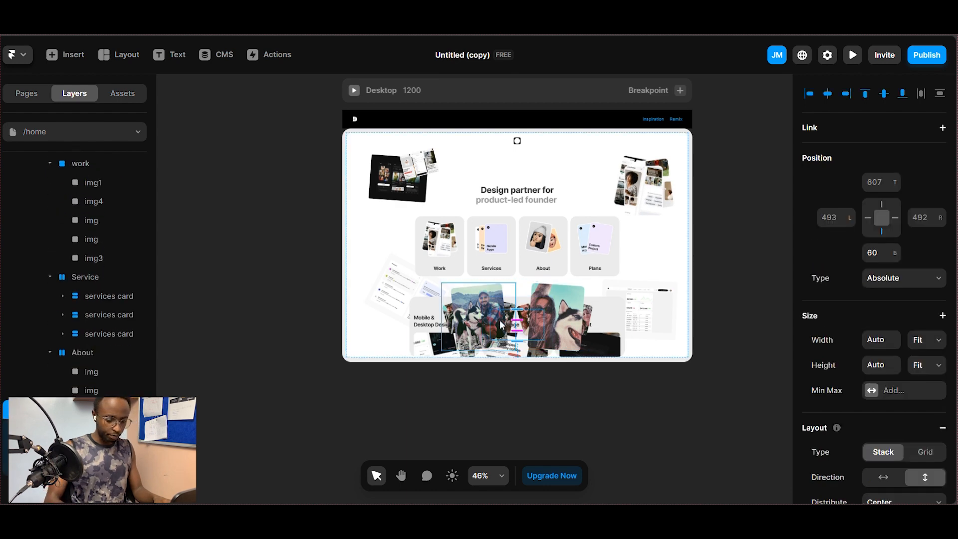
{"action": "key", "text": "Up"}
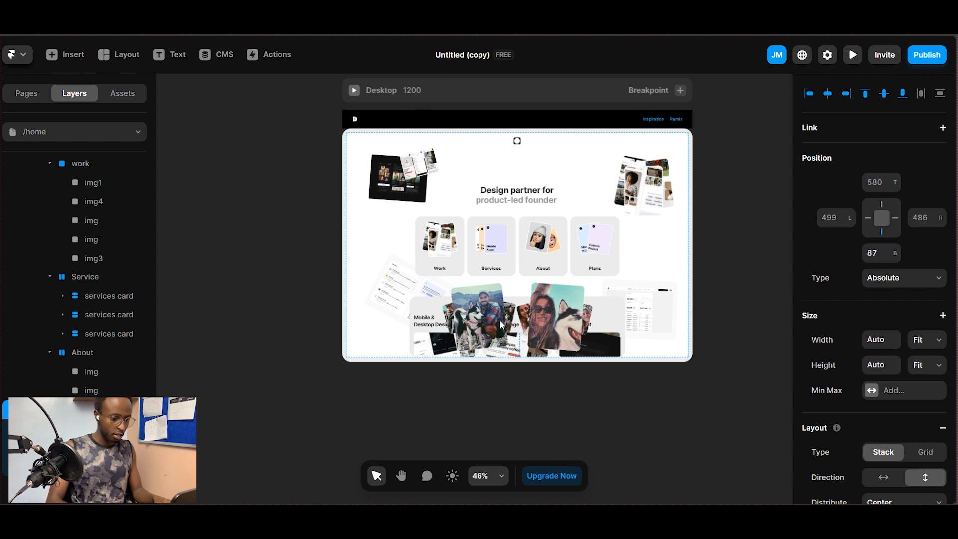
{"action": "key", "text": "Up"}
{"action": "key", "text": "Up"}
{"action": "key", "text": "Up"}
{"action": "key", "text": "Up"}
{"action": "key", "text": "Up"}
{"action": "key", "text": "Up"}
{"action": "key", "text": "Up"}
{"action": "key", "text": "Up"}
{"action": "key", "text": "Up"}
{"action": "key", "text": "Up"}
{"action": "key", "text": "Up"}
{"action": "key", "text": "Up"}
{"action": "key", "text": "Up"}
{"action": "key", "text": "Up"}
{"action": "key", "text": "Up"}
{"action": "key", "text": "Up"}
{"action": "key", "text": "Up"}
{"action": "key", "text": "Up"}
{"action": "key", "text": "Up"}
{"action": "key", "text": "Up"}
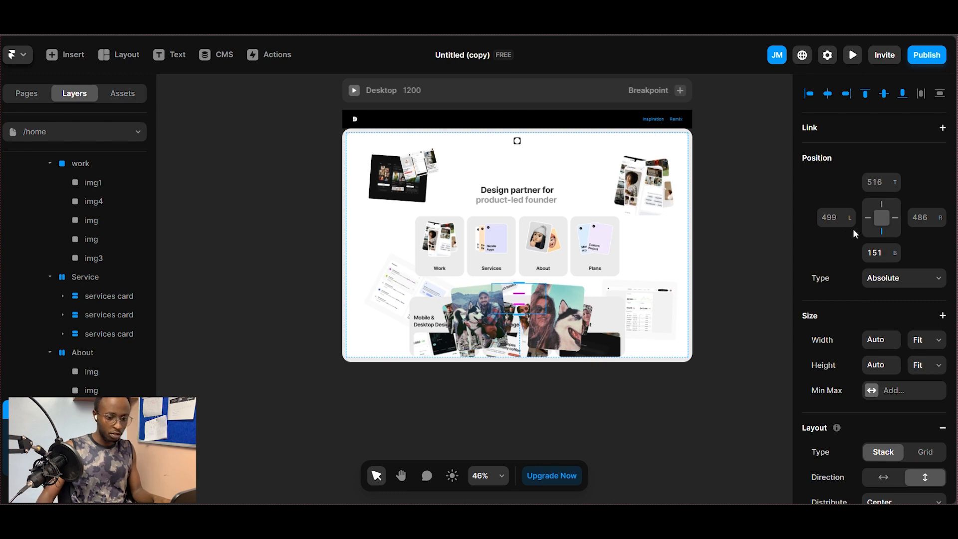
Step: Move the Plans stack beside the Plans card, with a right offset of 50 and a bottom offset of 334
{"action": "left_click", "coordinate": [911, 220]}
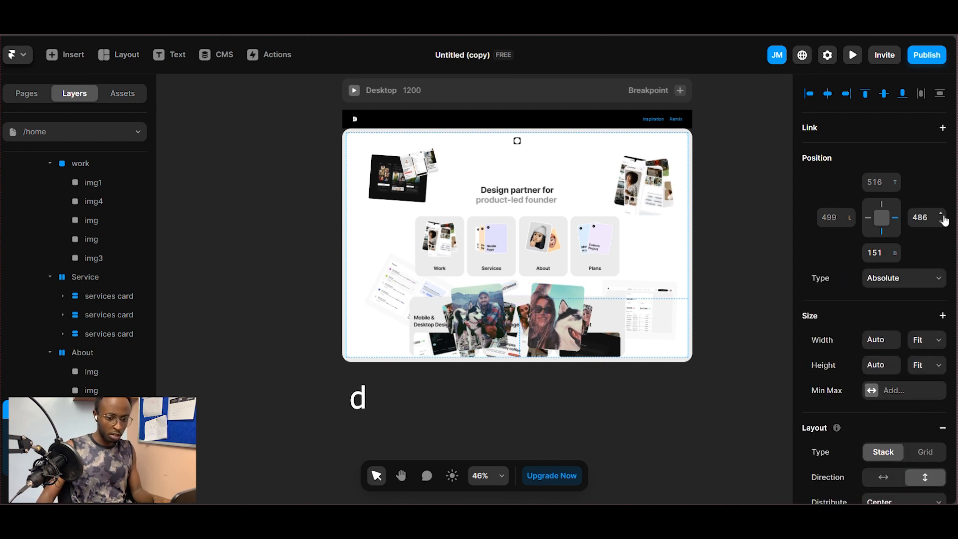
{"action": "left_click_drag", "start_coordinate": [944, 220], "coordinate": [948, 398]}
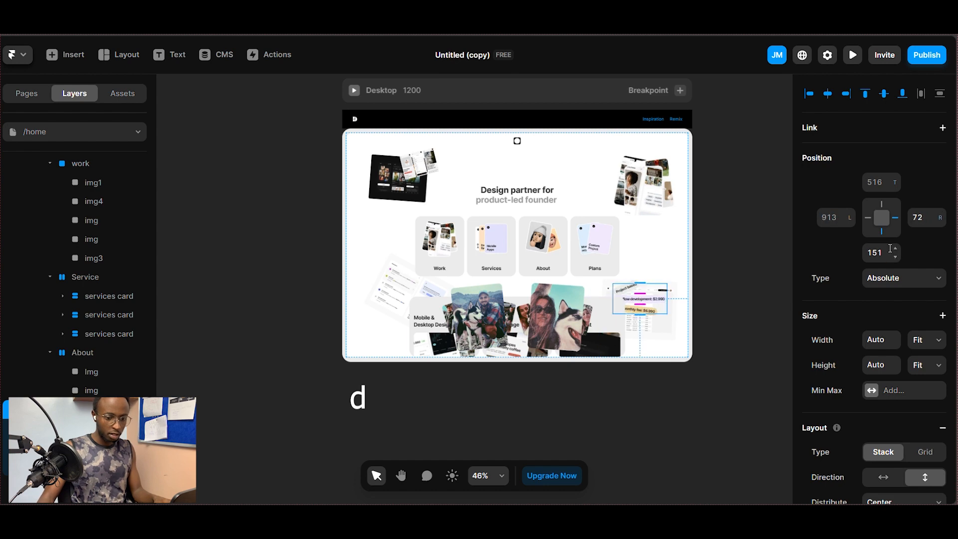
{"action": "left_click_drag", "start_coordinate": [896, 259], "coordinate": [899, 142]}
{"action": "mouse_move", "coordinate": [647, 243]}
{"action": "left_mouse_down"}
{"action": "mouse_move", "coordinate": [659, 229]}
{"action": "mouse_move", "coordinate": [653, 252]}
{"action": "mouse_move", "coordinate": [654, 240]}
{"action": "left_mouse_up"}
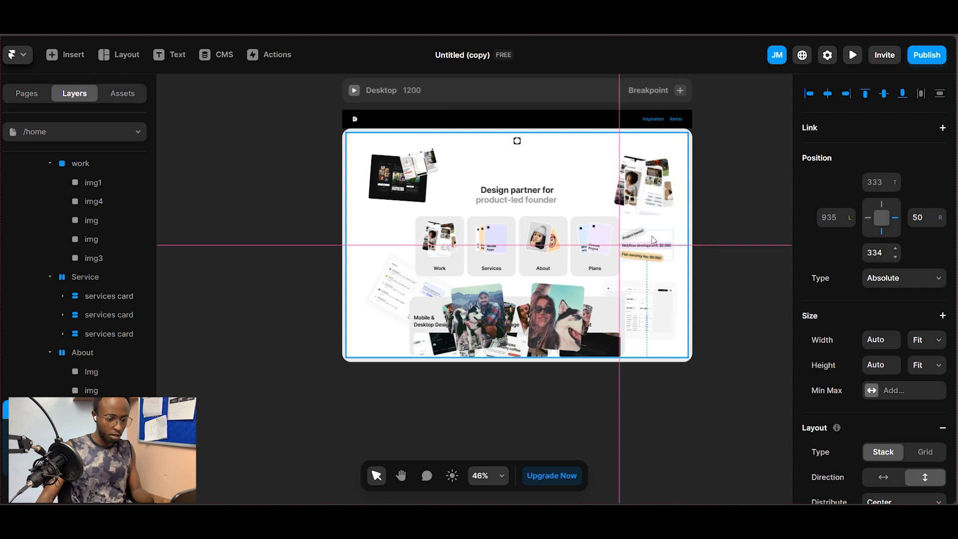
{"action": "left_click", "coordinate": [762, 190]}
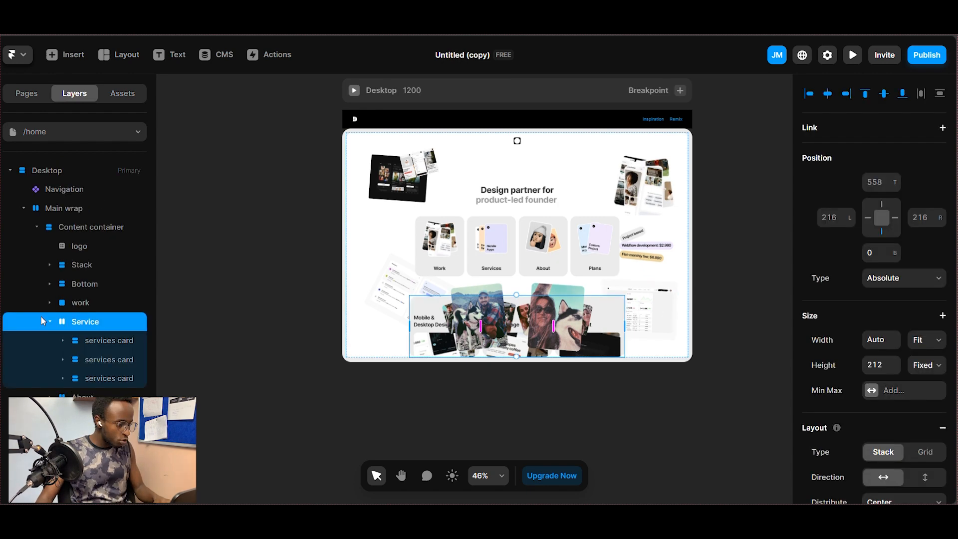
Step: Collapse the content layers and wrap work, Service, About and Plans together in one new frame
{"action": "left_click", "coordinate": [47, 322]}
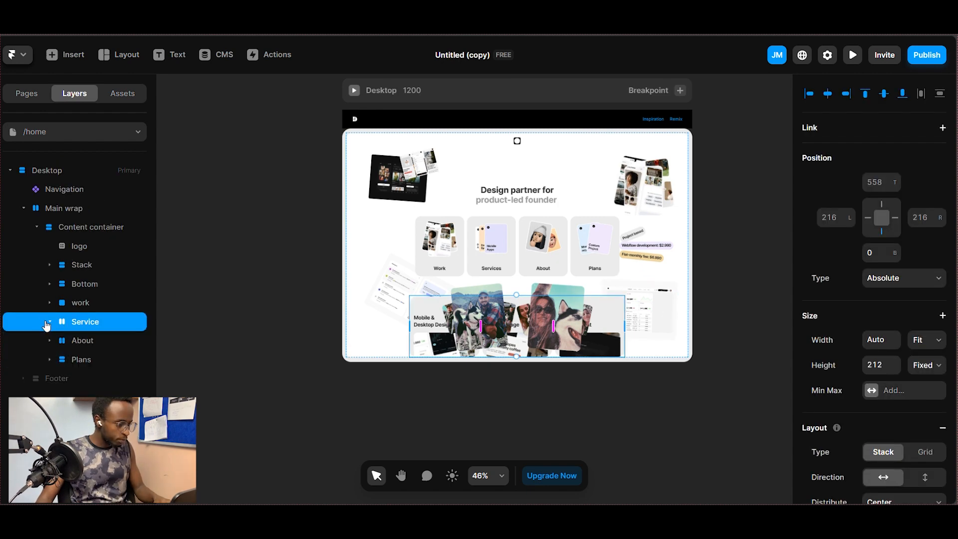
{"action": "left_click", "coordinate": [80, 302]}
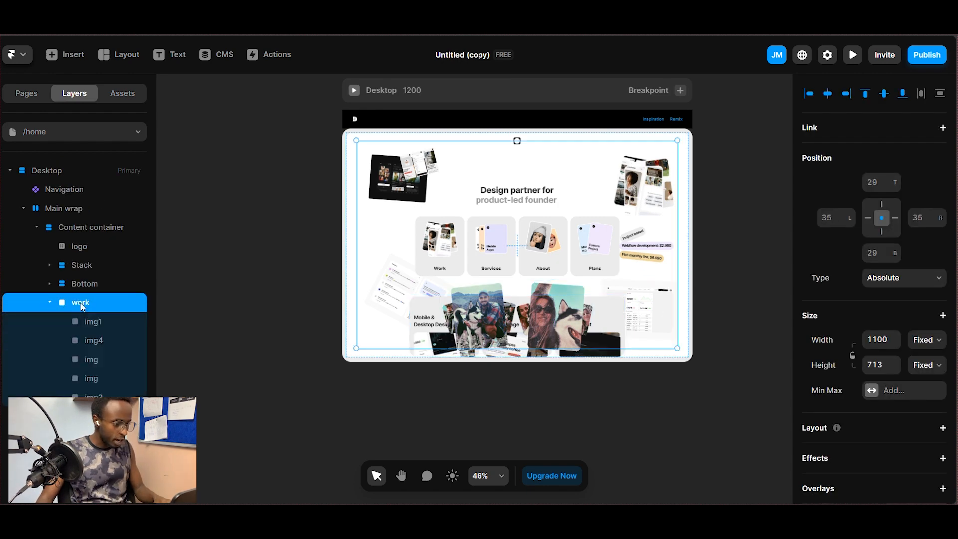
{"action": "left_click", "coordinate": [50, 302]}
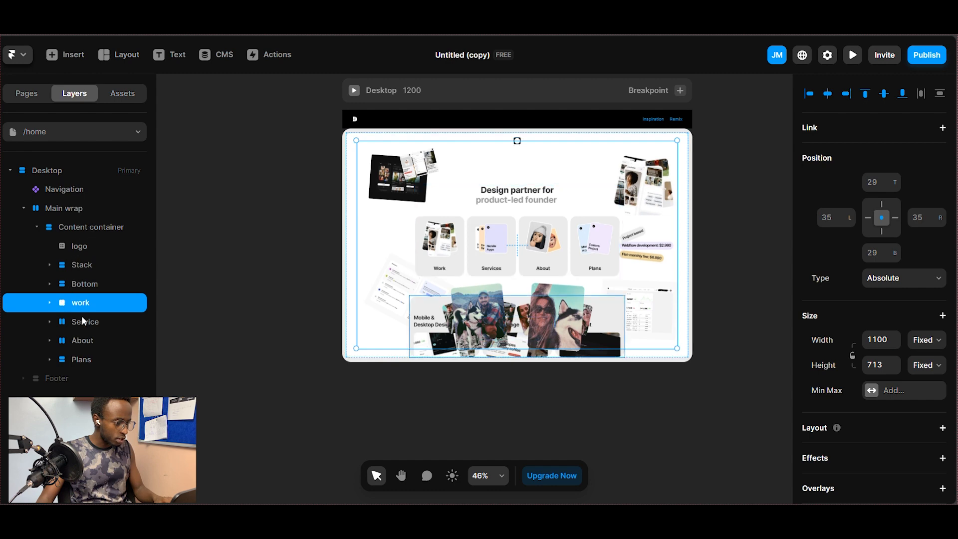
{"action": "left_click", "coordinate": [74, 359], "text": "shift"}
{"action": "right_click", "coordinate": [74, 359]}
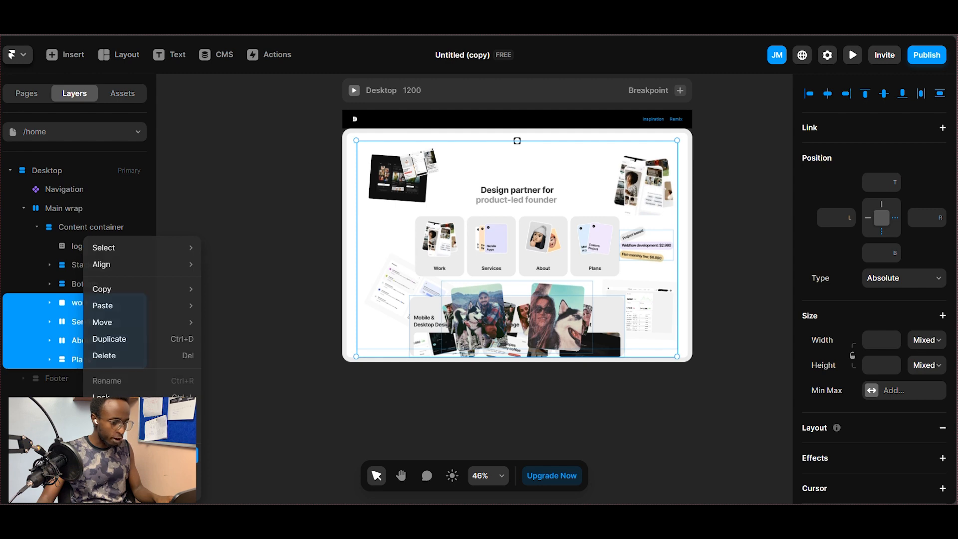
{"action": "left_click", "coordinate": [131, 455]}
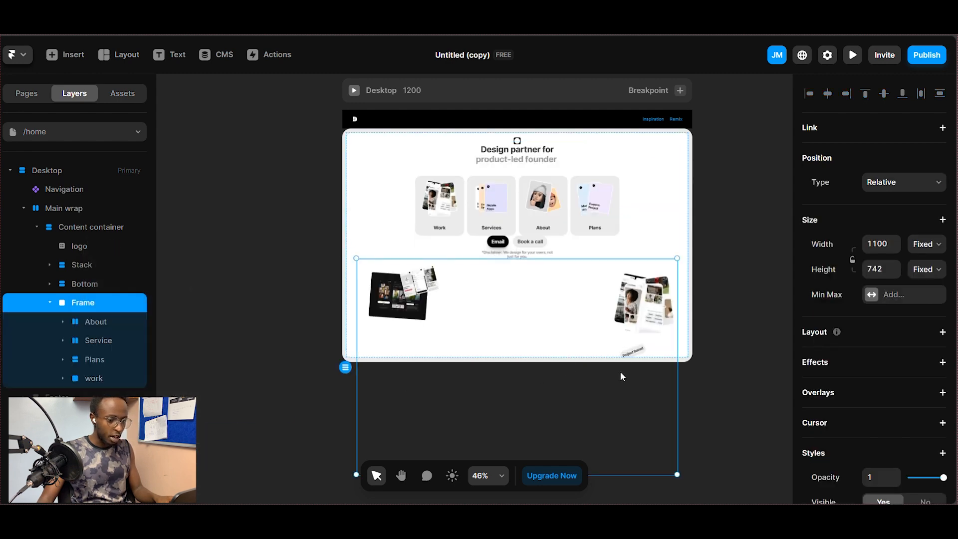
Step: Set the new frame's position type to Absolute and center it horizontally and vertically in the Content container
{"action": "left_click", "coordinate": [903, 182]}
{"action": "left_click", "coordinate": [890, 211]}
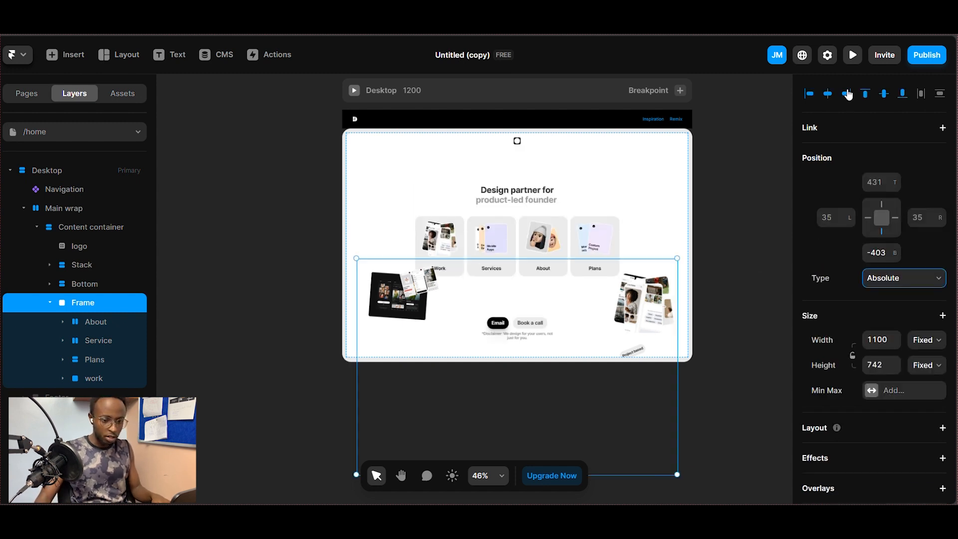
{"action": "left_click", "coordinate": [828, 94]}
{"action": "left_click", "coordinate": [883, 95]}
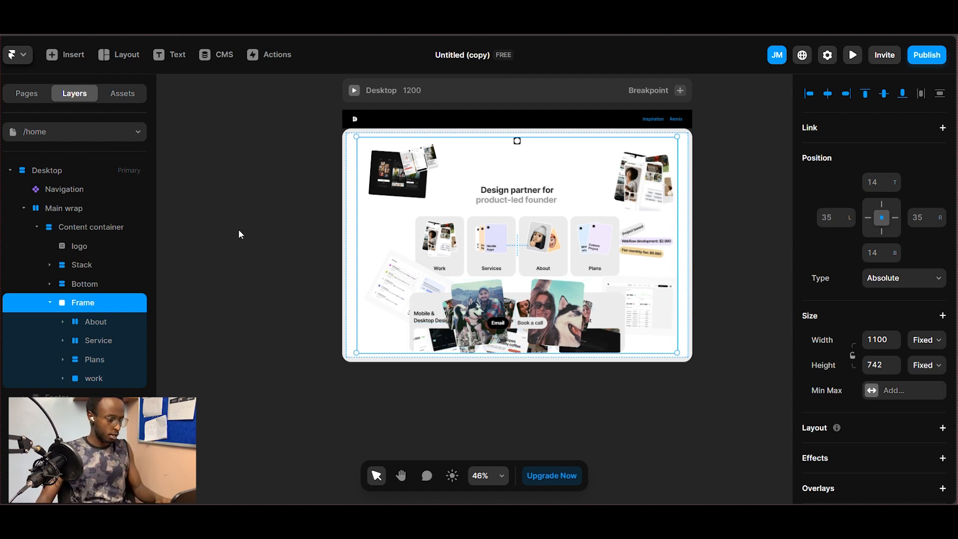
Step: Create a component from the Content container, keeping the name Content container
{"action": "left_click", "coordinate": [81, 226]}
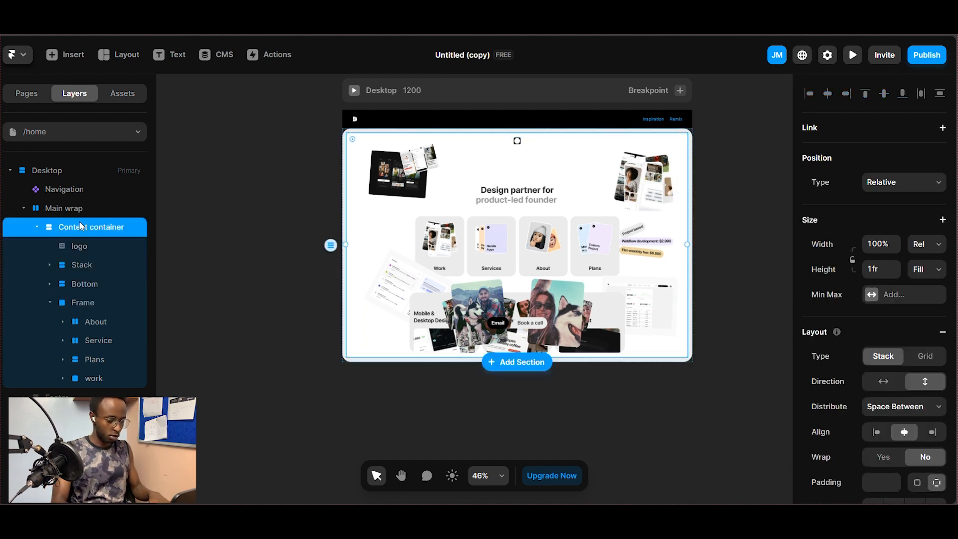
{"action": "right_click", "coordinate": [103, 234]}
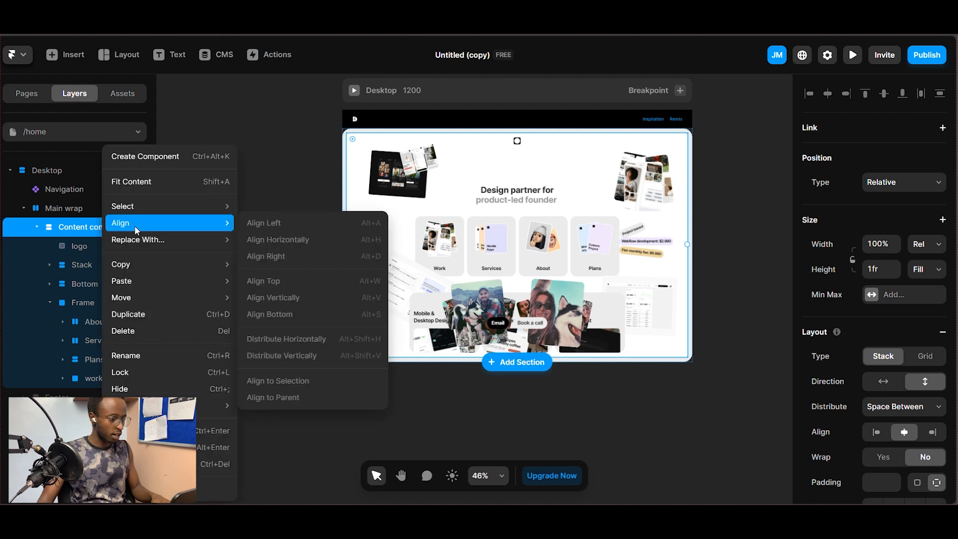
{"action": "left_click", "coordinate": [170, 157]}
{"action": "left_click", "coordinate": [528, 312]}
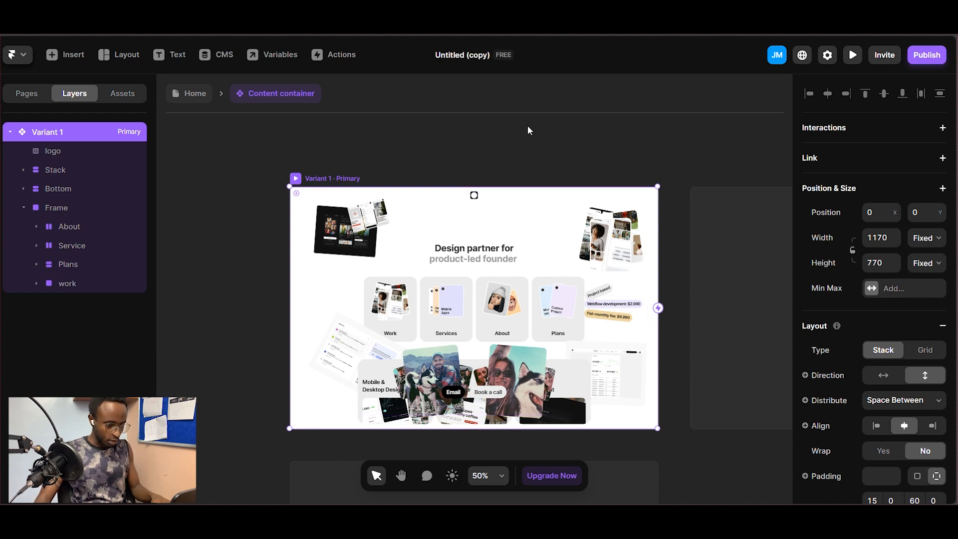
Step: Rename the frame holding the About, Service, Plans and work layers as "visible elements"
{"action": "left_click", "coordinate": [77, 212]}
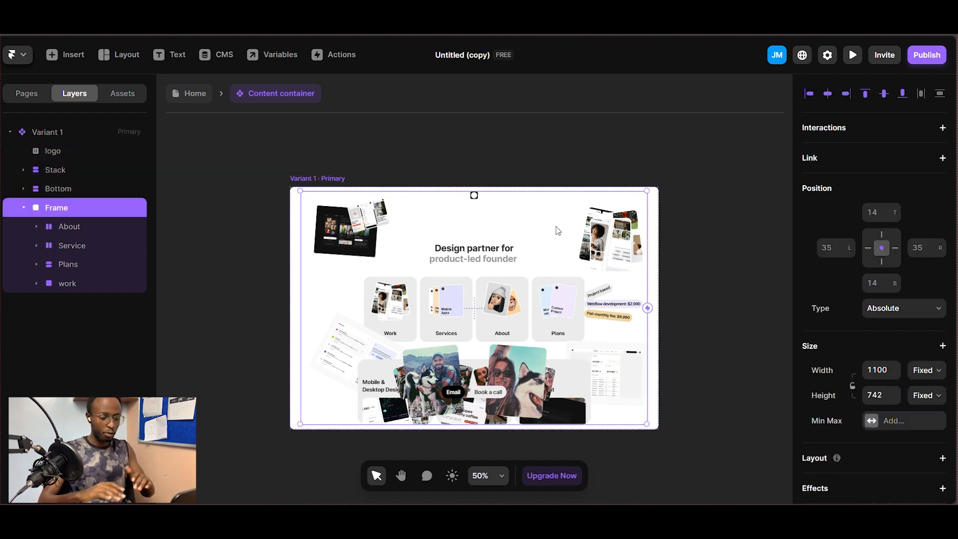
{"action": "double_click", "coordinate": [78, 206]}
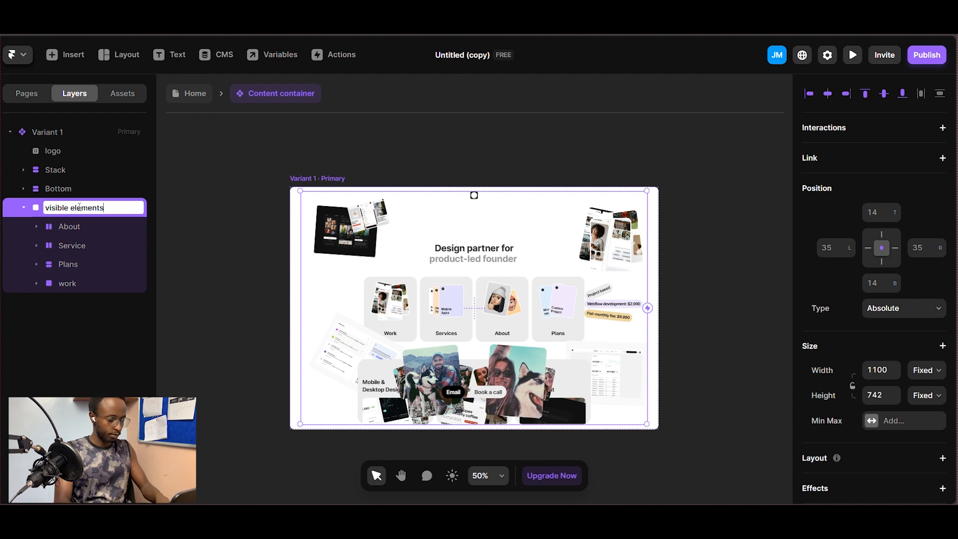
{"action": "left_click", "coordinate": [250, 208]}
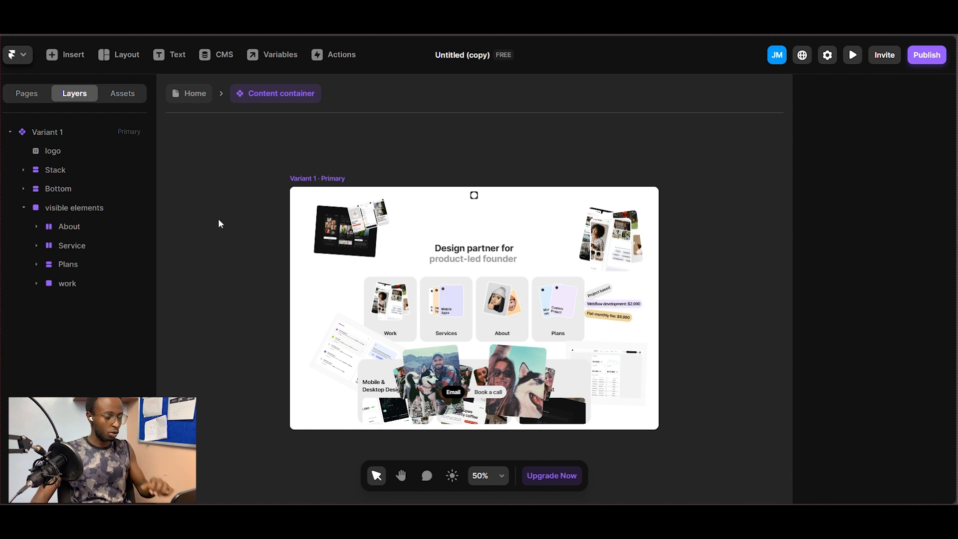
Step: Set the opacity of the visible elements frame in the primary variant to 0
{"action": "left_click", "coordinate": [63, 210]}
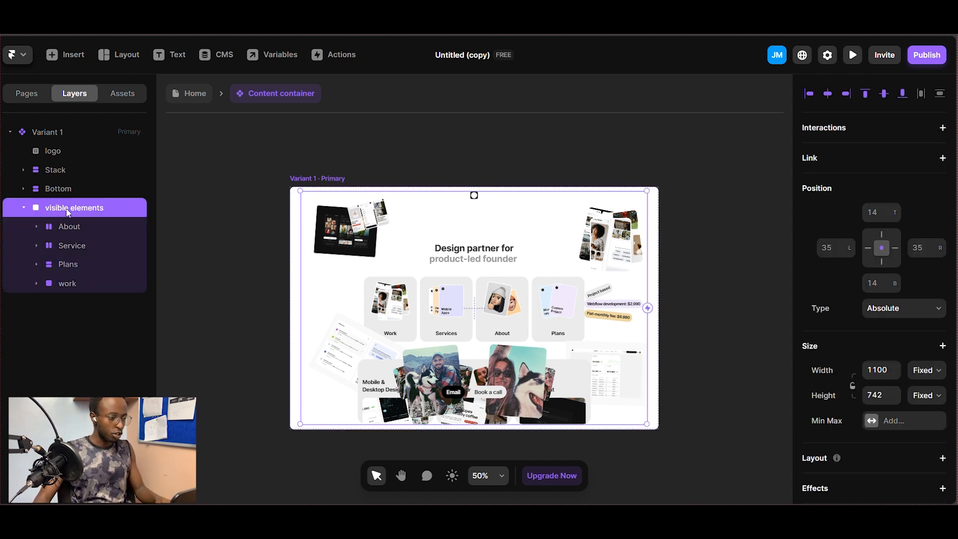
{"action": "scroll", "coordinate": [919, 393], "scroll_direction": "down", "scroll_amount": 6}
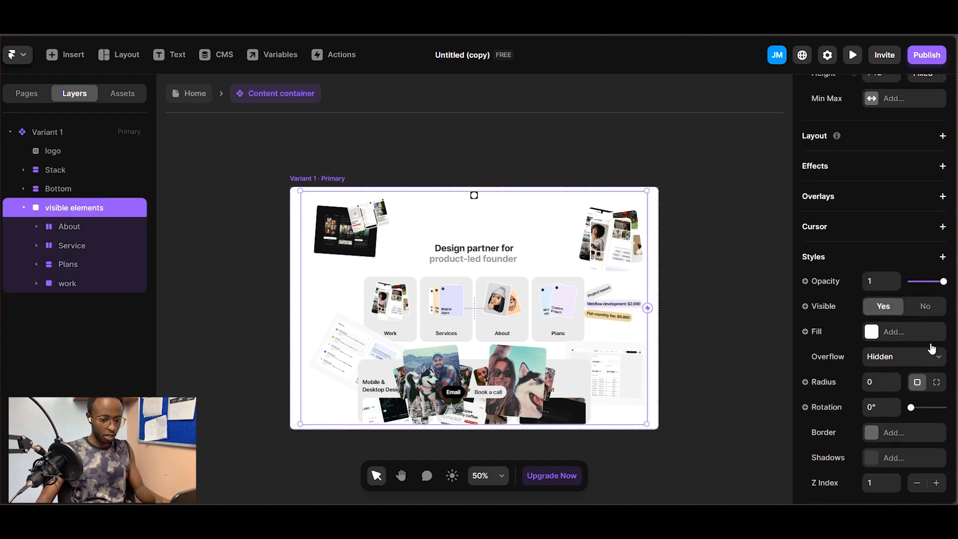
{"action": "left_click_drag", "start_coordinate": [944, 284], "coordinate": [861, 288]}
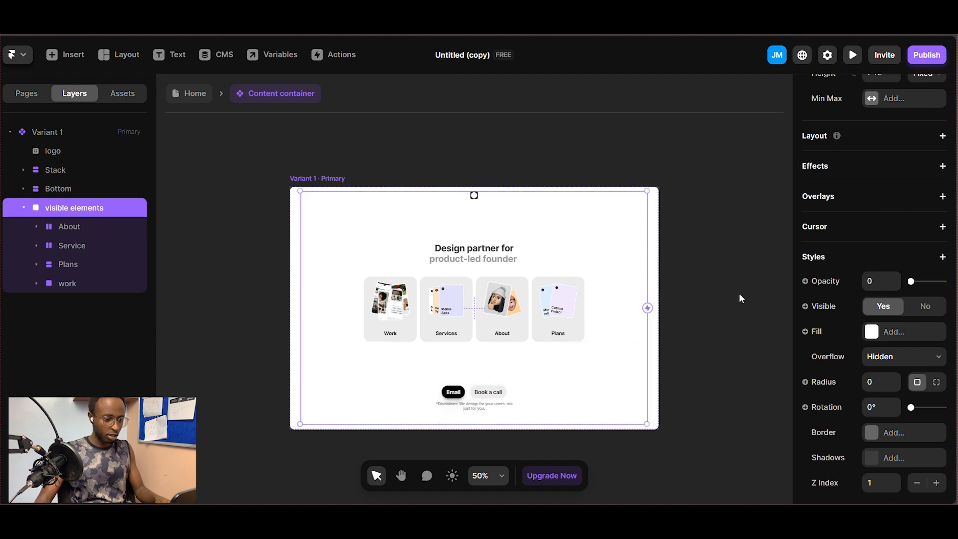
Step: Switch to the reference landing page to compare its default state, and return to the Framer project
{"action": "key", "text": "ctrl+Tab"}
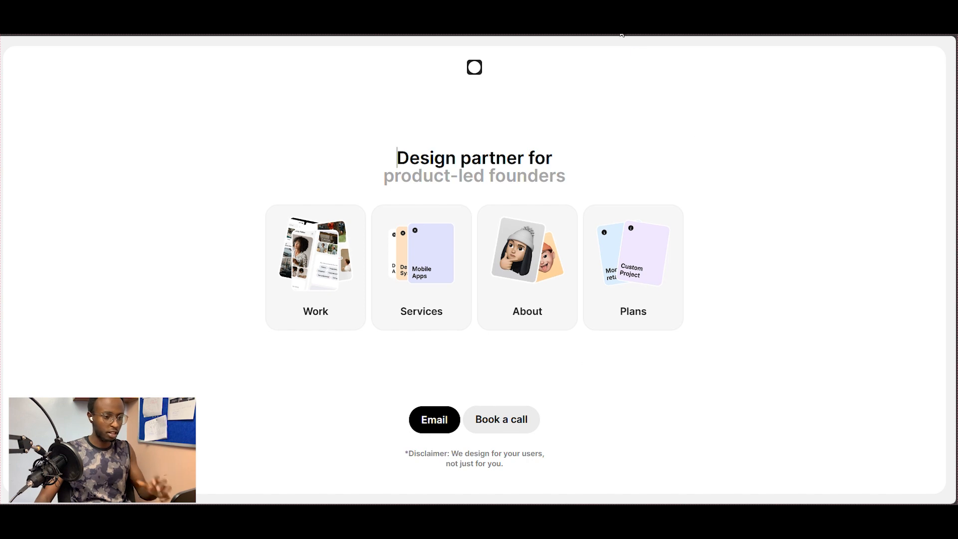
{"action": "left_click", "coordinate": [619, 12]}
{"action": "left_click", "coordinate": [520, 127]}
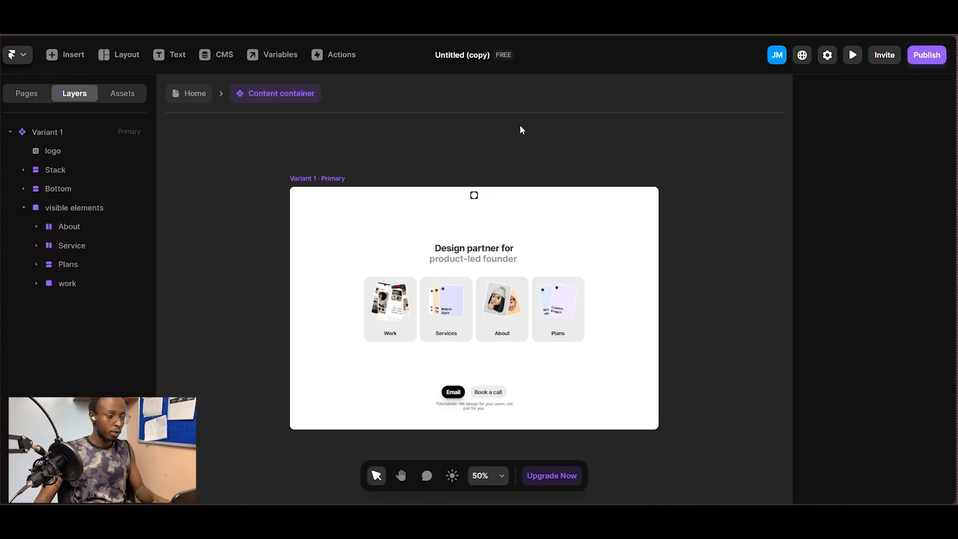
Step: Add a second variant beside the primary variant of the Content container component
{"action": "scroll", "coordinate": [579, 133], "scroll_direction": "down", "scroll_amount": 1}
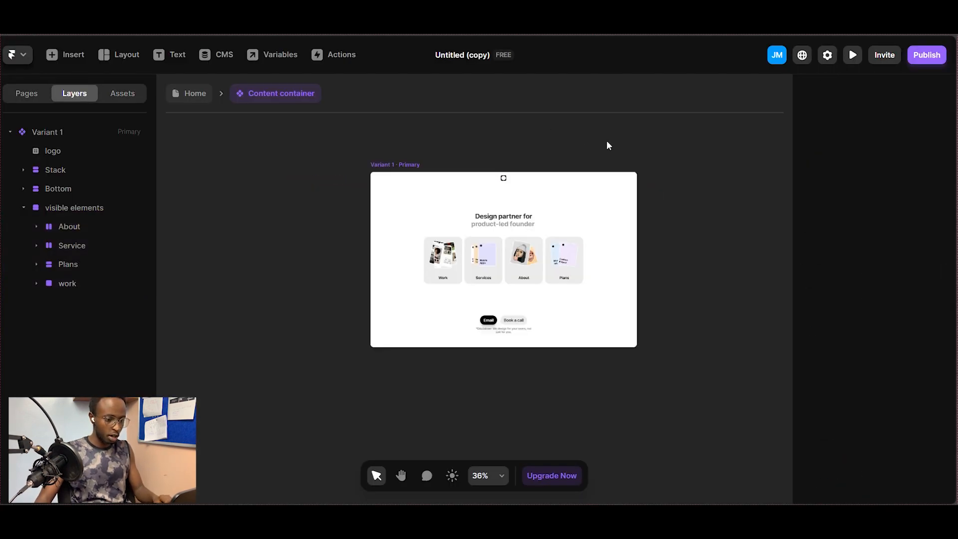
{"action": "key", "text": "space"}
{"action": "left_click_drag", "start_coordinate": [586, 133], "coordinate": [514, 145]}
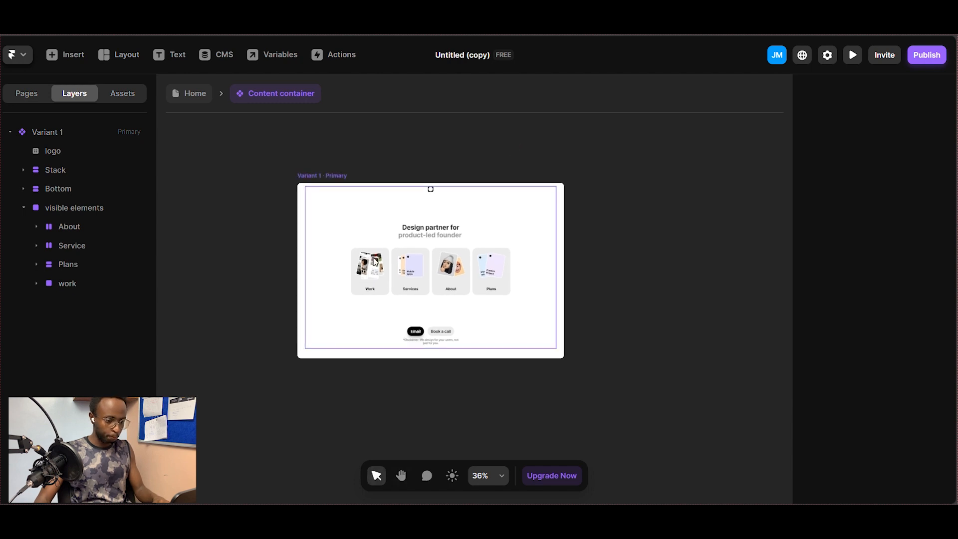
{"action": "left_click", "coordinate": [303, 173]}
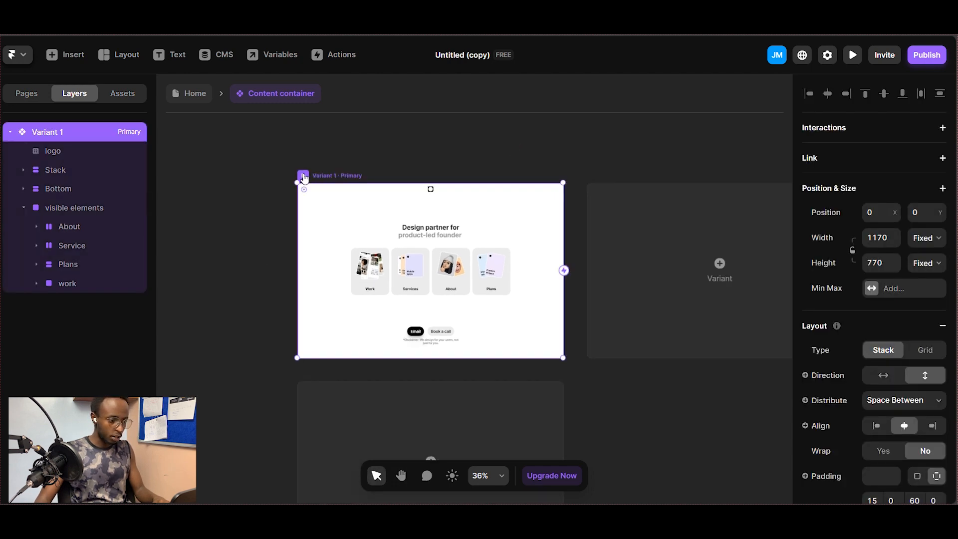
{"action": "left_click", "coordinate": [719, 269]}
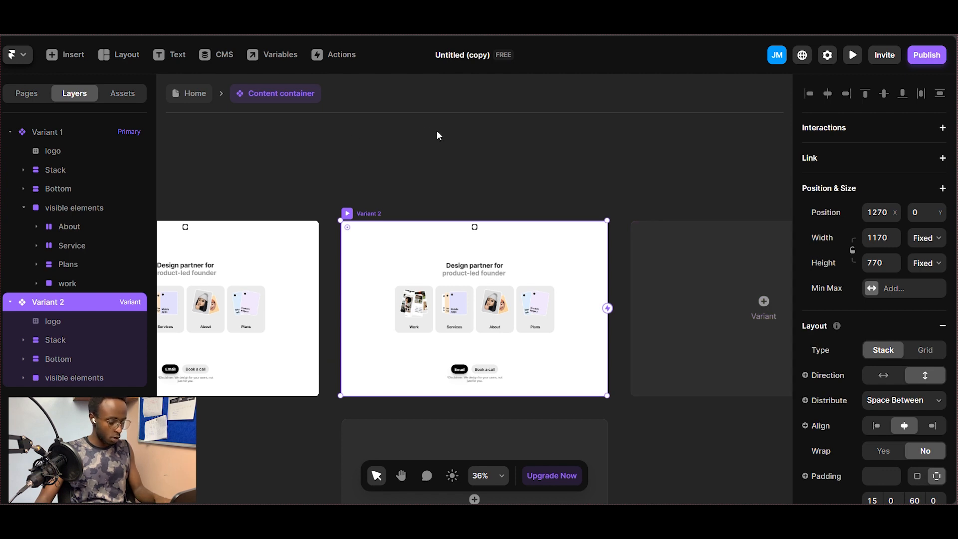
{"action": "scroll", "coordinate": [435, 130], "scroll_direction": "down", "scroll_amount": 3}
{"action": "left_click_drag", "start_coordinate": [434, 149], "coordinate": [510, 162]}
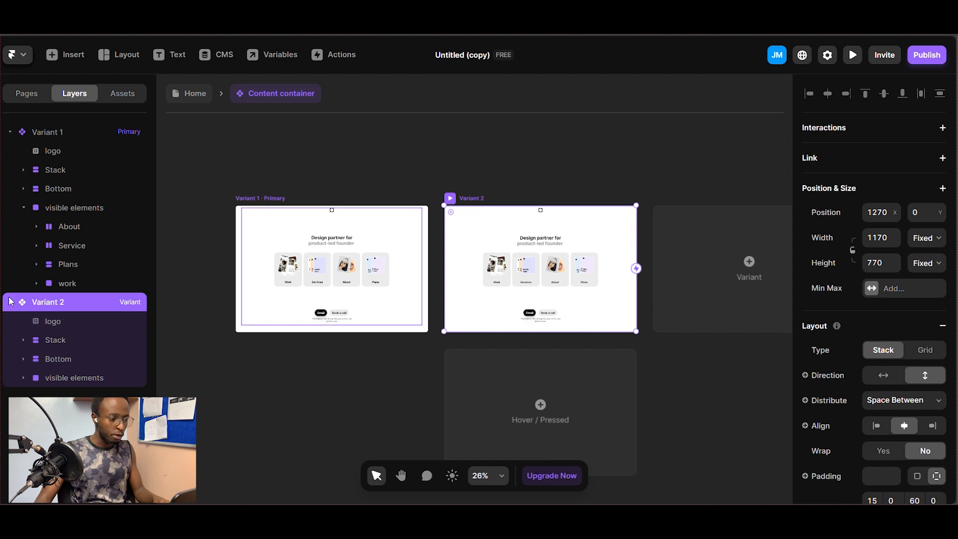
Step: Rename the second variant as "work"
{"action": "double_click", "coordinate": [71, 302]}
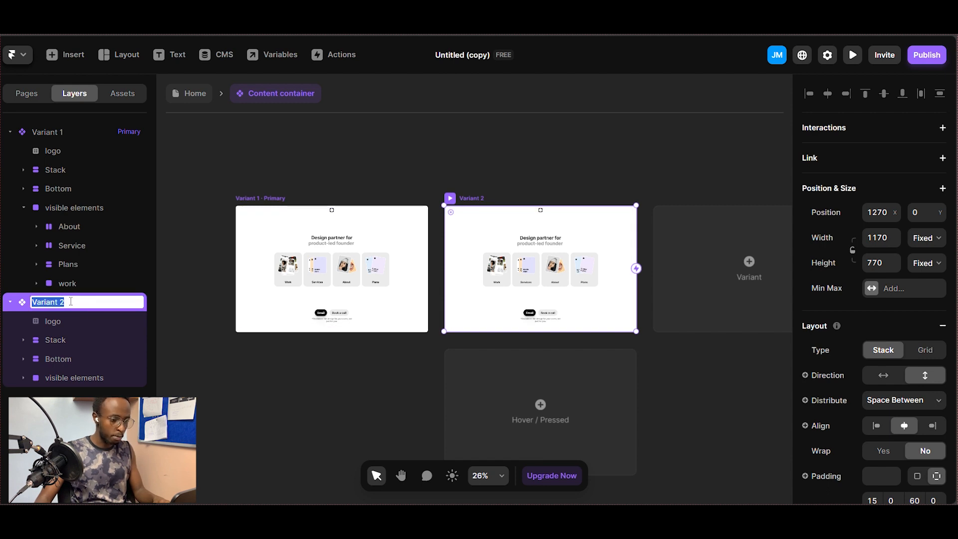
{"action": "type", "text": "work"}
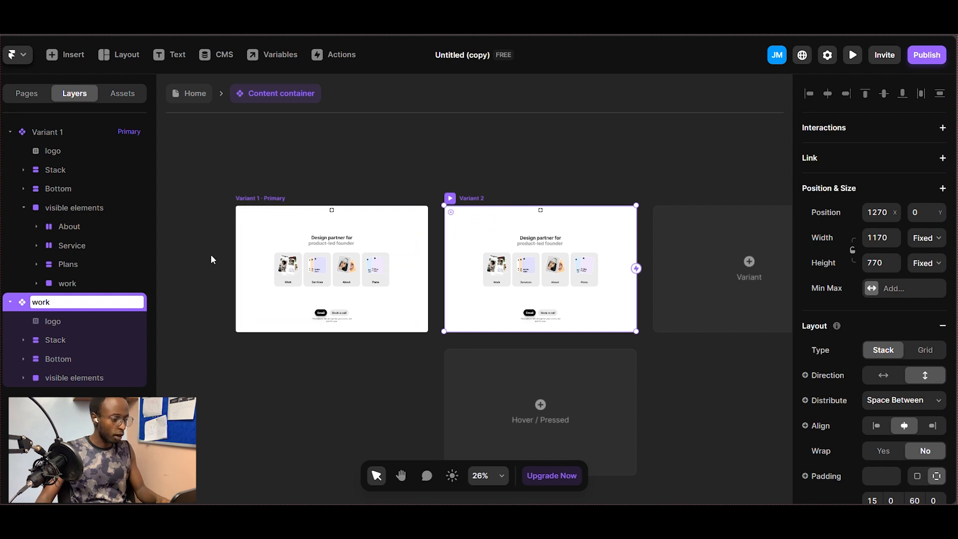
{"action": "left_click", "coordinate": [175, 251]}
Step: Set the opacity of the visible elements frame in the work variant to 1
{"action": "left_click", "coordinate": [43, 378]}
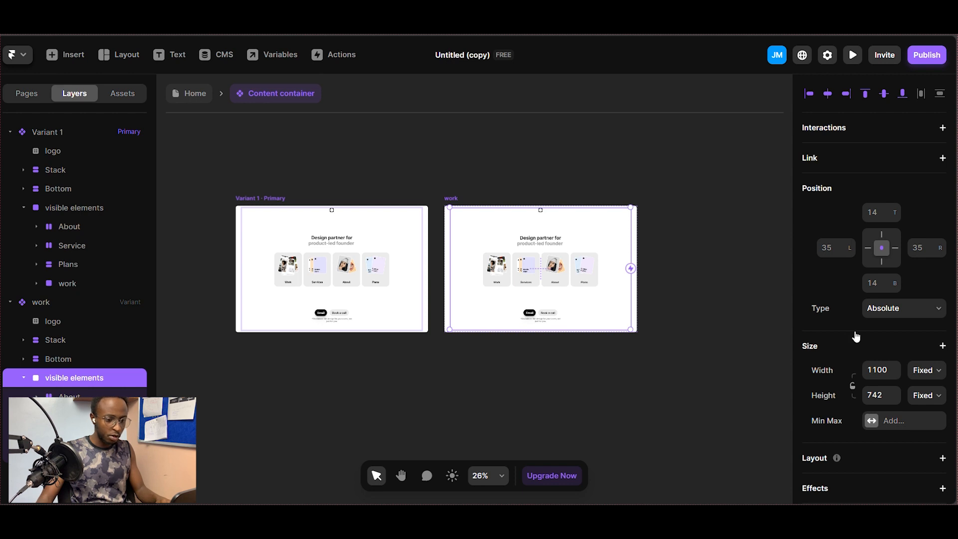
{"action": "scroll", "coordinate": [894, 401], "scroll_direction": "down", "scroll_amount": 2}
{"action": "scroll", "coordinate": [905, 404], "scroll_direction": "down", "scroll_amount": 6}
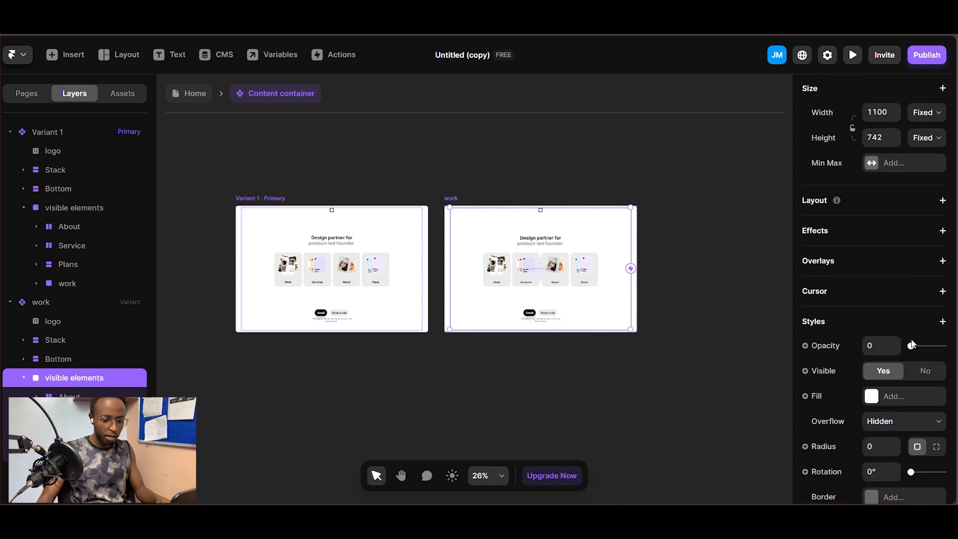
{"action": "left_click_drag", "start_coordinate": [910, 347], "coordinate": [945, 352]}
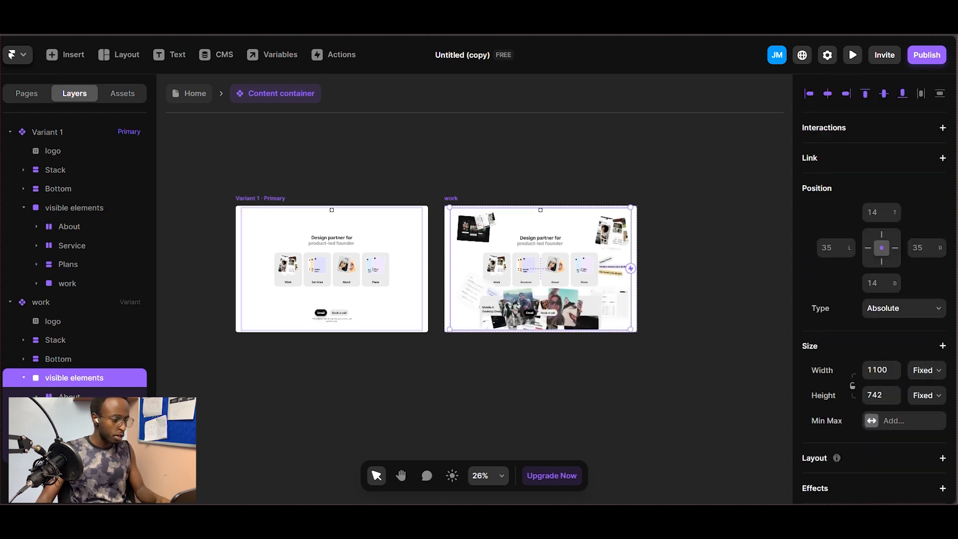
Step: Hide the About, Service and Plans layers inside the work variant's visible elements frame
{"action": "double_click", "coordinate": [613, 266]}
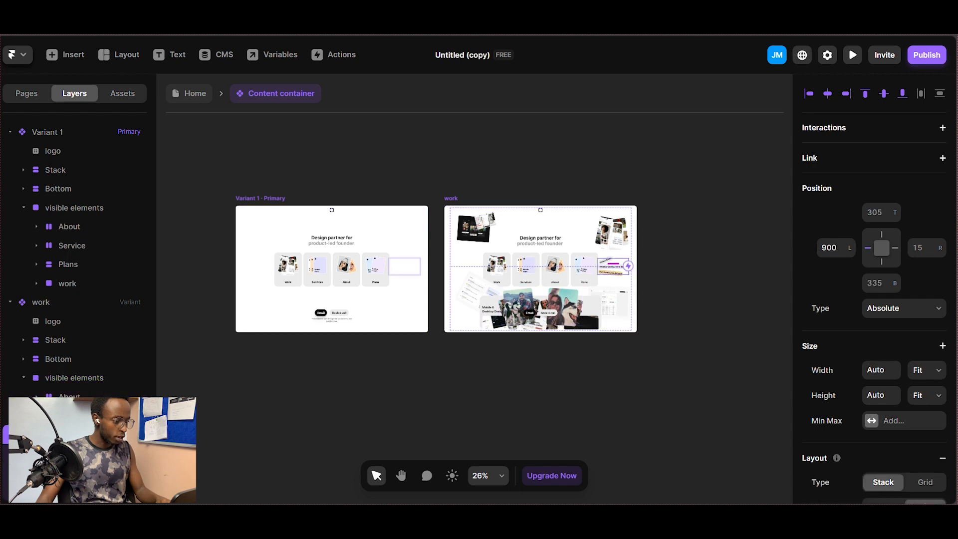
{"action": "left_click", "coordinate": [69, 395], "text": "shift"}
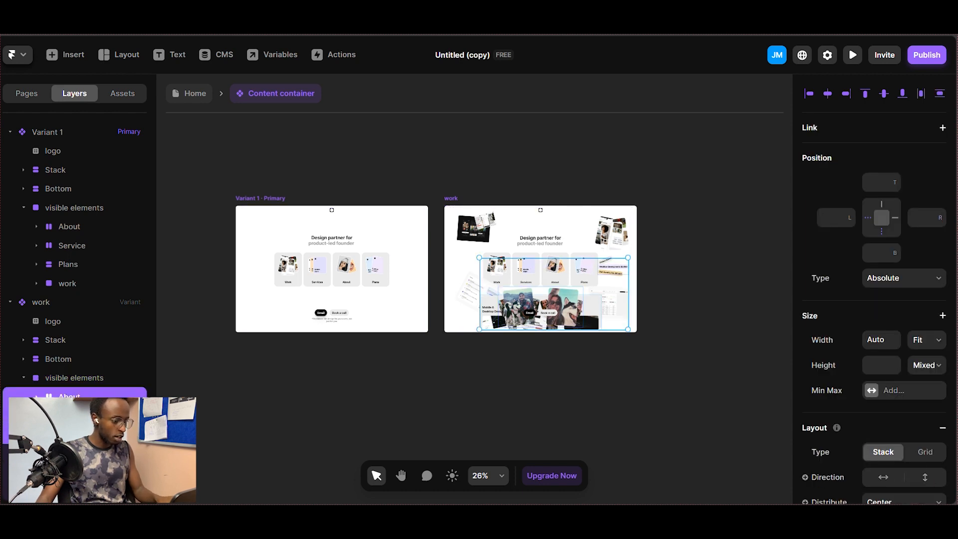
{"action": "right_click", "coordinate": [68, 396]}
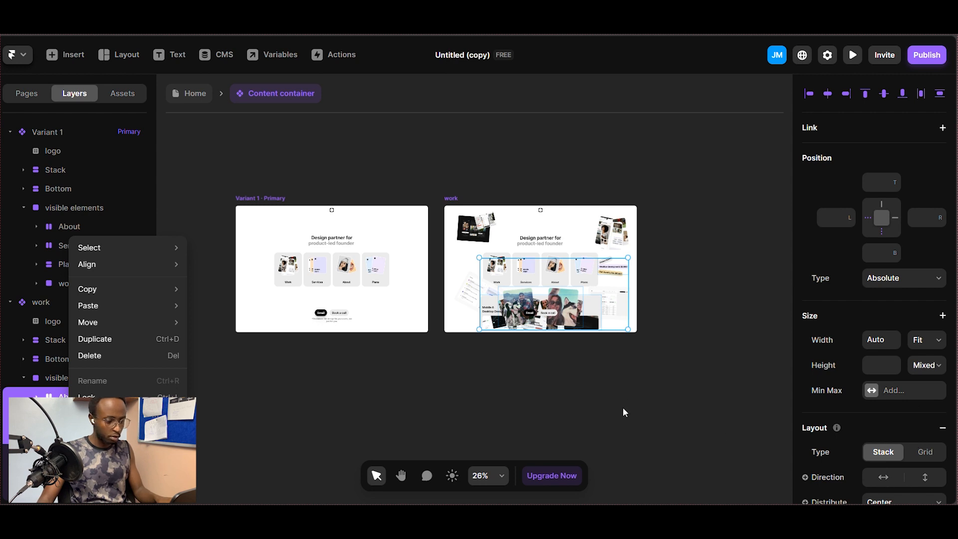
{"action": "left_click", "coordinate": [492, 410]}
{"action": "right_click", "coordinate": [68, 416]}
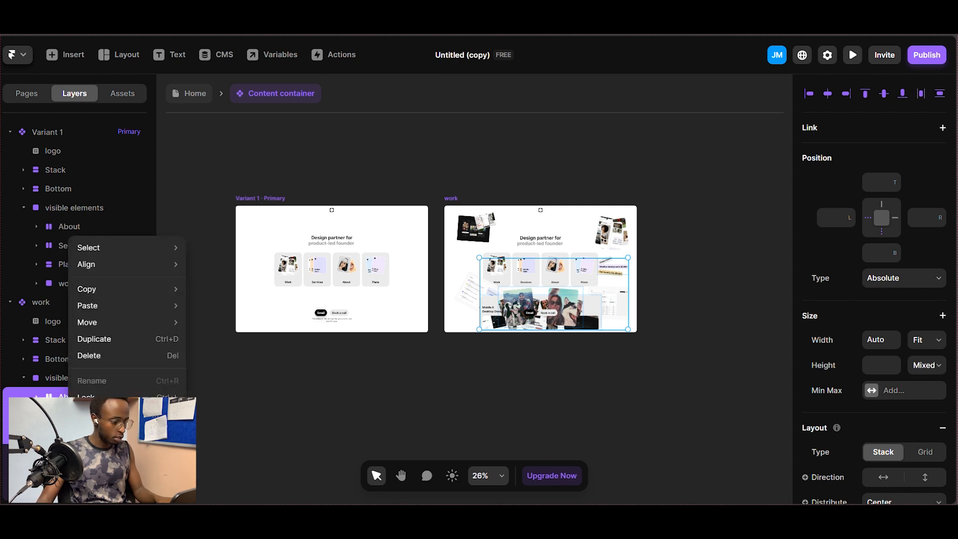
{"action": "left_click", "coordinate": [278, 395]}
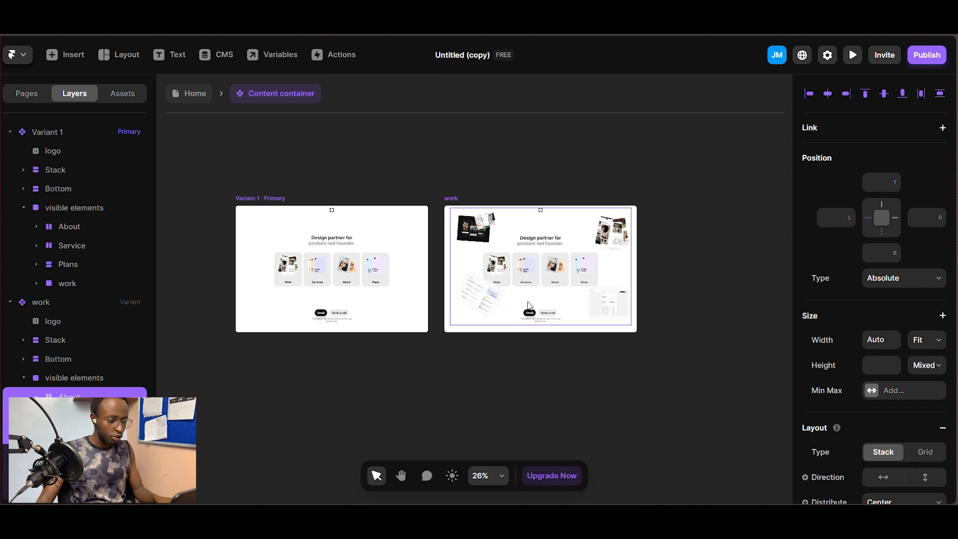
Step: Set the Z index of the work variant's visible elements frame to 0
{"action": "left_click", "coordinate": [64, 375]}
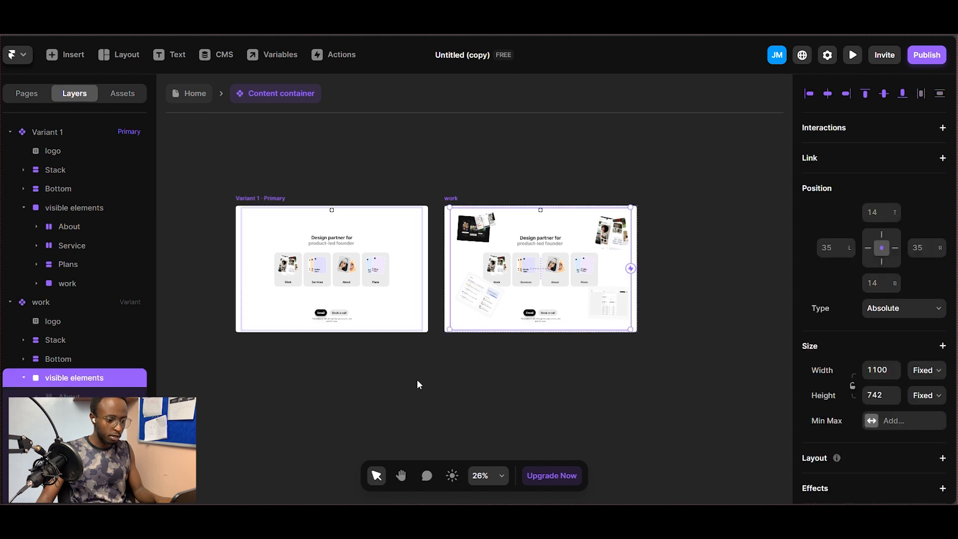
{"action": "scroll", "coordinate": [898, 389], "scroll_direction": "down", "scroll_amount": 6}
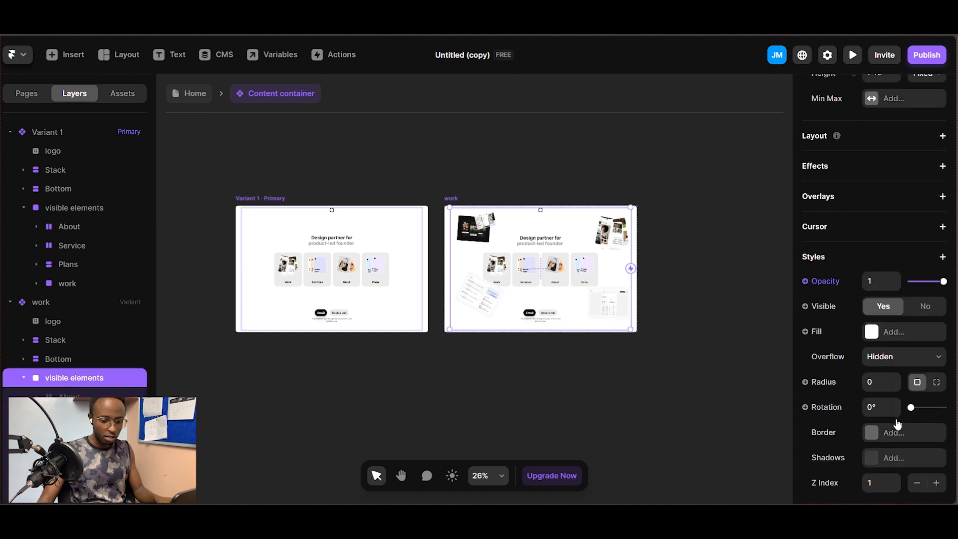
{"action": "left_click", "coordinate": [917, 482]}
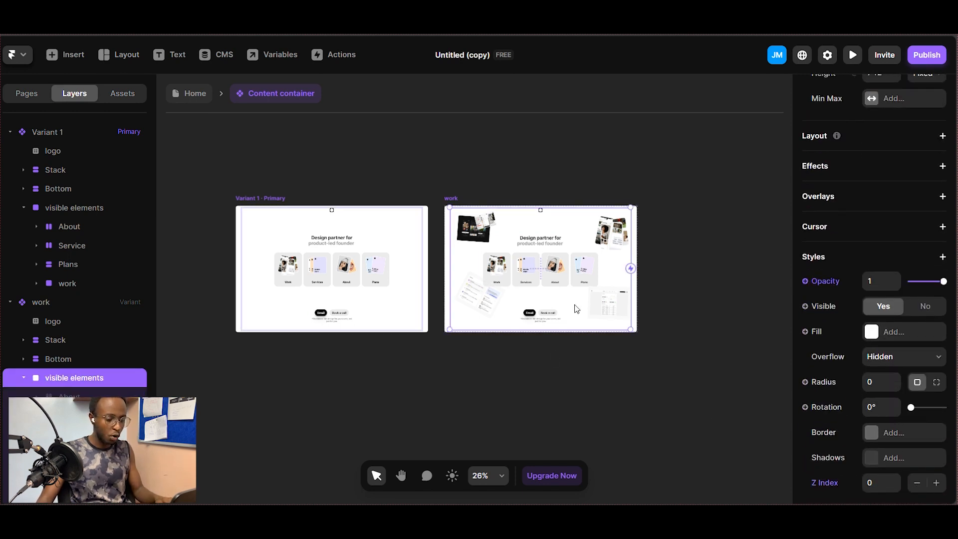
{"action": "scroll", "coordinate": [551, 299], "scroll_direction": "up", "scroll_amount": 5}
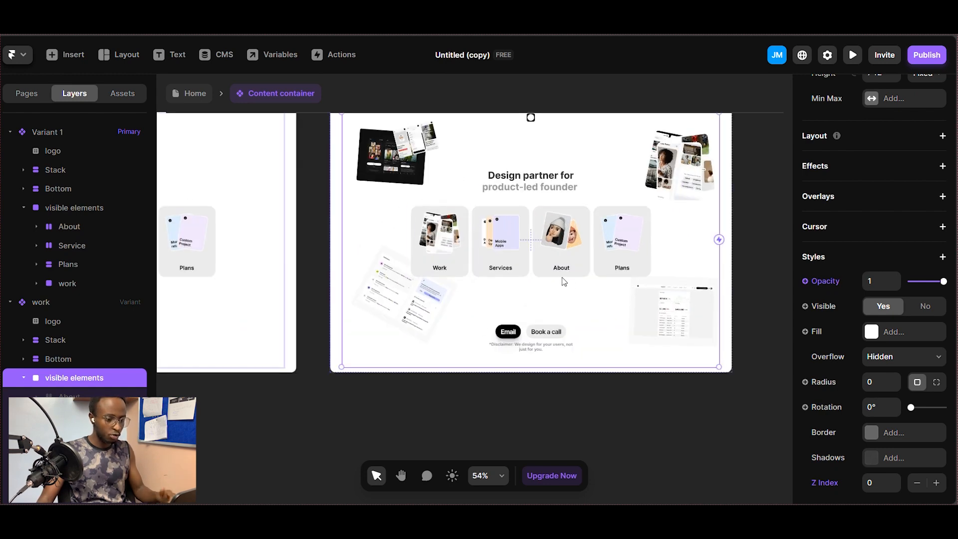
{"action": "left_click", "coordinate": [738, 369]}
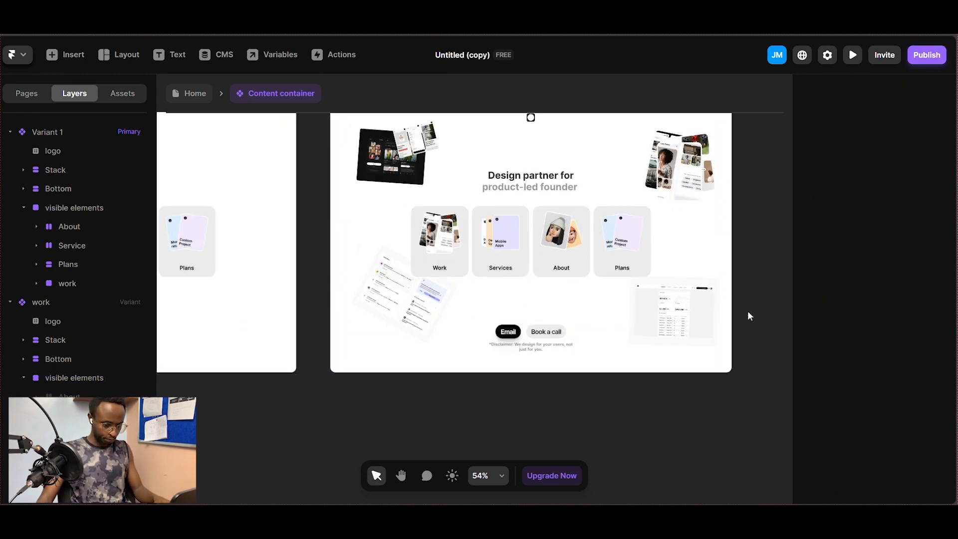
Step: Duplicate the work variant of the Content container component
{"action": "scroll", "coordinate": [772, 240], "scroll_direction": "down", "scroll_amount": 5}
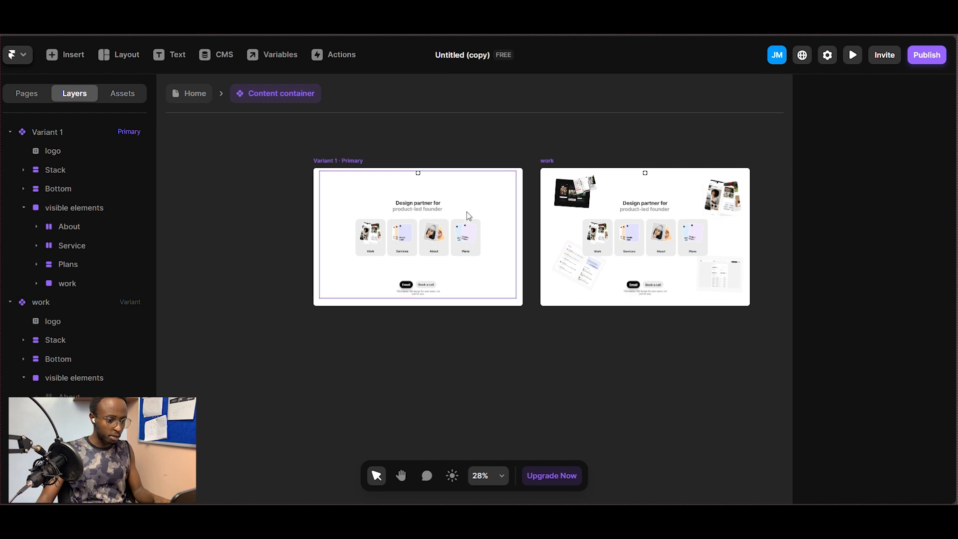
{"action": "left_click_drag", "start_coordinate": [571, 132], "coordinate": [482, 137]}
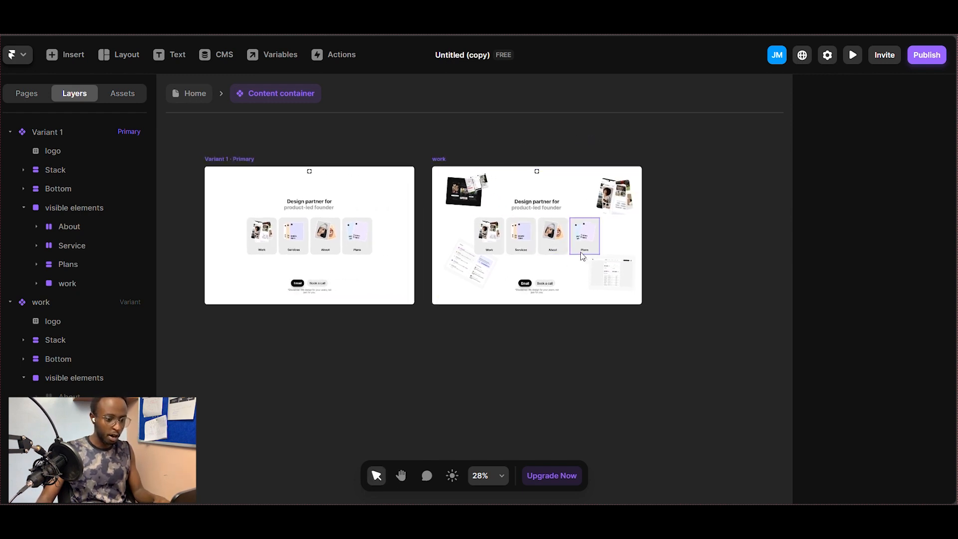
{"action": "left_click", "coordinate": [439, 160]}
{"action": "key", "text": "ctrl+d"}
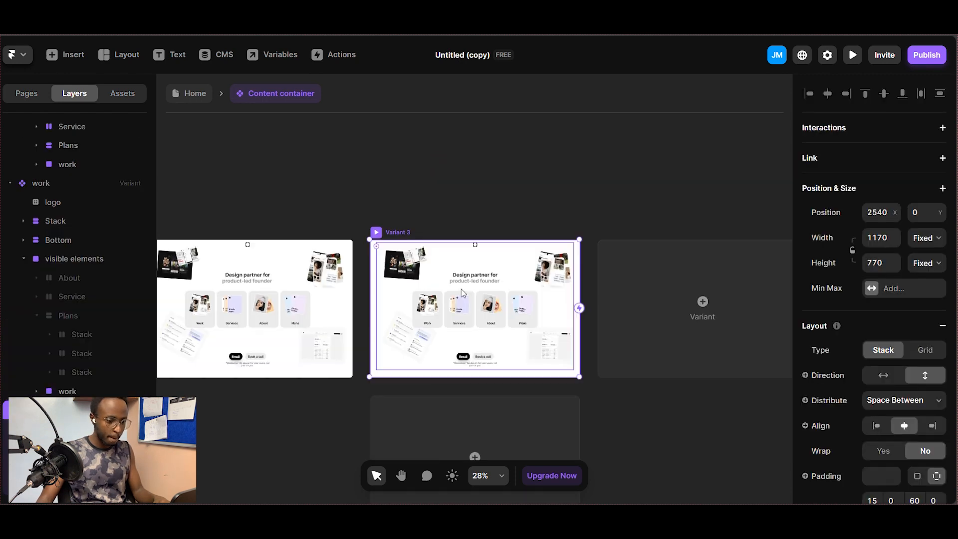
Step: Show the Service layer and hide the work layer inside Variant 3's visible elements frame
{"action": "double_click", "coordinate": [429, 341]}
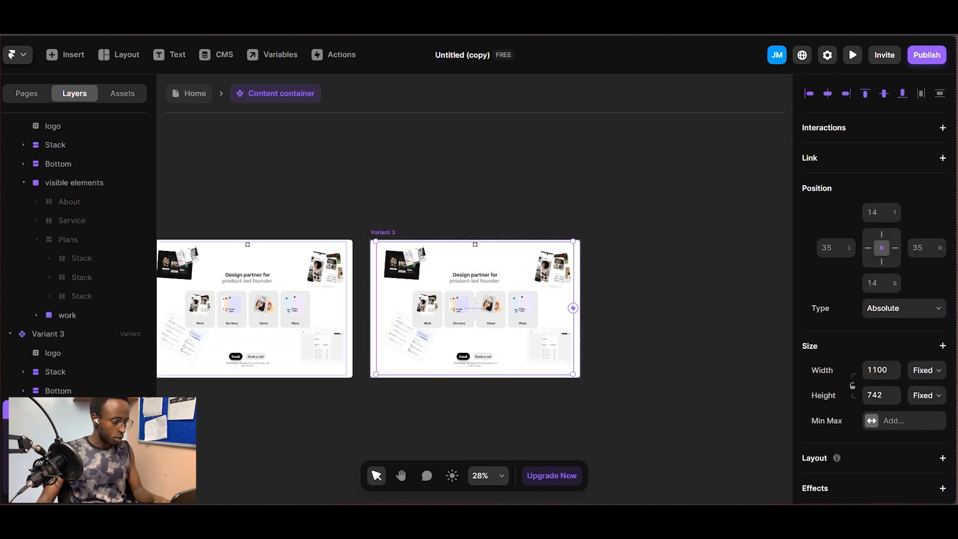
{"action": "right_click", "coordinate": [72, 447]}
{"action": "left_click", "coordinate": [95, 389]}
{"action": "scroll", "coordinate": [72, 389], "scroll_direction": "down", "scroll_amount": 3}
{"action": "right_click", "coordinate": [72, 390]}
{"action": "left_click", "coordinate": [94, 389]}
{"action": "left_click", "coordinate": [418, 234]}
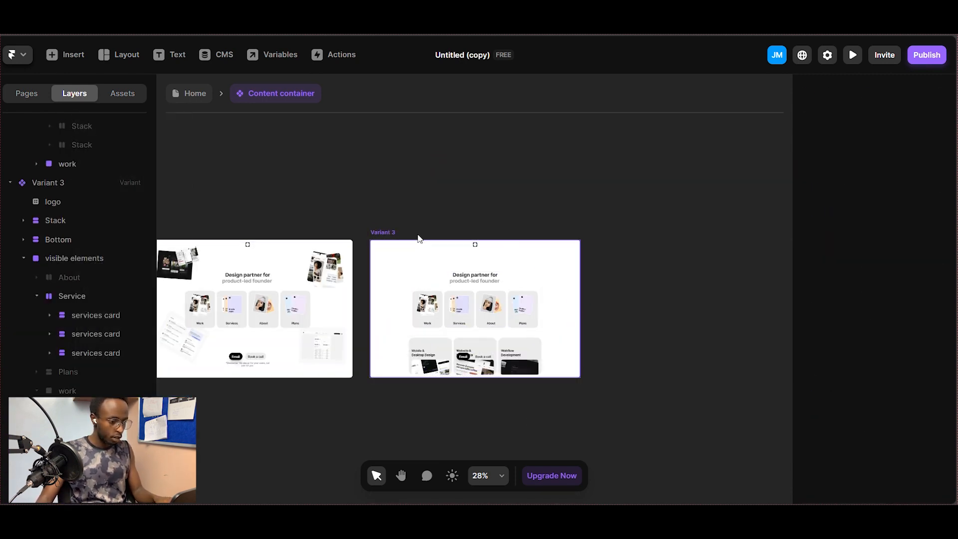
Step: Duplicate Variant 3 and rename the original as "services"
{"action": "left_click", "coordinate": [394, 232]}
{"action": "key", "text": "ctrl+d"}
{"action": "scroll", "coordinate": [67, 205], "scroll_direction": "up", "scroll_amount": 2}
{"action": "double_click", "coordinate": [67, 205]}
{"action": "type", "text": "services"}
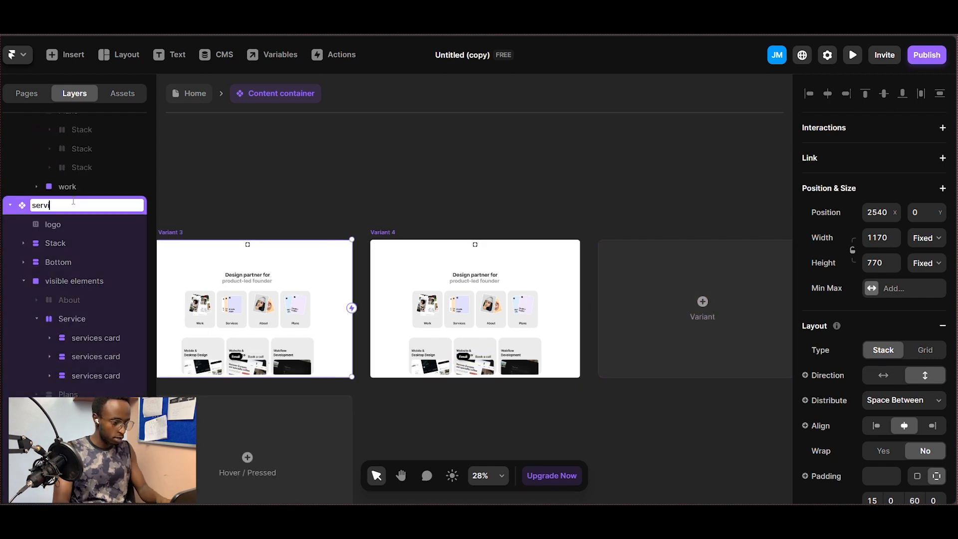
{"action": "key", "text": "Return"}
{"action": "key", "text": "Escape"}
Step: Rename the duplicate of the services variant as "about"
{"action": "scroll", "coordinate": [66, 206], "scroll_direction": "down", "scroll_amount": 2}
{"action": "double_click", "coordinate": [382, 233]}
{"action": "type", "text": "about"}
{"action": "key", "text": "Return"}
Step: Show the About layer and hide the Service layer inside the about variant's visible elements frame
{"action": "scroll", "coordinate": [497, 289], "scroll_direction": "down", "scroll_amount": 2}
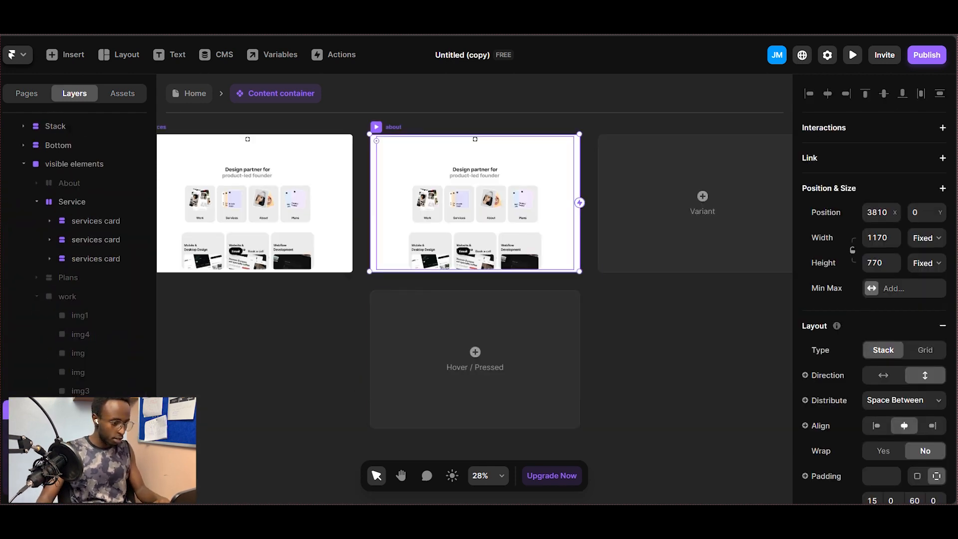
{"action": "double_click", "coordinate": [499, 249]}
{"action": "right_click", "coordinate": [69, 429]}
{"action": "left_click", "coordinate": [89, 389]}
{"action": "right_click", "coordinate": [69, 486]}
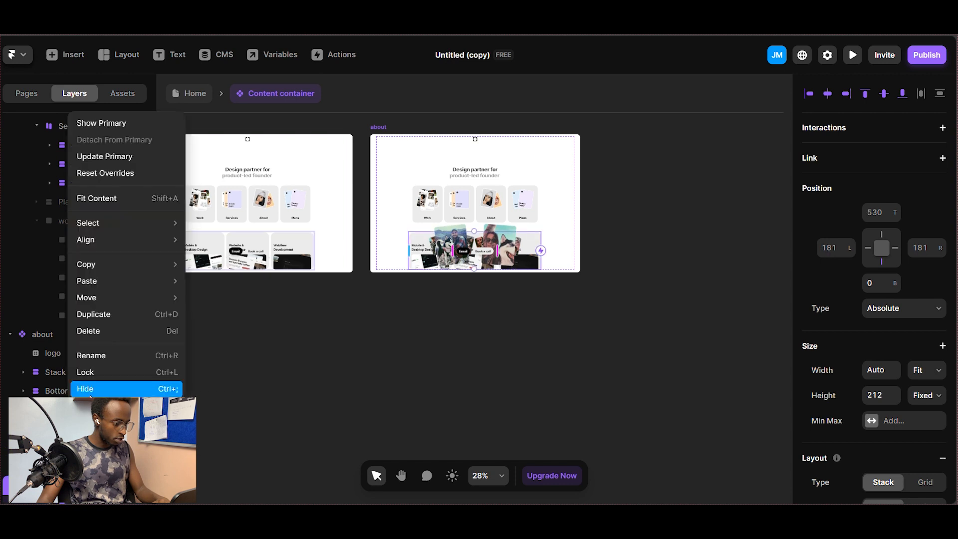
{"action": "left_click", "coordinate": [90, 389]}
{"action": "scroll", "coordinate": [75, 369], "scroll_direction": "down", "scroll_amount": 2}
{"action": "left_click", "coordinate": [541, 299]}
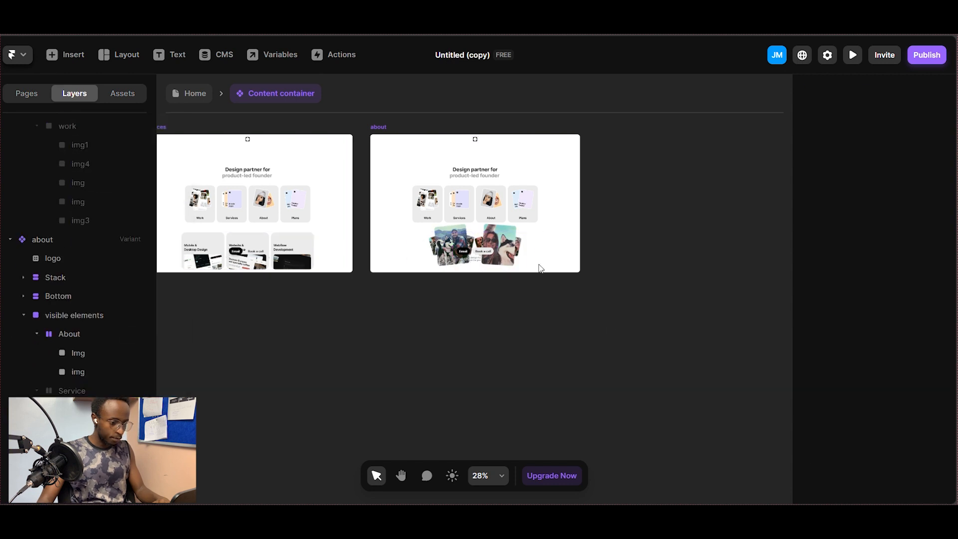
Step: Try to hide the button stack inside the Bottom section of the about variant
{"action": "left_click", "coordinate": [478, 252]}
{"action": "right_click", "coordinate": [82, 315]}
{"action": "left_click", "coordinate": [114, 388]}
{"action": "left_click", "coordinate": [84, 295]}
{"action": "right_click", "coordinate": [84, 295]}
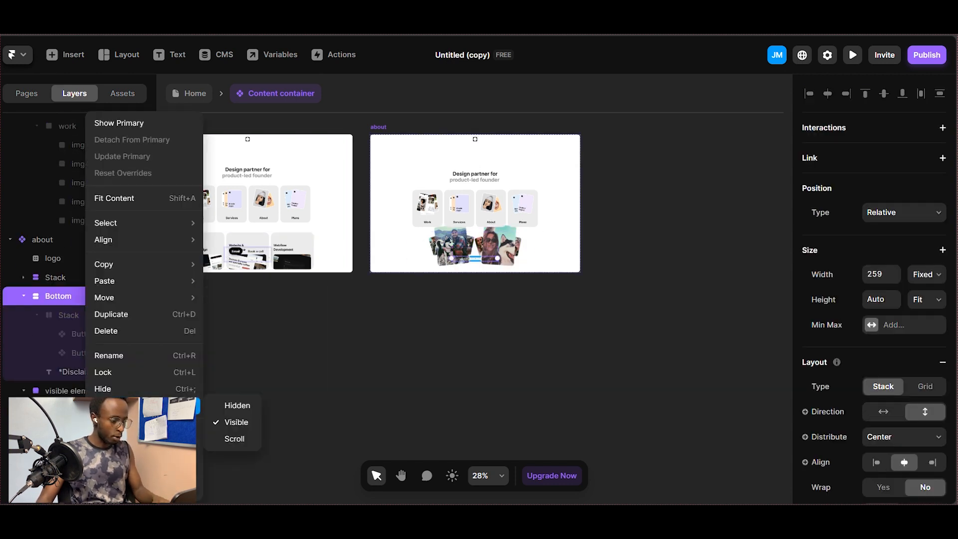
{"action": "left_click", "coordinate": [353, 349]}
Step: Make the Bottom section with its buttons and disclaimer invisible in the about variant while keeping its layer unhidden
{"action": "left_click", "coordinate": [145, 294]}
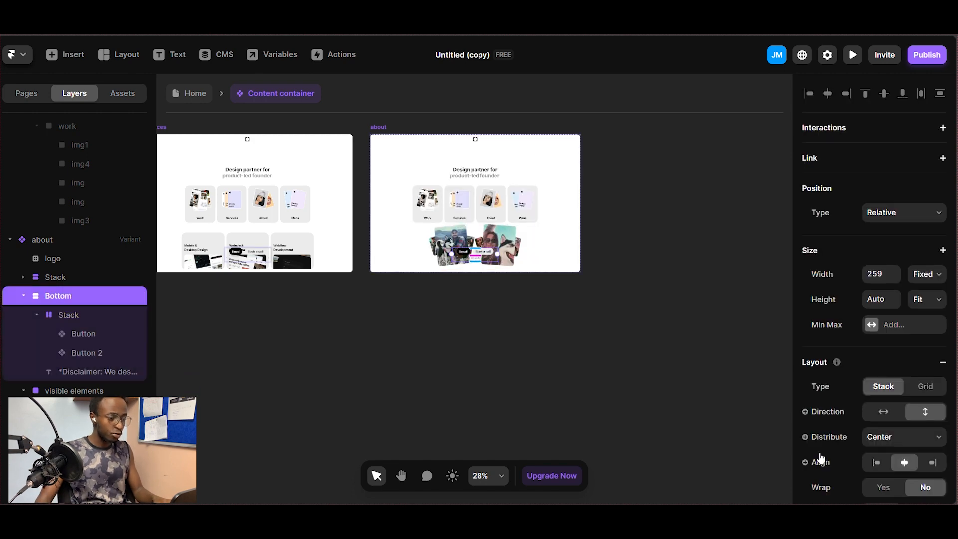
{"action": "scroll", "coordinate": [818, 456], "scroll_direction": "down", "scroll_amount": 5}
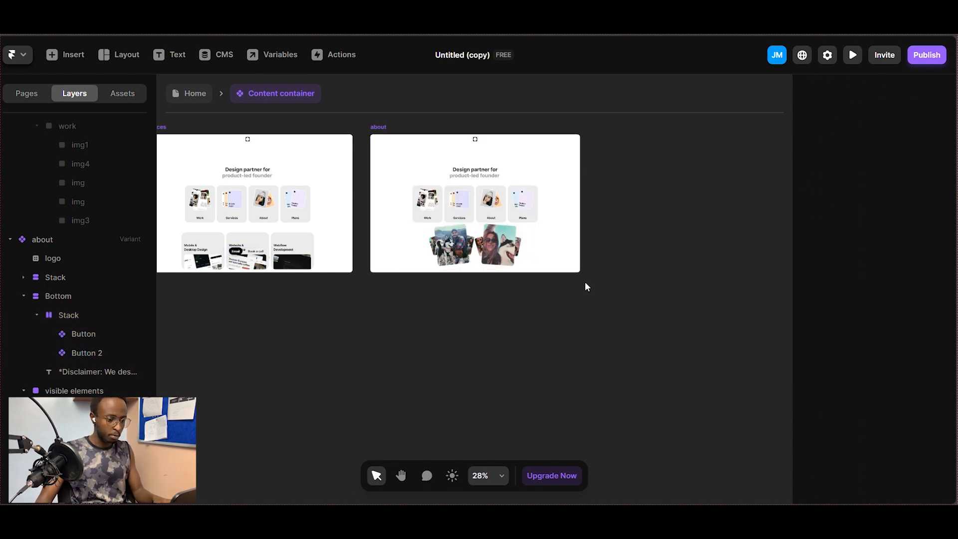
Step: Add another variant beside the about variant and rename it as "plans"
{"action": "left_click", "coordinate": [577, 259]}
{"action": "left_click", "coordinate": [703, 200]}
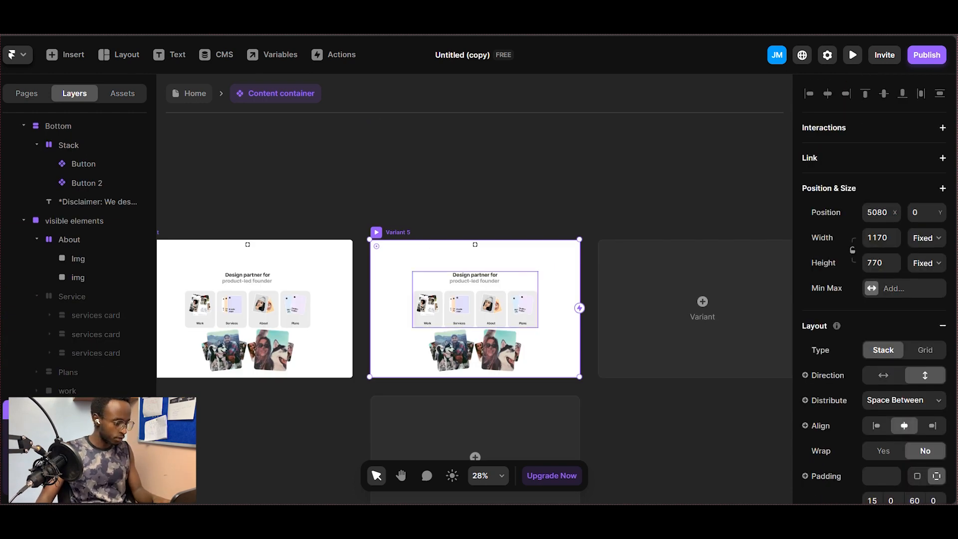
{"action": "left_click", "coordinate": [474, 348]}
{"action": "double_click", "coordinate": [48, 334]}
{"action": "type", "text": "plans"}
Step: Hide the About layer and show the Plans layer inside the plans variant's visible elements frame
{"action": "right_click", "coordinate": [89, 429]}
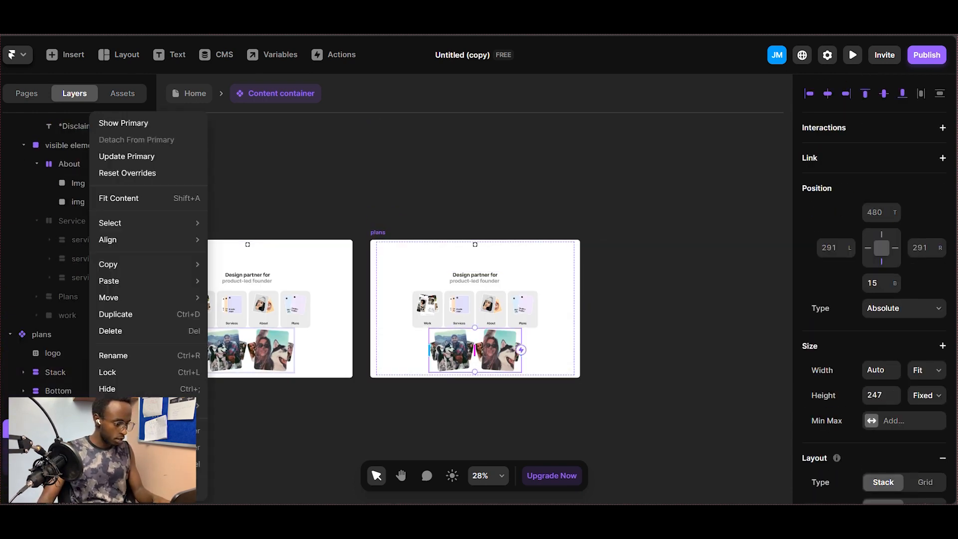
{"action": "left_click", "coordinate": [112, 389]}
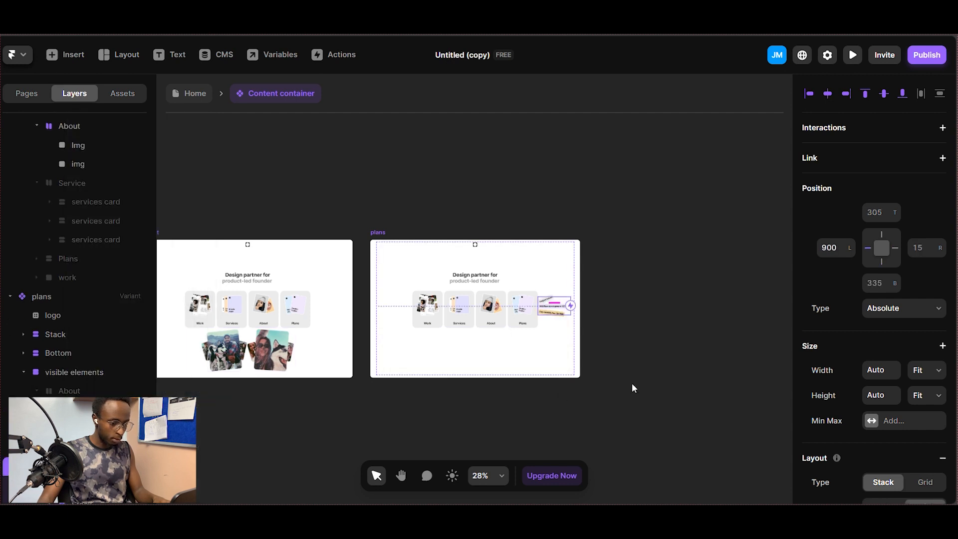
{"action": "left_click", "coordinate": [632, 386]}
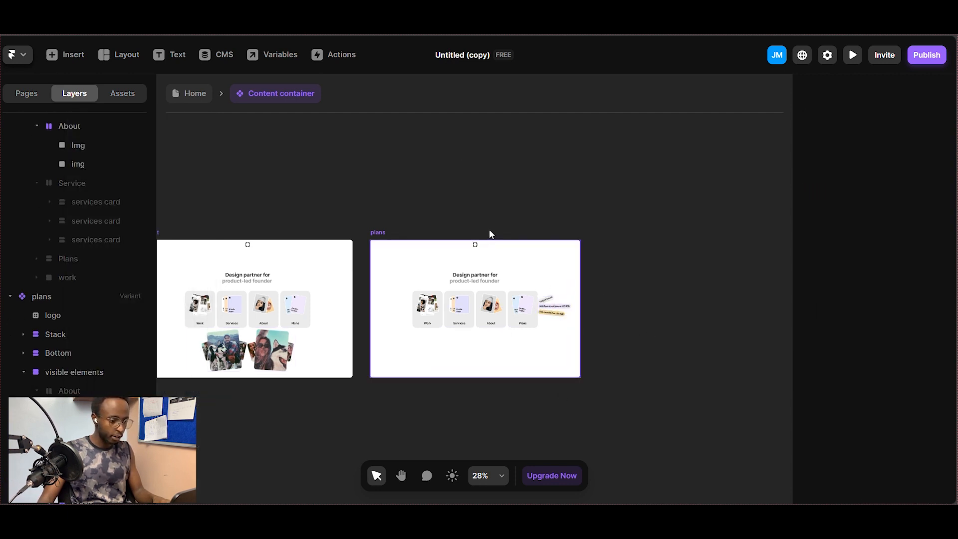
Step: Review the primary, work, services, about and plans variants, comparing the content each one reveals
{"action": "key", "text": "space"}
{"action": "left_click_drag", "start_coordinate": [487, 201], "coordinate": [625, 228]}
{"action": "mouse_move", "coordinate": [457, 198]}
{"action": "left_mouse_down"}
{"action": "mouse_move", "coordinate": [642, 216]}
{"action": "mouse_move", "coordinate": [680, 167]}
{"action": "left_mouse_up"}
{"action": "left_click_drag", "start_coordinate": [621, 171], "coordinate": [645, 163]}
{"action": "mouse_move", "coordinate": [457, 170]}
{"action": "left_mouse_down"}
{"action": "mouse_move", "coordinate": [543, 158]}
{"action": "mouse_move", "coordinate": [420, 177]}
{"action": "left_mouse_up"}
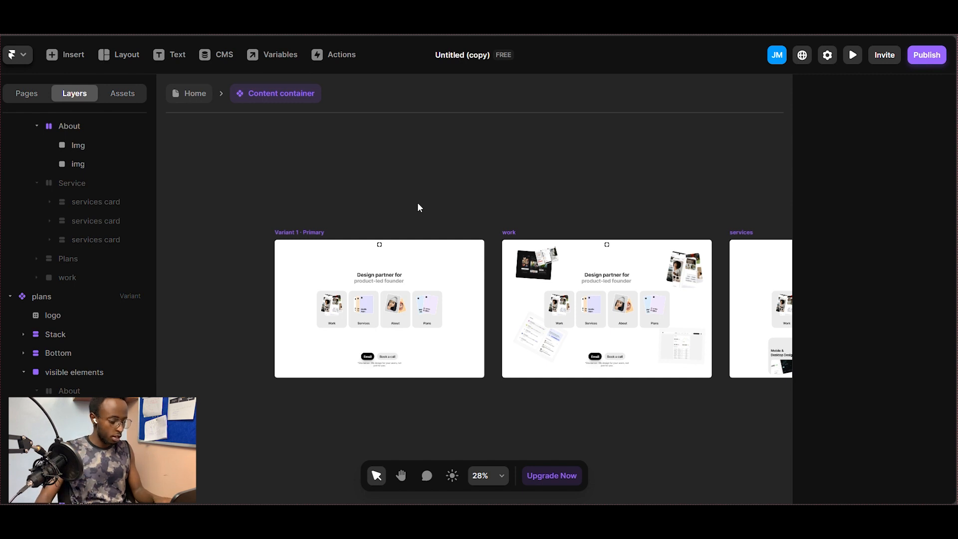
{"action": "scroll", "coordinate": [417, 207], "scroll_direction": "up", "scroll_amount": 3}
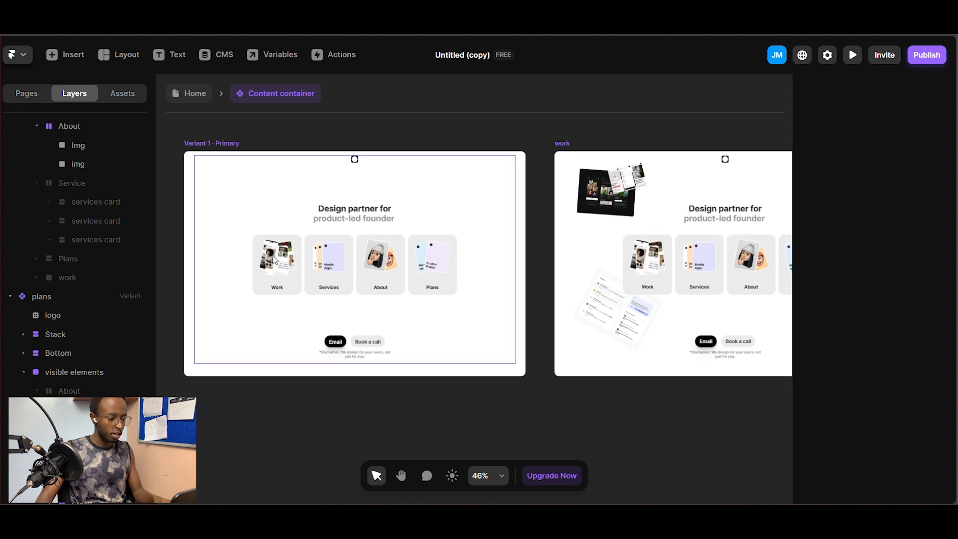
{"action": "key", "text": "space"}
{"action": "left_click_drag", "start_coordinate": [599, 134], "coordinate": [352, 160]}
{"action": "left_click_drag", "start_coordinate": [658, 141], "coordinate": [399, 137]}
{"action": "key", "text": "space"}
{"action": "key", "text": "space"}
{"action": "left_click_drag", "start_coordinate": [591, 145], "coordinate": [263, 149]}
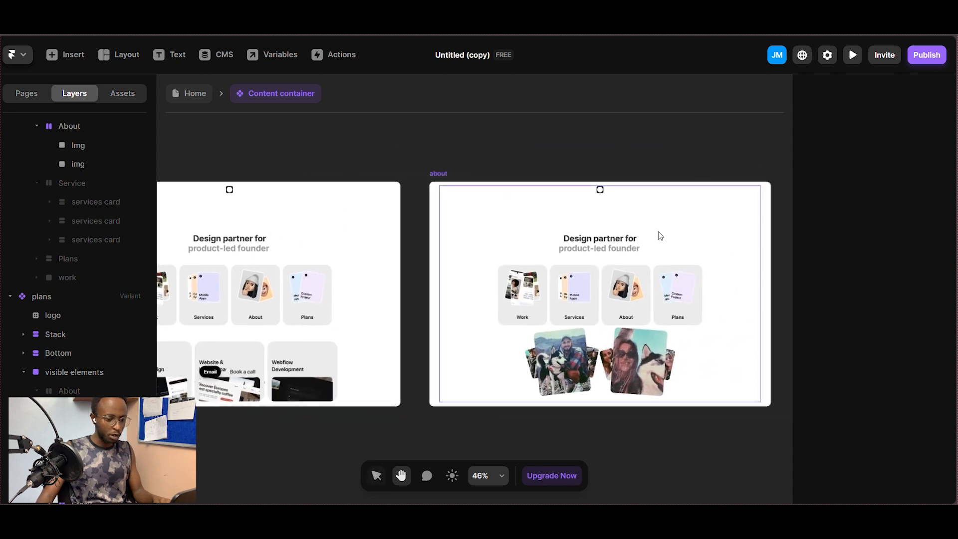
{"action": "key", "text": "space"}
{"action": "left_click_drag", "start_coordinate": [640, 152], "coordinate": [391, 134]}
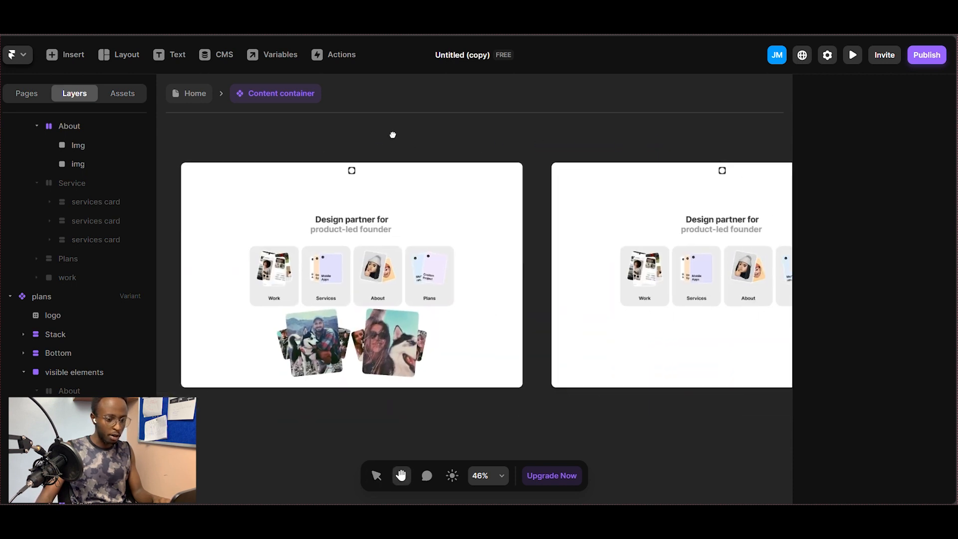
{"action": "left_click_drag", "start_coordinate": [612, 126], "coordinate": [663, 168]}
{"action": "key", "text": "space"}
{"action": "left_click_drag", "start_coordinate": [429, 165], "coordinate": [694, 188]}
{"action": "left_click_drag", "start_coordinate": [473, 162], "coordinate": [701, 182]}
{"action": "left_click_drag", "start_coordinate": [412, 142], "coordinate": [628, 128]}
{"action": "mouse_move", "coordinate": [338, 150]}
{"action": "left_mouse_down"}
{"action": "mouse_move", "coordinate": [486, 106]}
{"action": "mouse_move", "coordinate": [331, 124]}
{"action": "mouse_move", "coordinate": [429, 160]}
{"action": "left_mouse_up"}
{"action": "left_click_drag", "start_coordinate": [213, 160], "coordinate": [445, 166]}
{"action": "left_click_drag", "start_coordinate": [326, 157], "coordinate": [555, 102]}
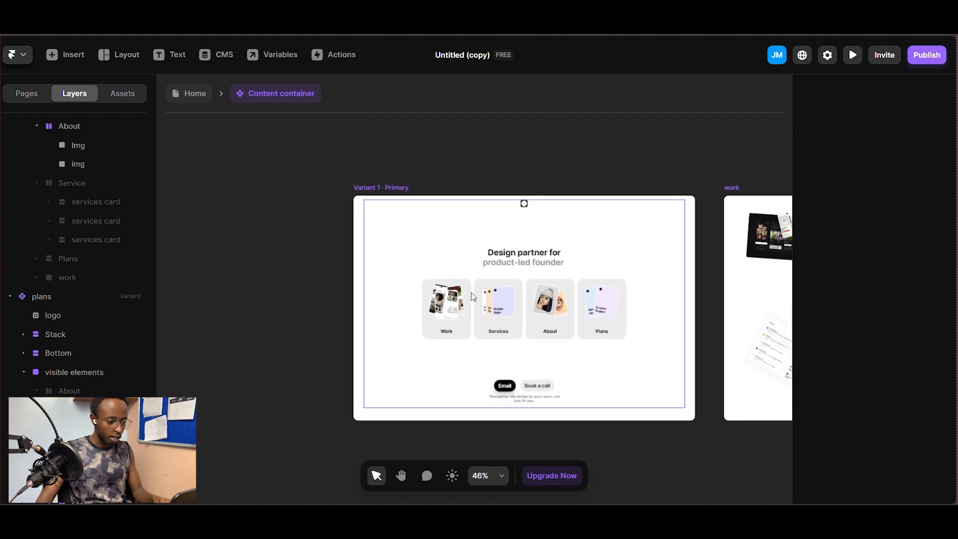
Step: Expand the Stack and its Card stack in Variant 1's layers and select the Work card
{"action": "left_click", "coordinate": [511, 313]}
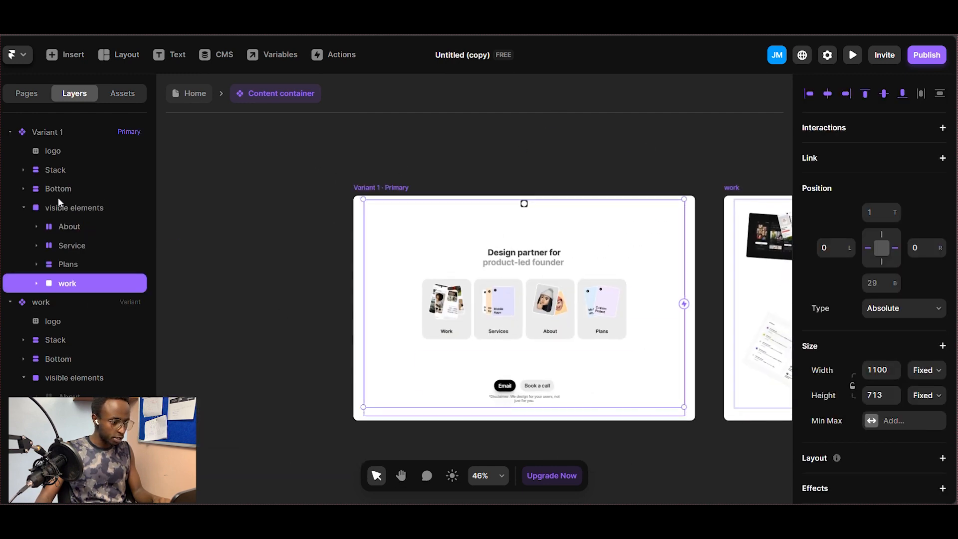
{"action": "left_click", "coordinate": [58, 170]}
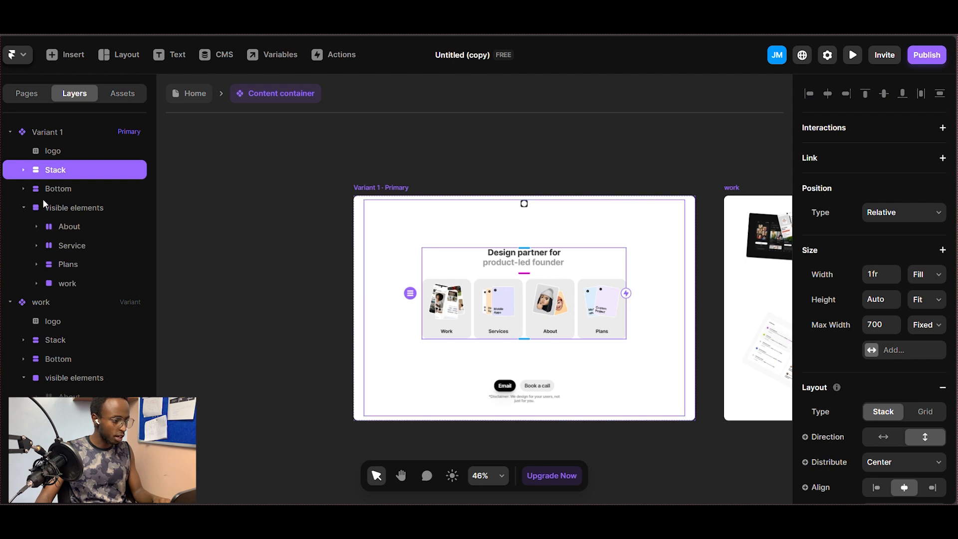
{"action": "left_click", "coordinate": [57, 189]}
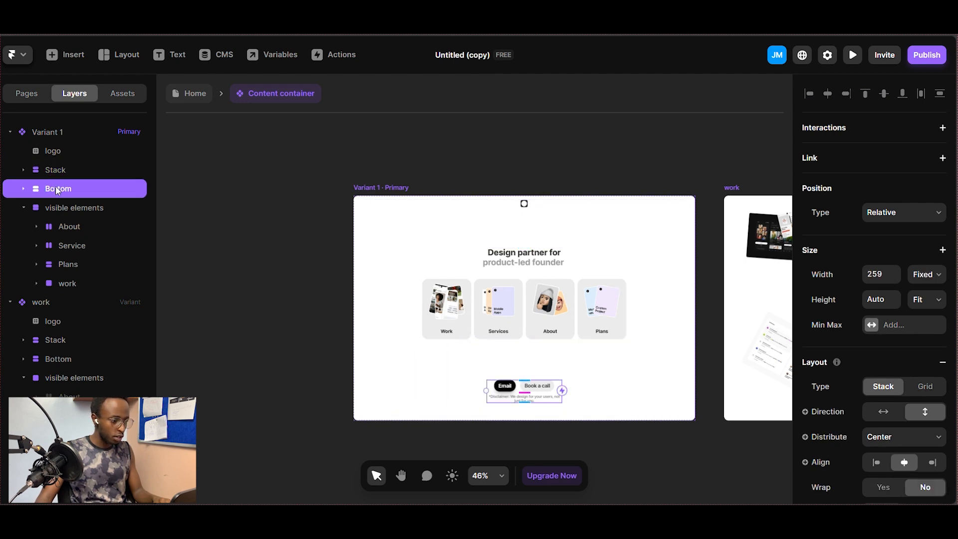
{"action": "left_click", "coordinate": [60, 171]}
{"action": "left_click", "coordinate": [23, 170]}
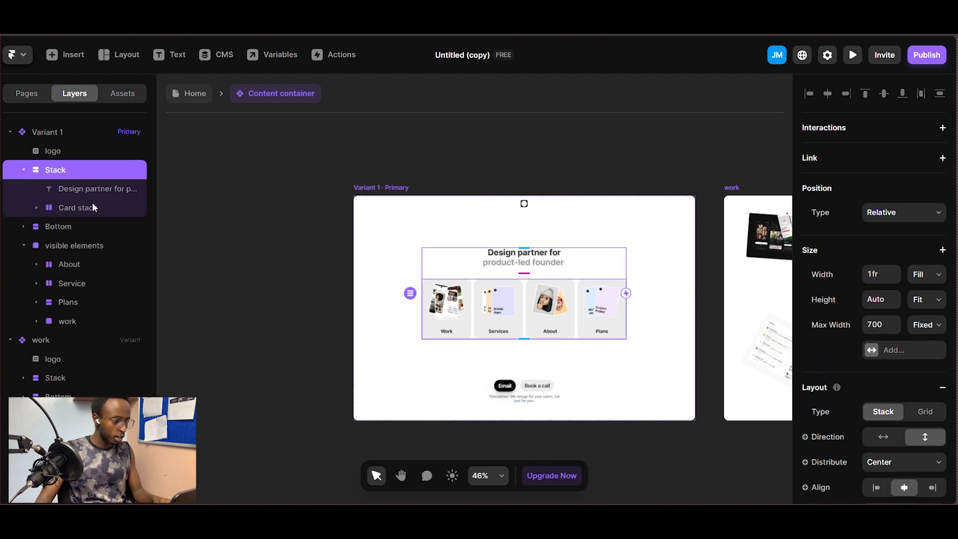
{"action": "left_click", "coordinate": [82, 211]}
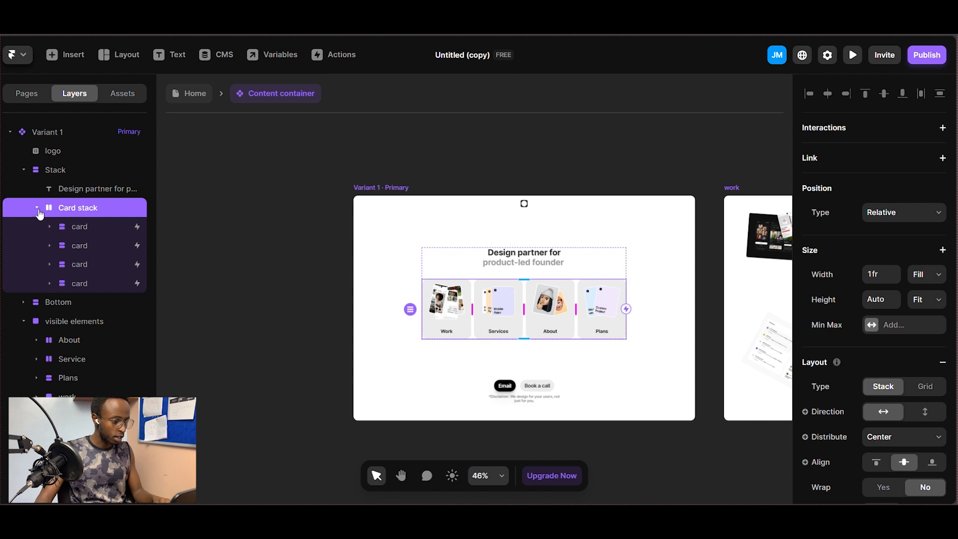
{"action": "left_click", "coordinate": [101, 227]}
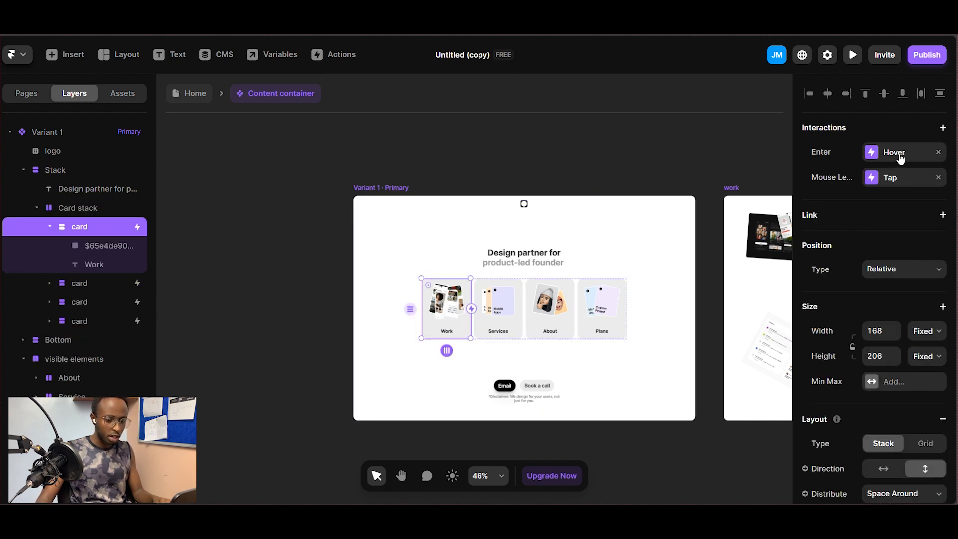
Step: Remove the Hover and Tap event interactions from the Work card in Variant 1
{"action": "left_click", "coordinate": [605, 149]}
{"action": "key", "text": "h"}
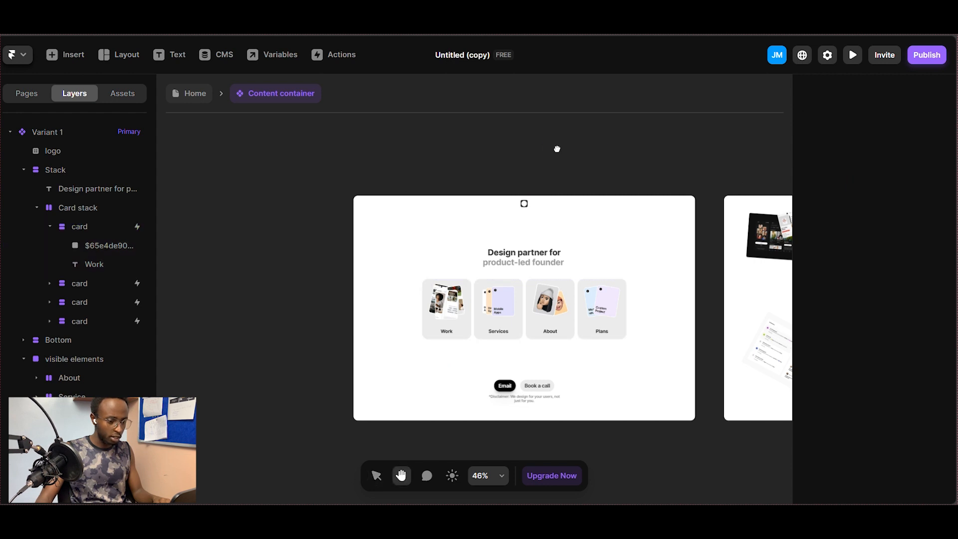
{"action": "left_click_drag", "start_coordinate": [556, 150], "coordinate": [442, 111]}
{"action": "key", "text": "v"}
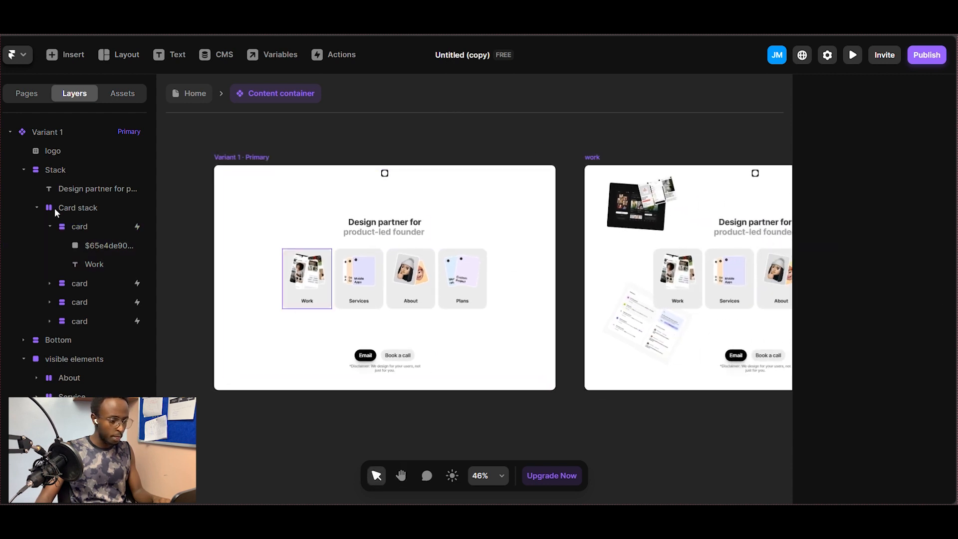
{"action": "left_click", "coordinate": [107, 226]}
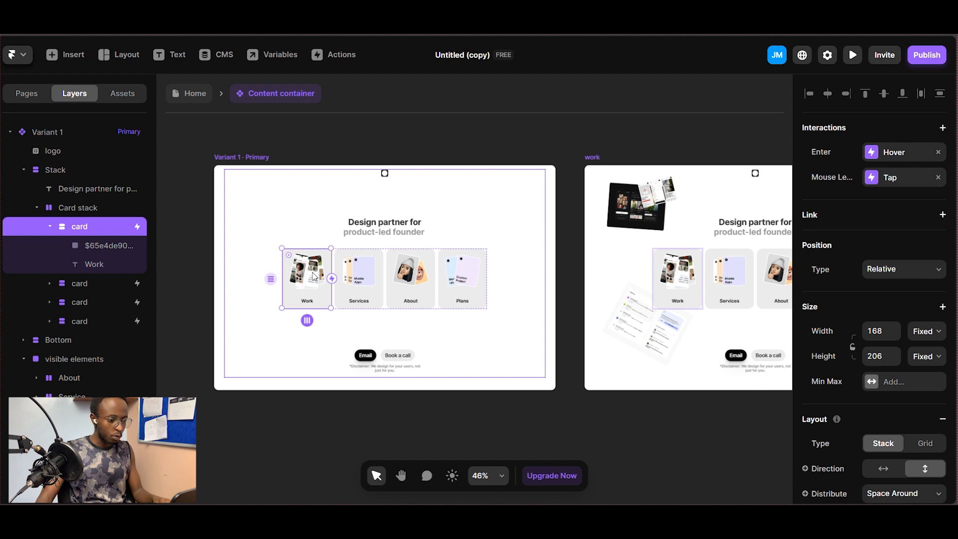
{"action": "left_click", "coordinate": [938, 153]}
{"action": "left_click", "coordinate": [938, 152]}
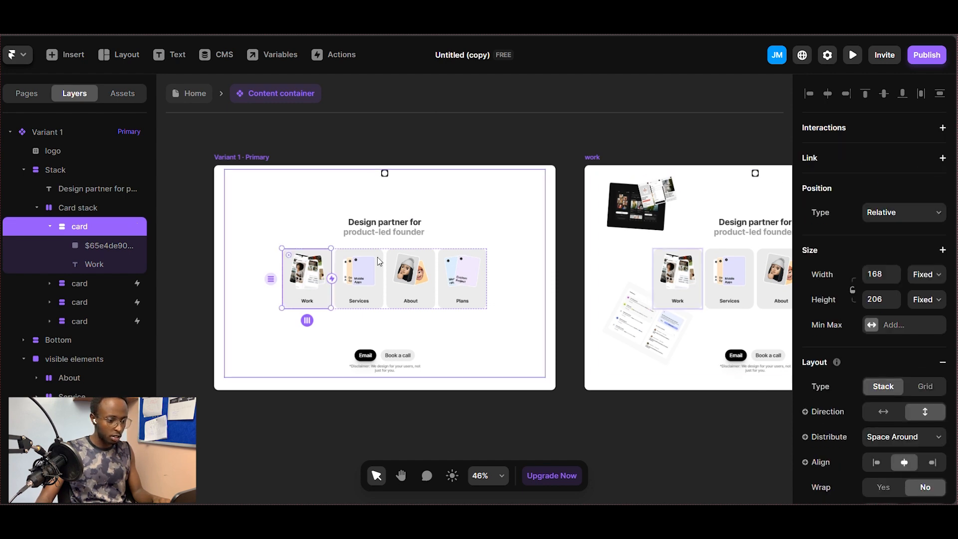
Step: Remove the enter and mouse leave event interactions from the Services, About and Plans cards in Variant 1
{"action": "left_click", "coordinate": [77, 283]}
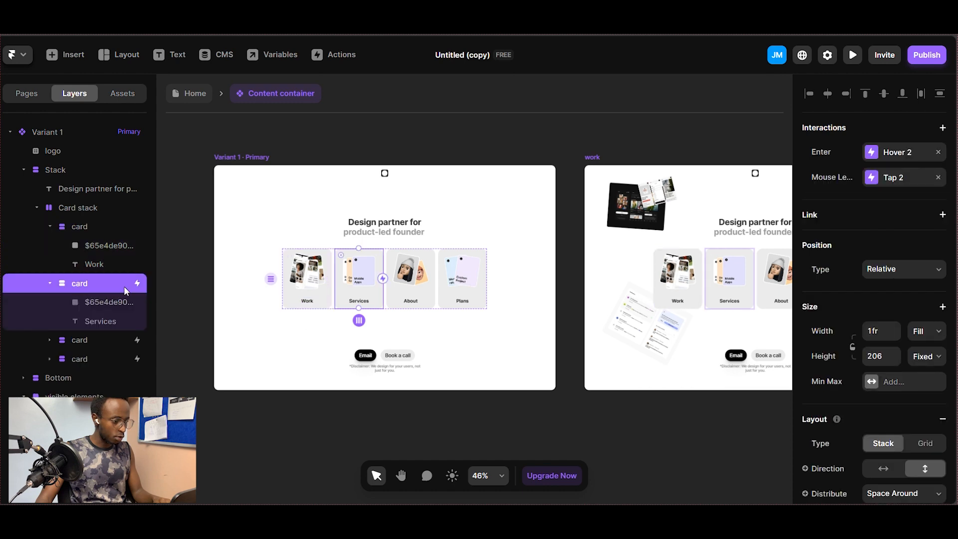
{"action": "left_click", "coordinate": [938, 150]}
{"action": "left_click", "coordinate": [938, 152]}
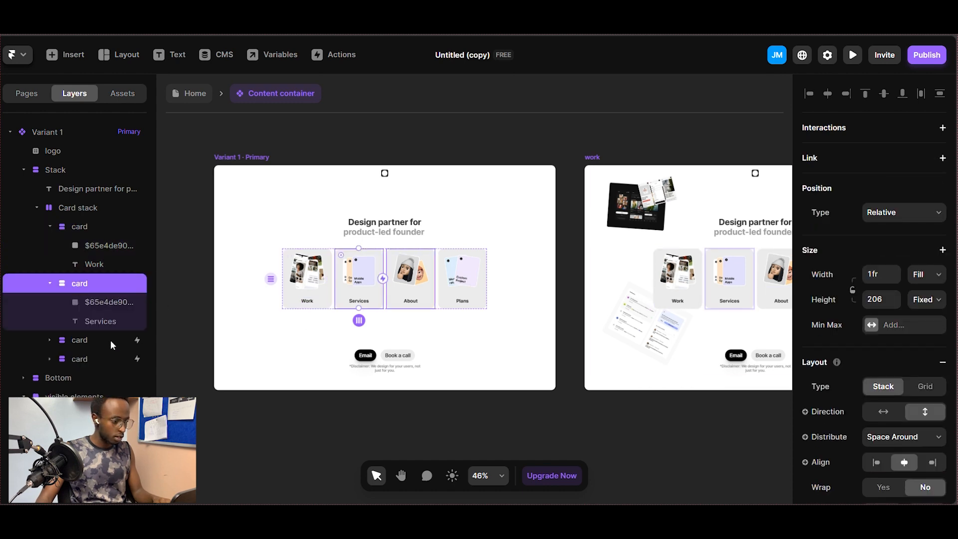
{"action": "left_click", "coordinate": [130, 340]}
{"action": "left_click", "coordinate": [938, 152]}
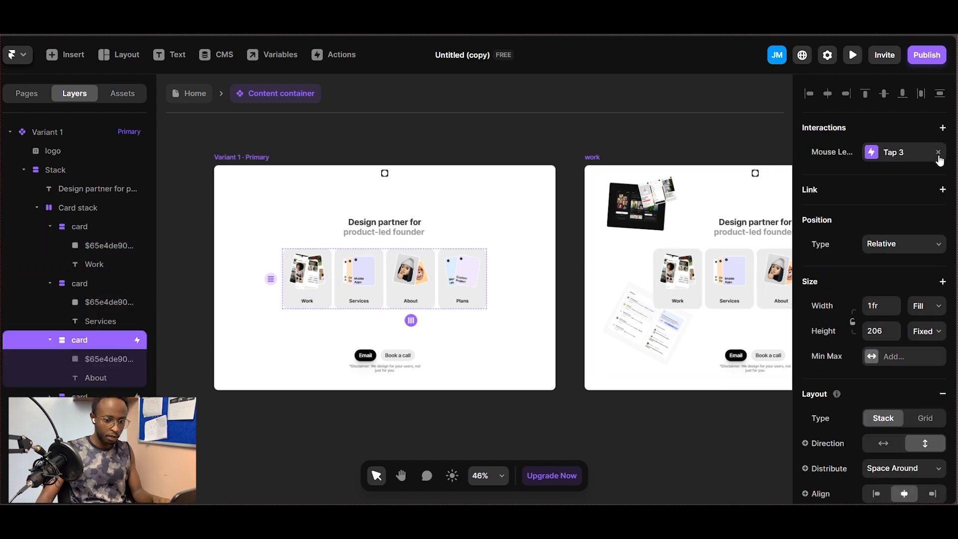
{"action": "left_click", "coordinate": [938, 152]}
{"action": "left_click", "coordinate": [462, 277]}
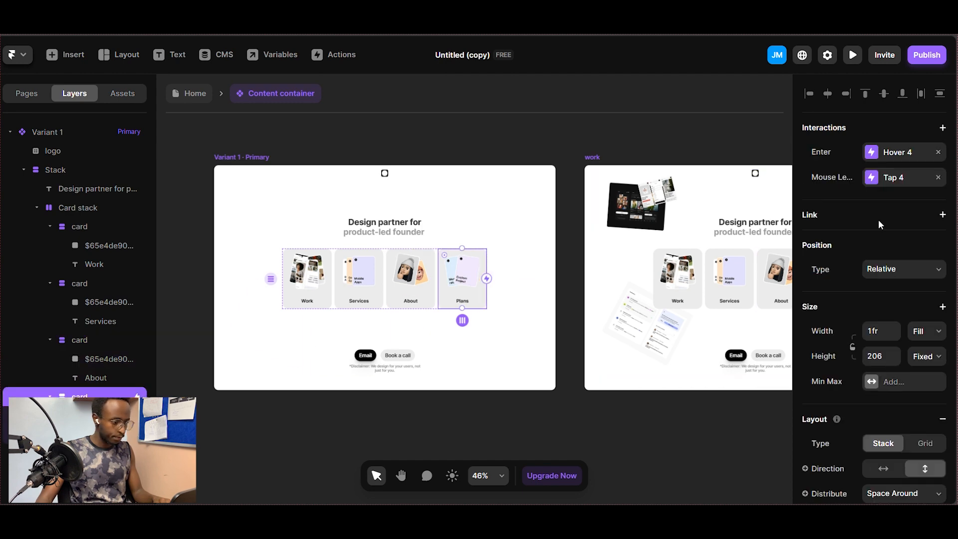
{"action": "left_click", "coordinate": [938, 152]}
{"action": "left_click", "coordinate": [938, 152]}
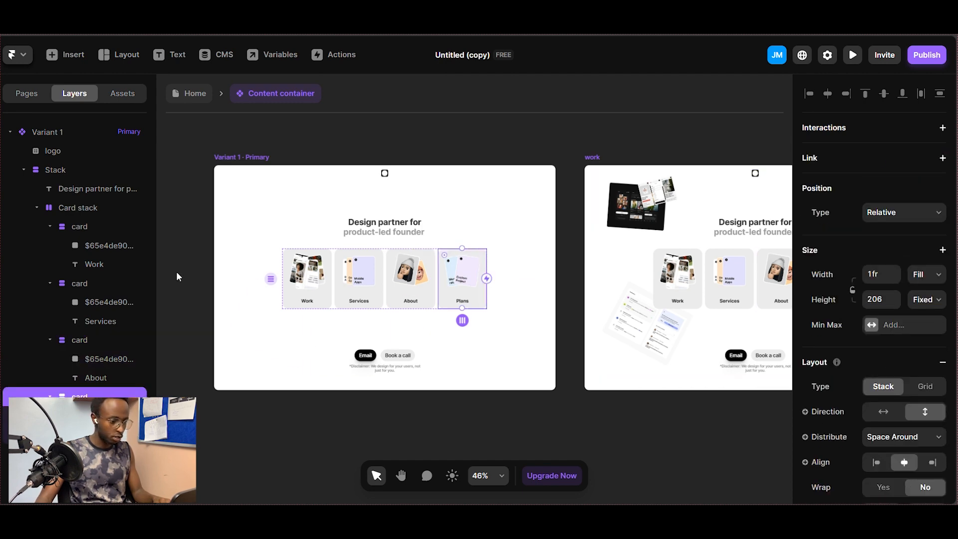
Step: Preview the primary variant with its cards cleared of interactions, and return to the canvas
{"action": "left_click", "coordinate": [78, 232]}
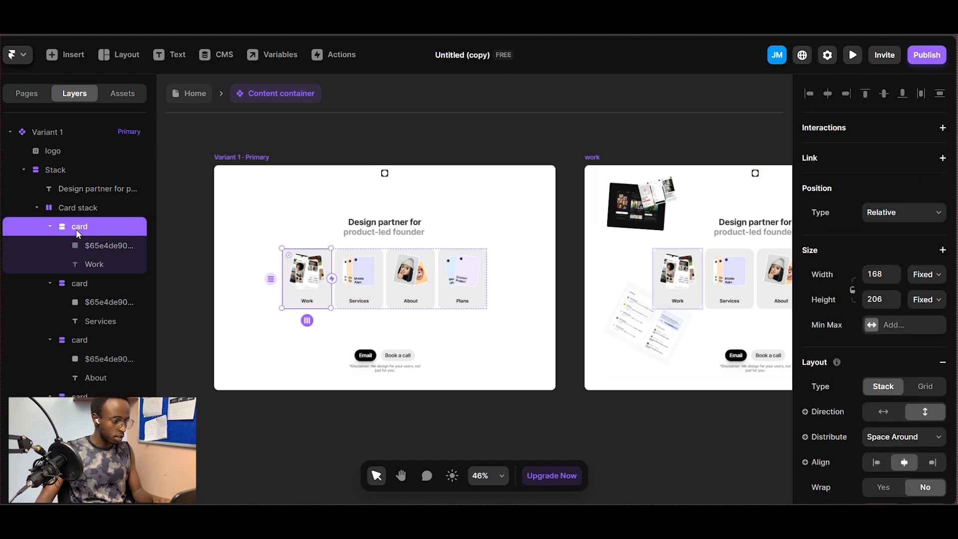
{"action": "left_click", "coordinate": [243, 157]}
{"action": "key", "text": "ctrl+p"}
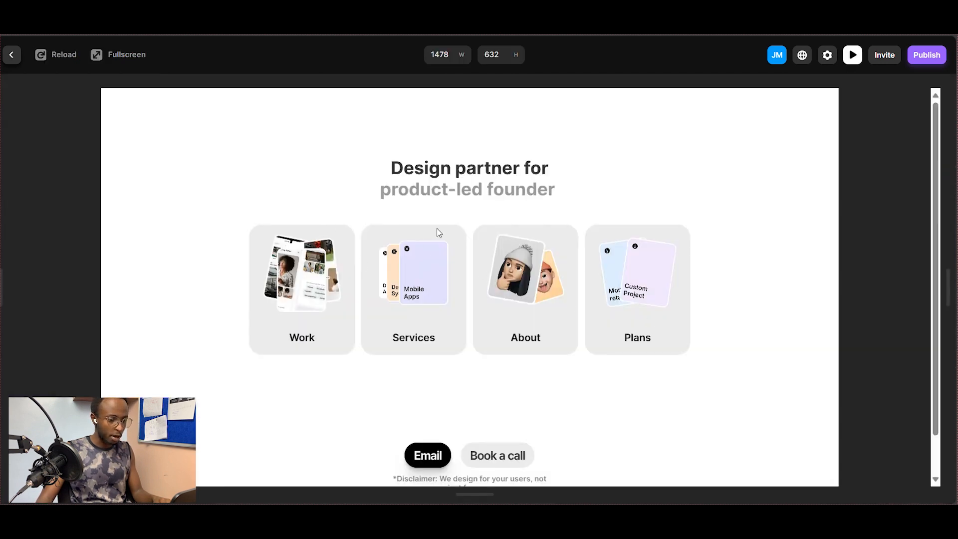
{"action": "scroll", "coordinate": [436, 229], "scroll_direction": "down", "scroll_amount": 1}
{"action": "scroll", "coordinate": [438, 226], "scroll_direction": "up", "scroll_amount": 1}
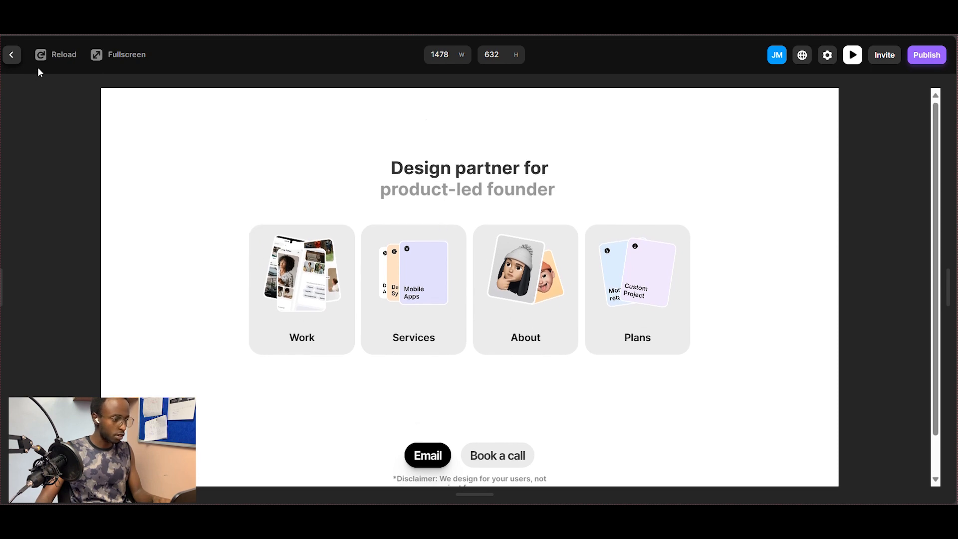
{"action": "left_click", "coordinate": [11, 54]}
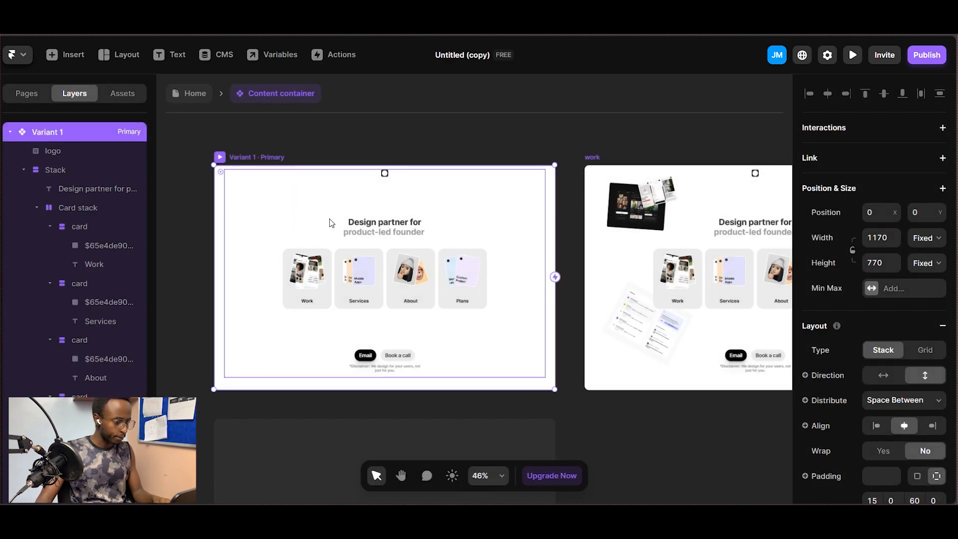
Step: Connect the Work card in Variant 1 to the work variant with a Mouse Enter interaction
{"action": "left_click", "coordinate": [78, 226]}
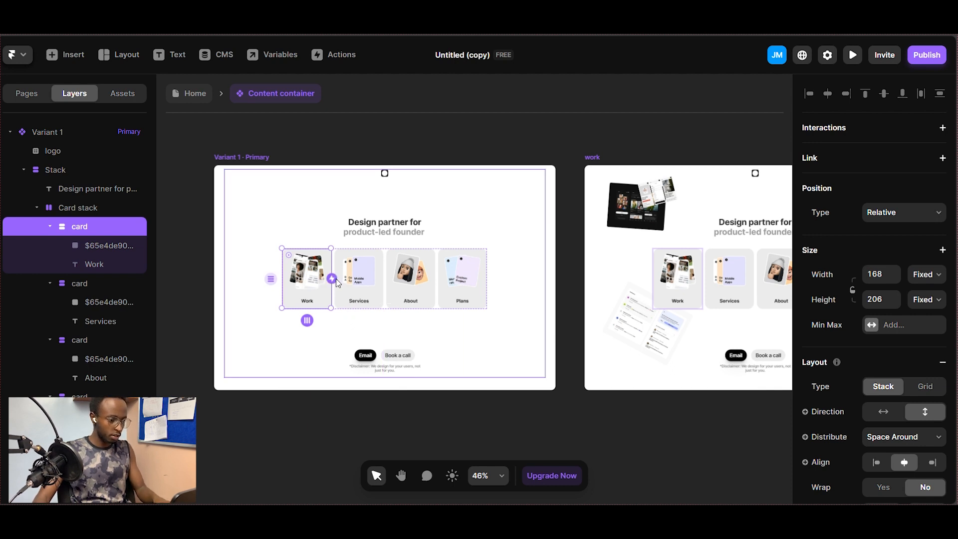
{"action": "left_click_drag", "start_coordinate": [335, 283], "coordinate": [336, 283]}
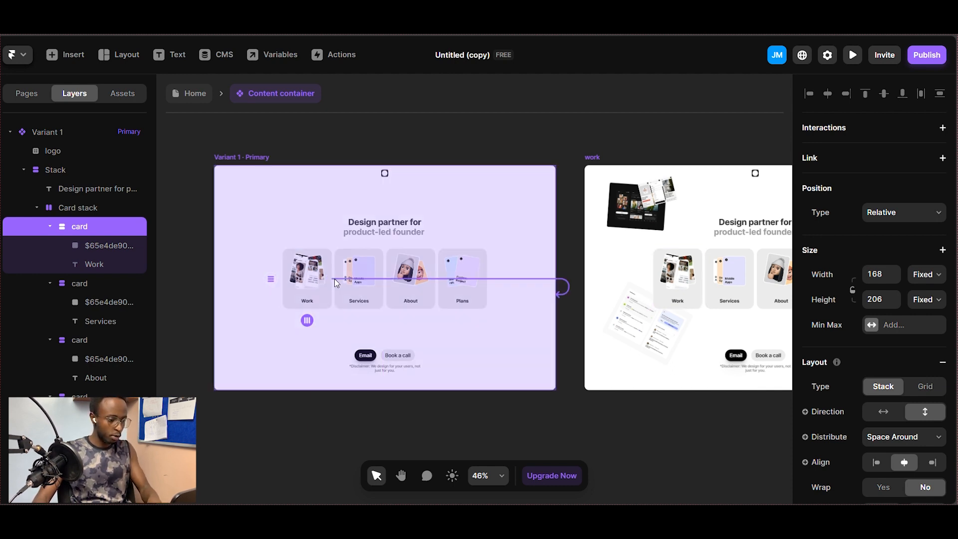
{"action": "left_click_drag", "start_coordinate": [546, 193], "coordinate": [619, 188]}
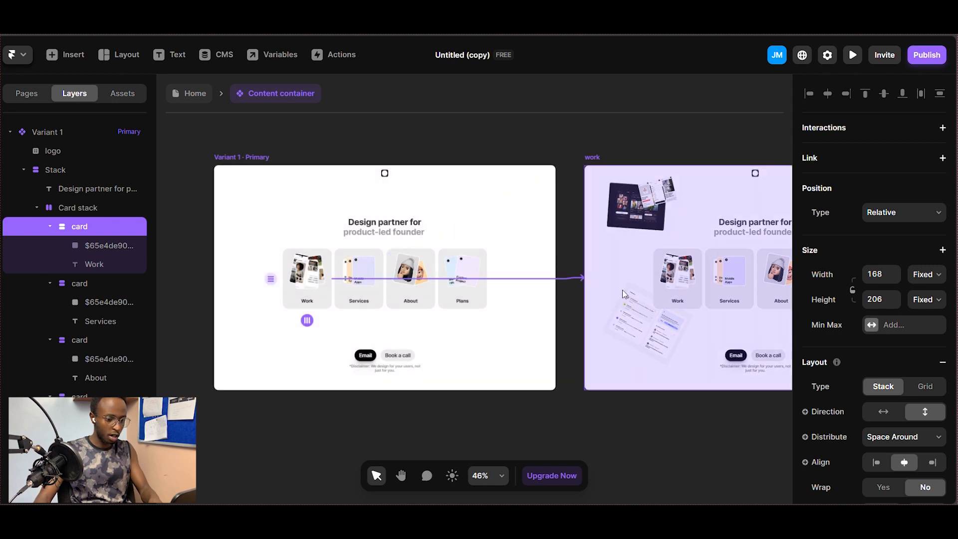
{"action": "left_click_drag", "start_coordinate": [622, 293], "coordinate": [617, 251]}
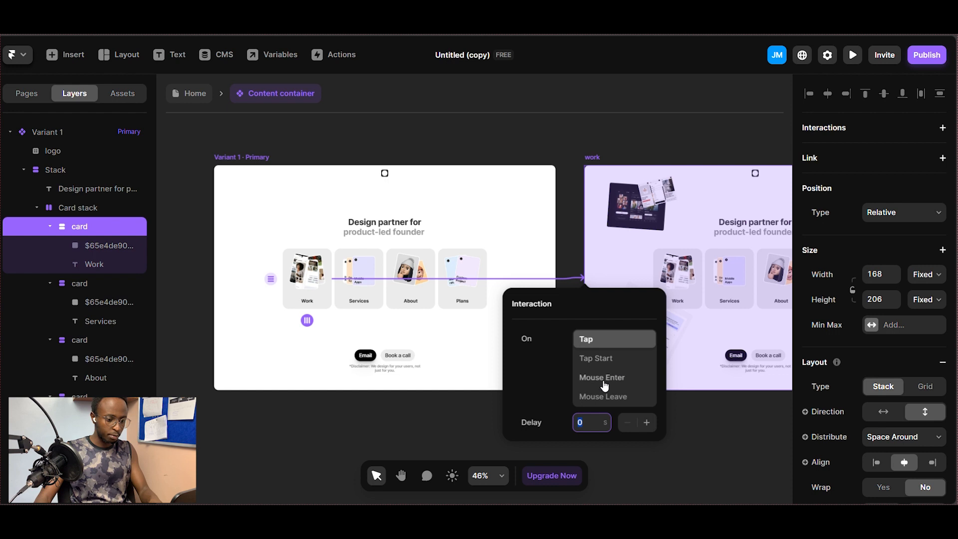
{"action": "left_click", "coordinate": [603, 384]}
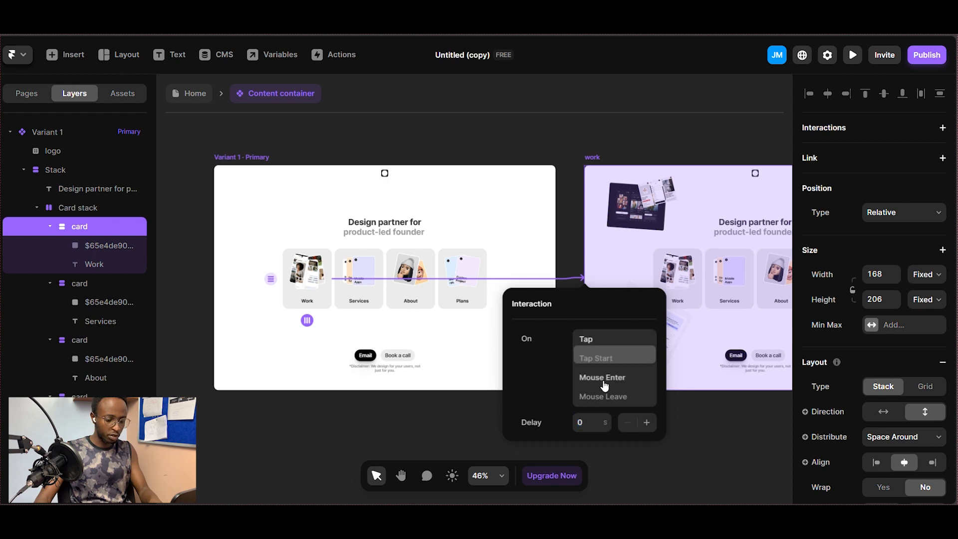
{"action": "left_click", "coordinate": [733, 443]}
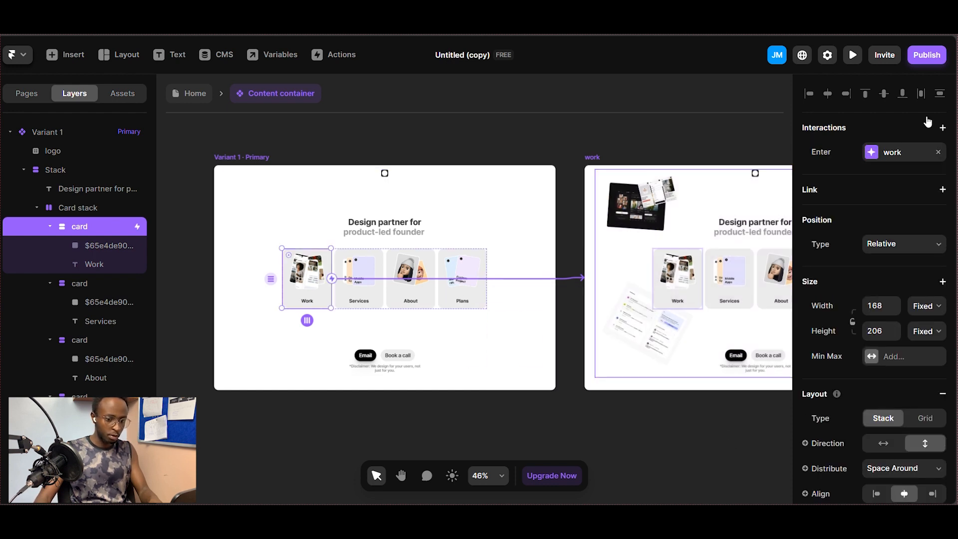
{"action": "left_click", "coordinate": [942, 129]}
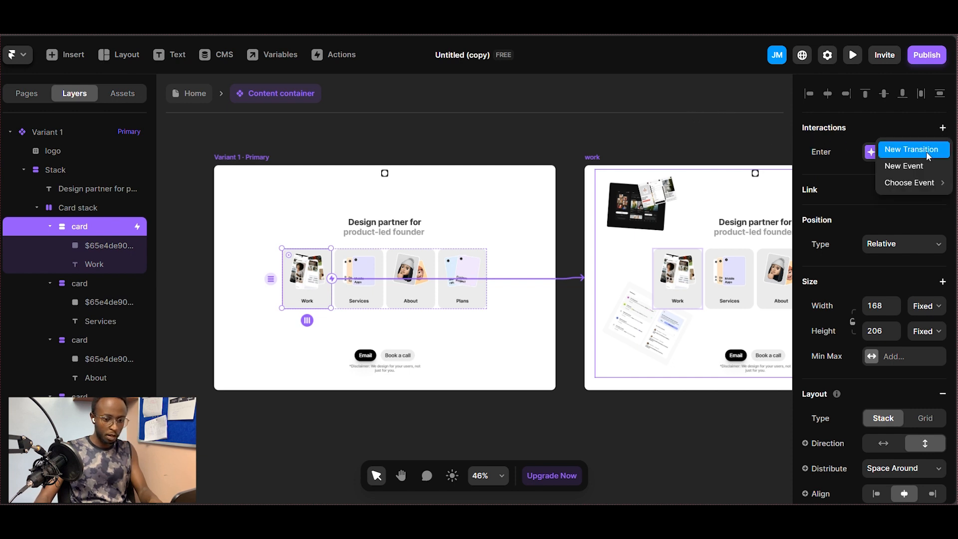
{"action": "left_click", "coordinate": [905, 164]}
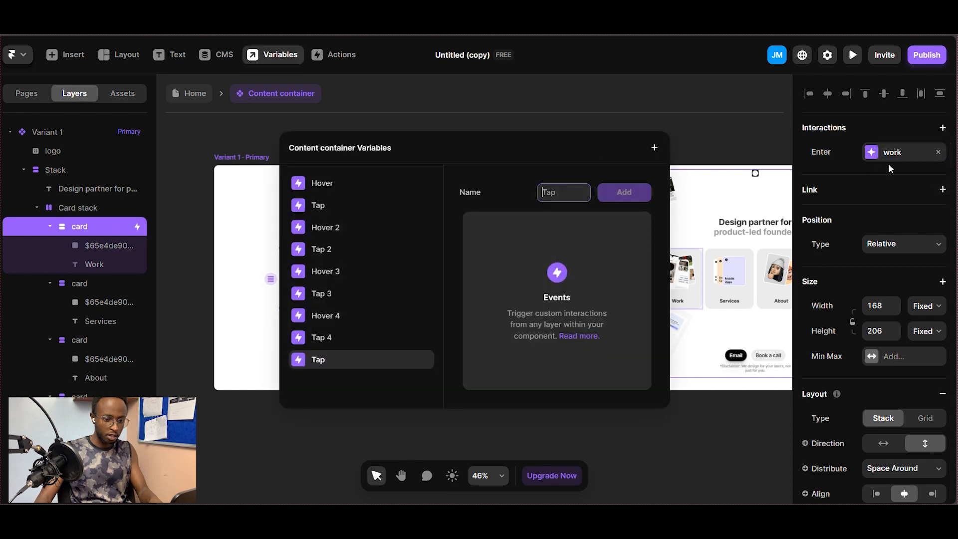
{"action": "left_click", "coordinate": [682, 157]}
Step: Add a new transition to the Work card that sets Variant 1 on Mouse Leave
{"action": "left_click", "coordinate": [928, 152]}
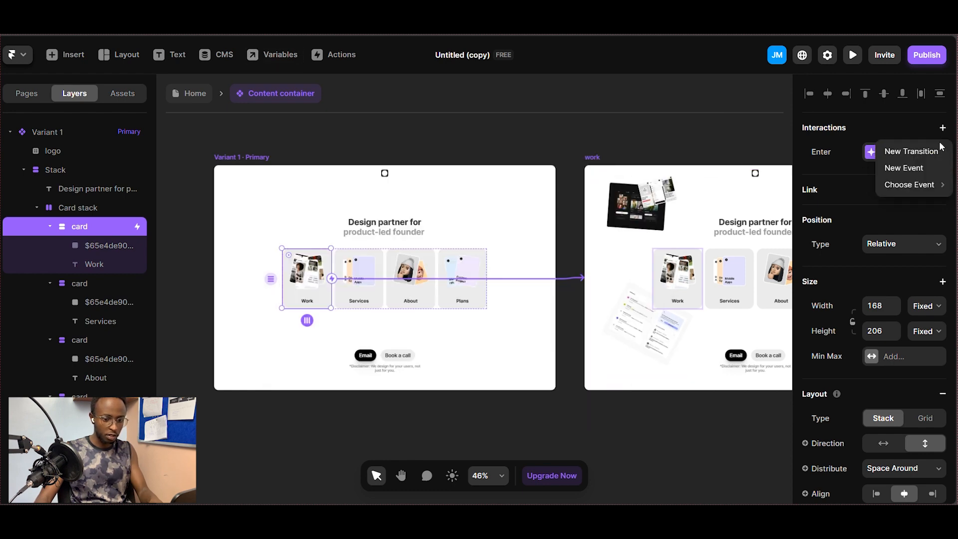
{"action": "left_click", "coordinate": [932, 158]}
{"action": "left_click", "coordinate": [726, 226]}
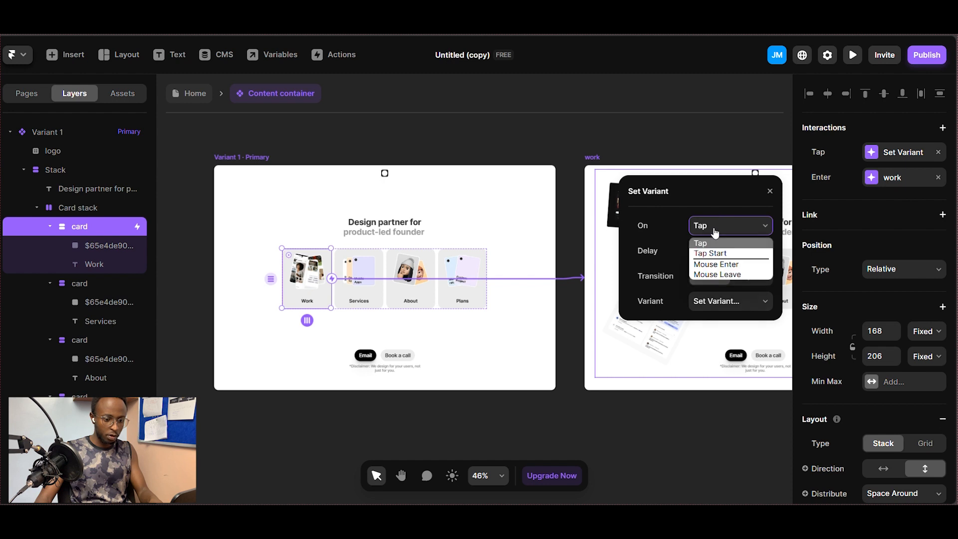
{"action": "left_click", "coordinate": [722, 274]}
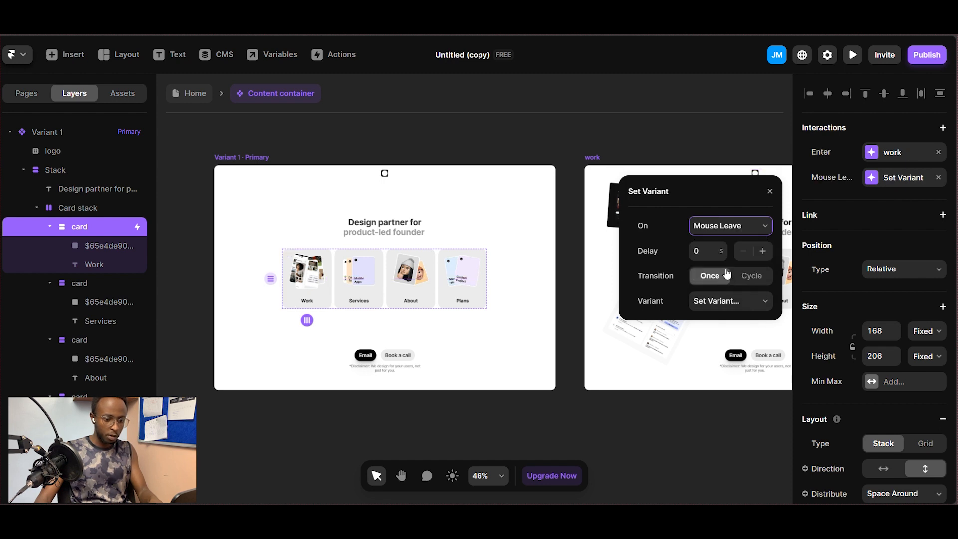
{"action": "left_click", "coordinate": [727, 303]}
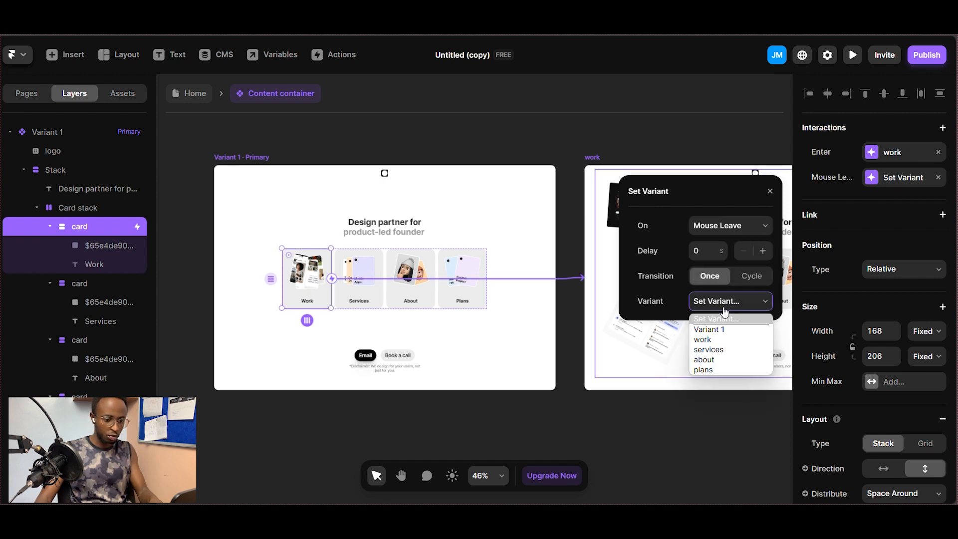
{"action": "left_click", "coordinate": [708, 329]}
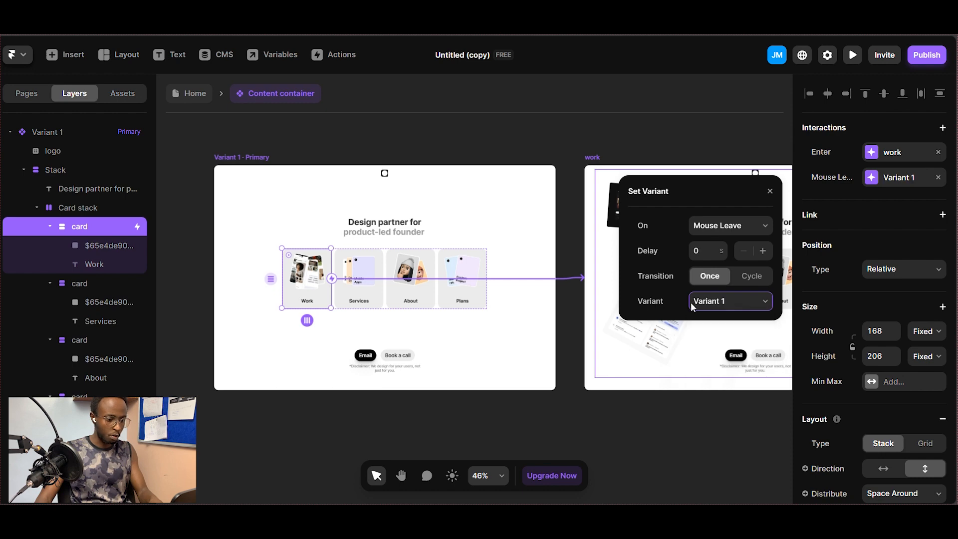
{"action": "left_click", "coordinate": [574, 129]}
Step: Preview Variant 1 to test the Work card's mouse enter and leave transitions, and return to the canvas
{"action": "left_click", "coordinate": [218, 158]}
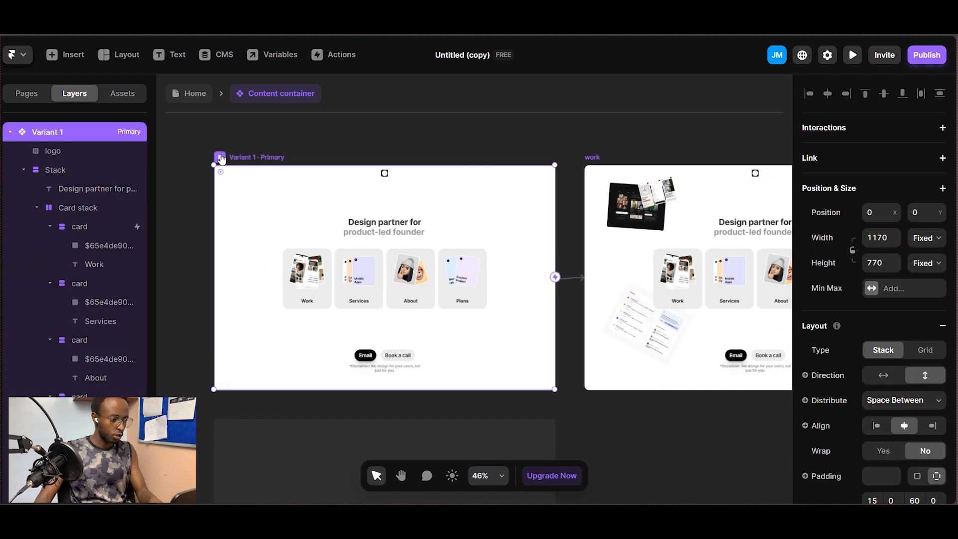
{"action": "left_click", "coordinate": [217, 157]}
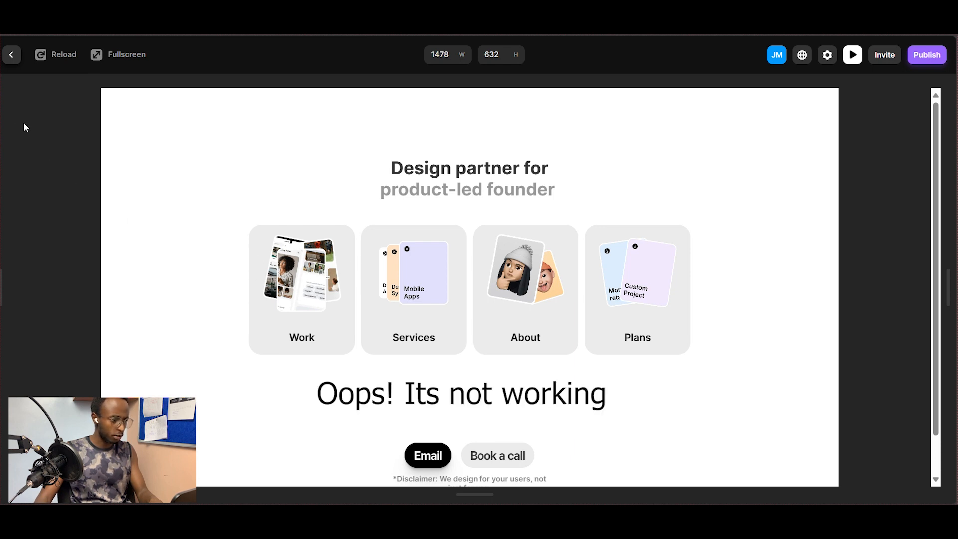
{"action": "left_click", "coordinate": [11, 55]}
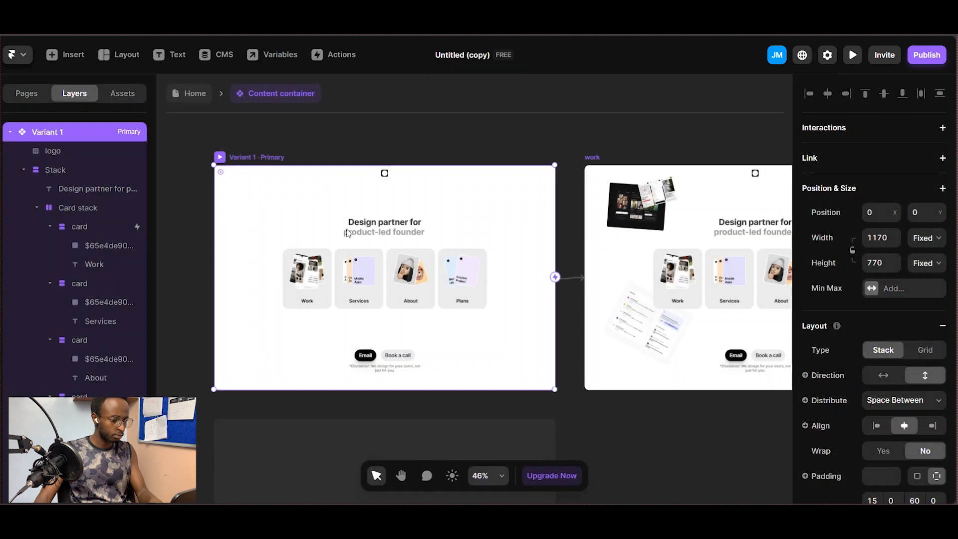
Step: Inspect the style settings of the visible elements layer in Variant 1, including its opacity and Z Index
{"action": "left_click", "coordinate": [299, 220]}
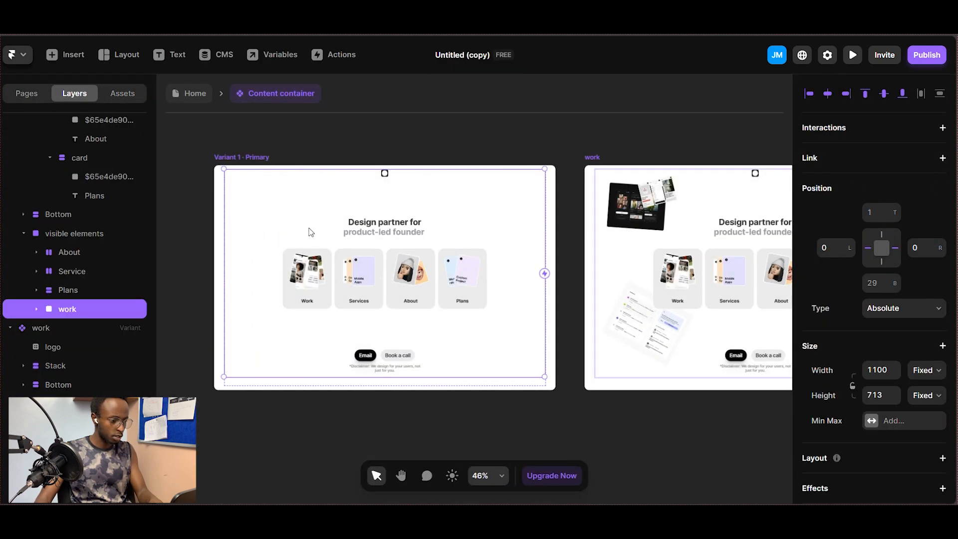
{"action": "left_click", "coordinate": [81, 232]}
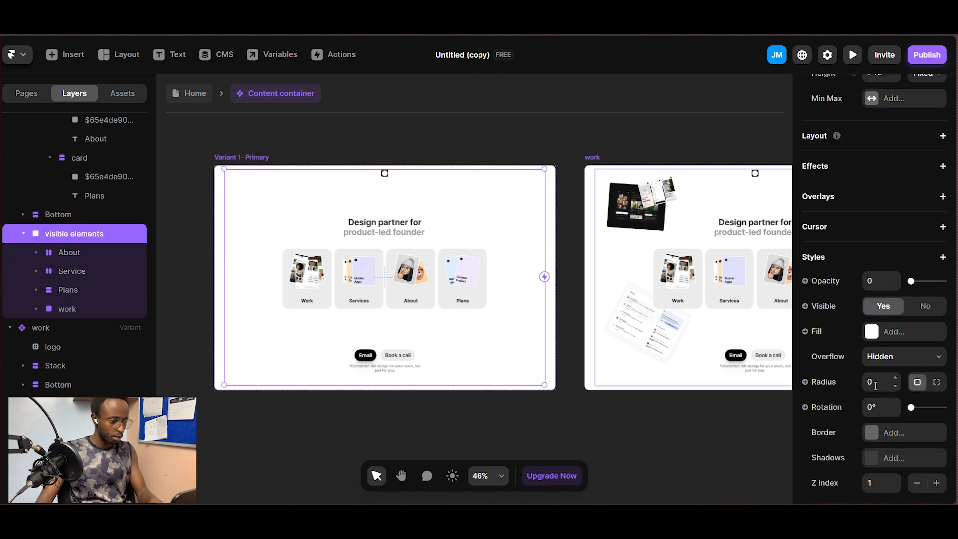
{"action": "scroll", "coordinate": [878, 399], "scroll_direction": "down", "scroll_amount": 2}
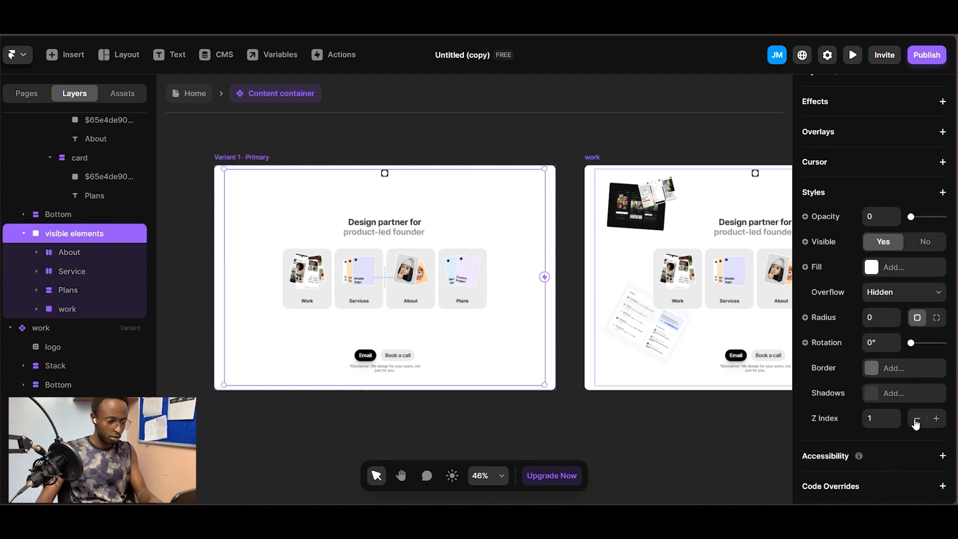
Step: Preview Variant 1 to test the Work card's hover behaviour, and return to the canvas
{"action": "left_click", "coordinate": [220, 157]}
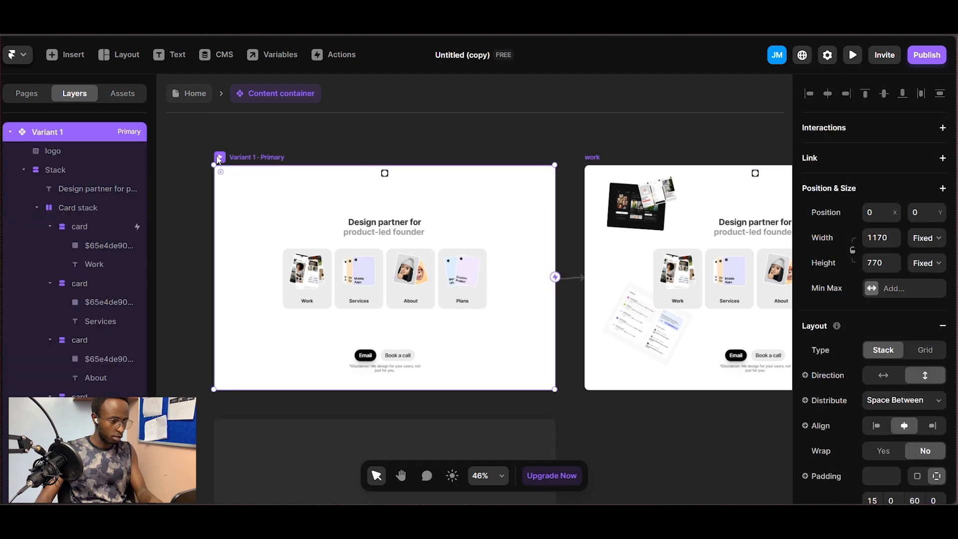
{"action": "left_click", "coordinate": [852, 55]}
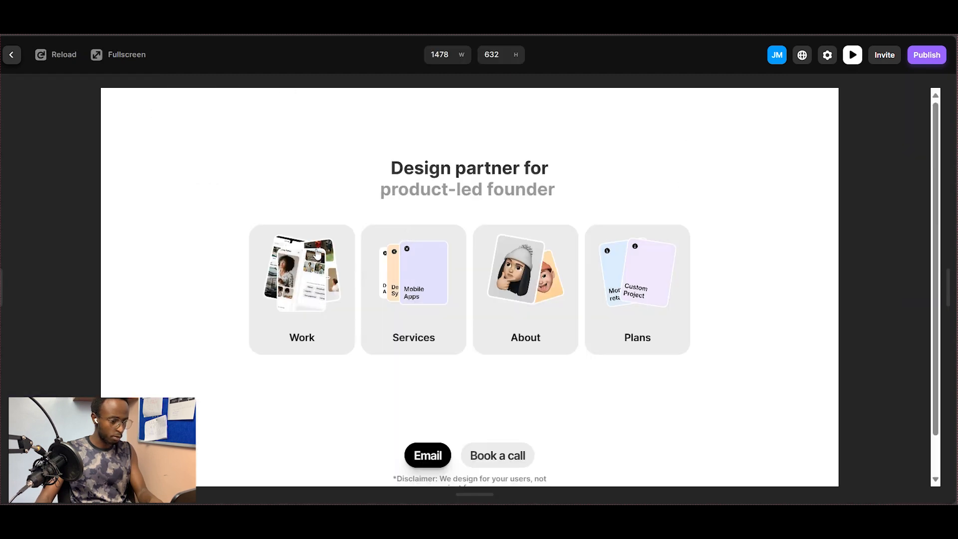
{"action": "mouse_move", "coordinate": [317, 311]}
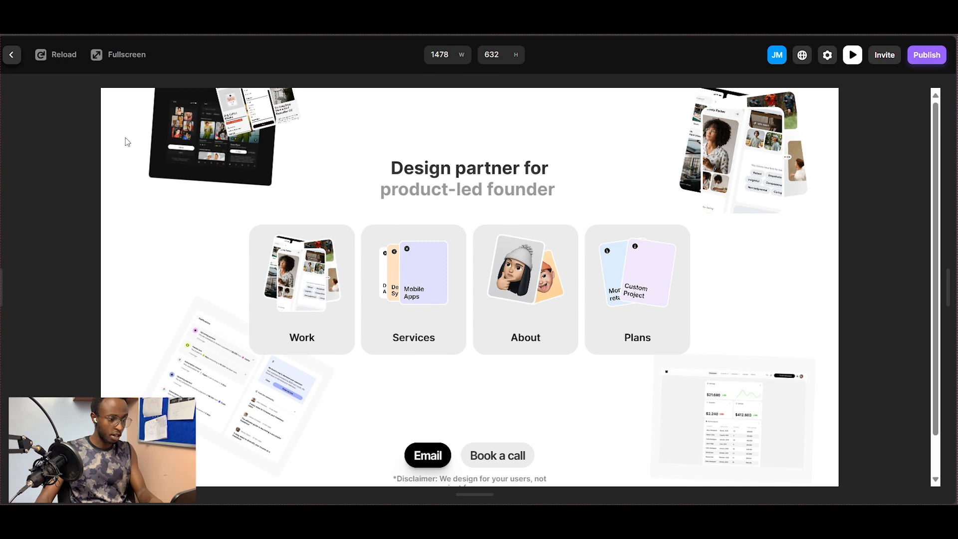
{"action": "left_click", "coordinate": [11, 54]}
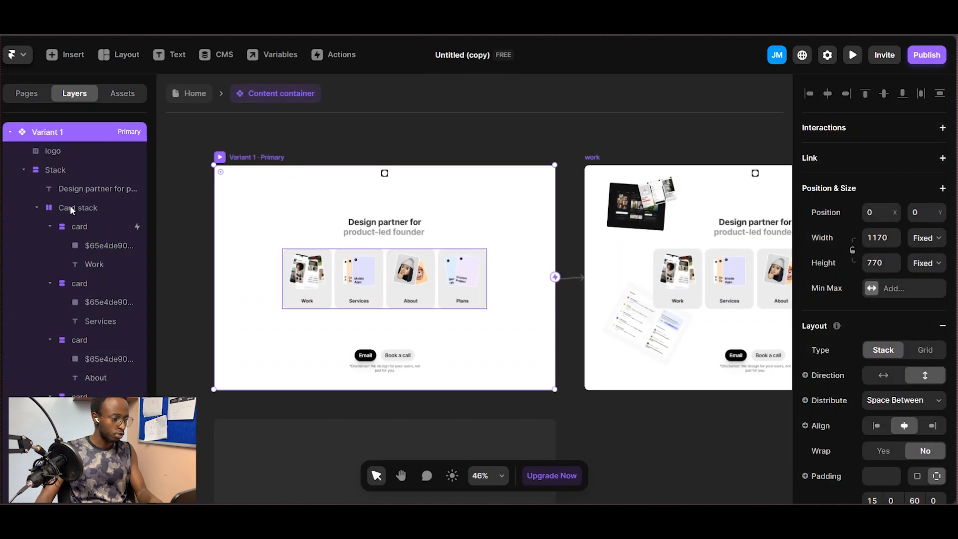
Step: Preview Variant 1 again, view the card transitions in full screen, and return to the canvas
{"action": "left_click", "coordinate": [223, 157]}
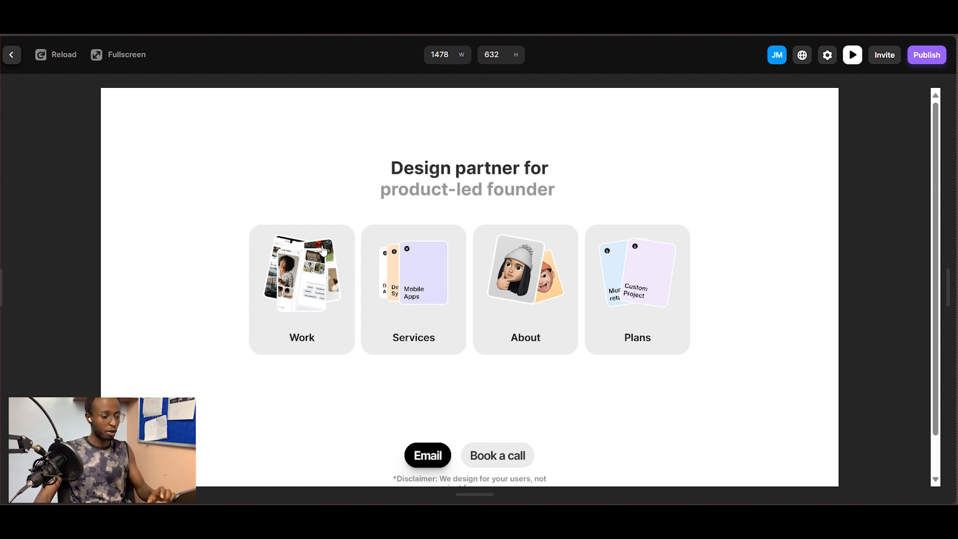
{"action": "mouse_move", "coordinate": [319, 299]}
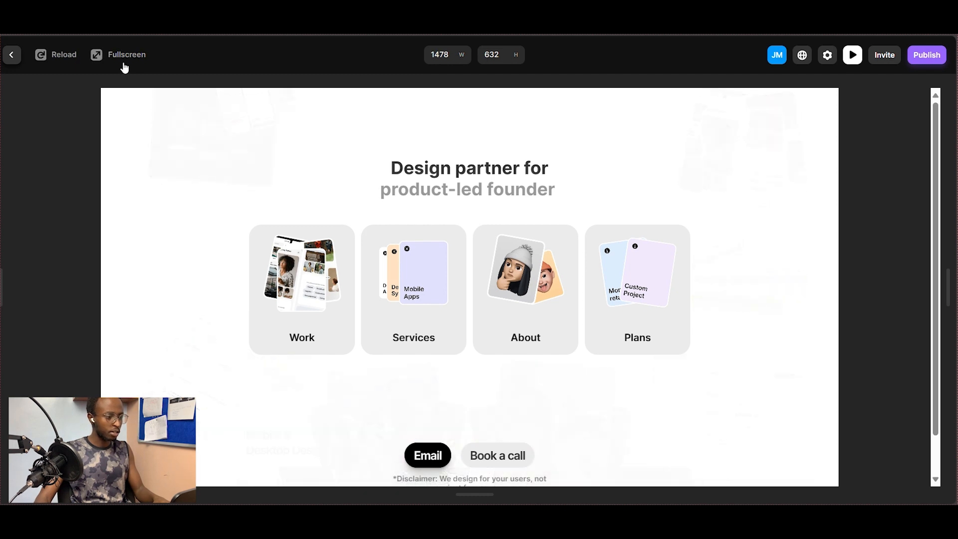
{"action": "left_click", "coordinate": [126, 56]}
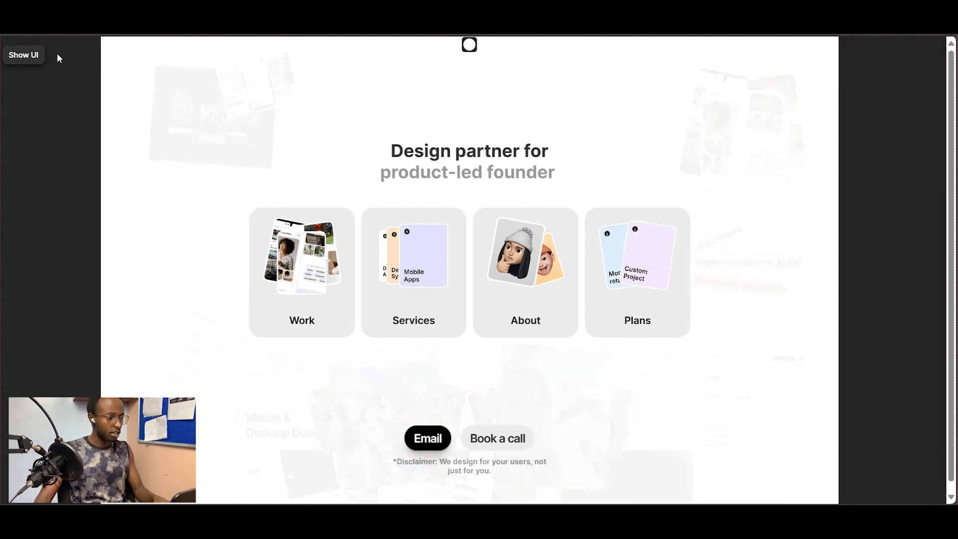
{"action": "left_click", "coordinate": [30, 55]}
{"action": "left_click", "coordinate": [12, 54]}
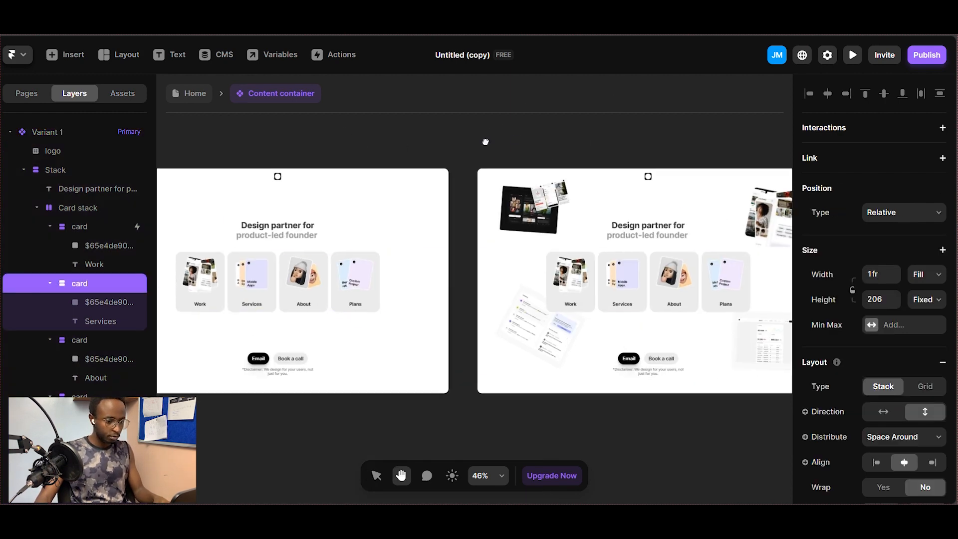
Step: Connect the Services card in Variant 1 to the services variant with a Mouse Enter interaction, and remove its extra Tap interaction
{"action": "left_click", "coordinate": [359, 279]}
{"action": "scroll", "coordinate": [489, 150], "scroll_direction": "right", "scroll_amount": 3}
{"action": "left_click_drag", "start_coordinate": [553, 189], "coordinate": [638, 146]}
{"action": "scroll", "coordinate": [247, 181], "scroll_direction": "down", "scroll_amount": 5}
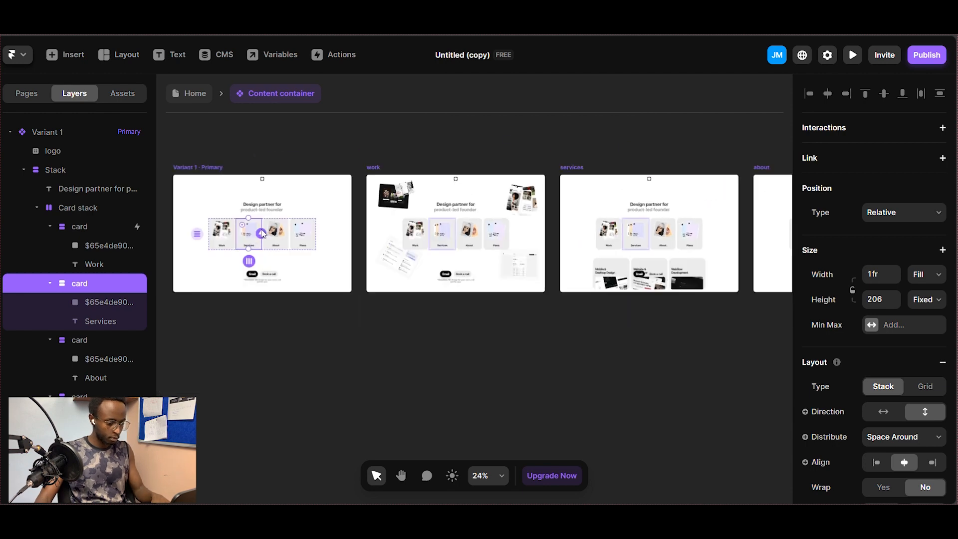
{"action": "left_click_drag", "start_coordinate": [261, 233], "coordinate": [599, 232]}
{"action": "left_click", "coordinate": [579, 293]}
{"action": "left_click", "coordinate": [579, 333]}
{"action": "left_click", "coordinate": [942, 128]}
{"action": "left_click", "coordinate": [905, 147]}
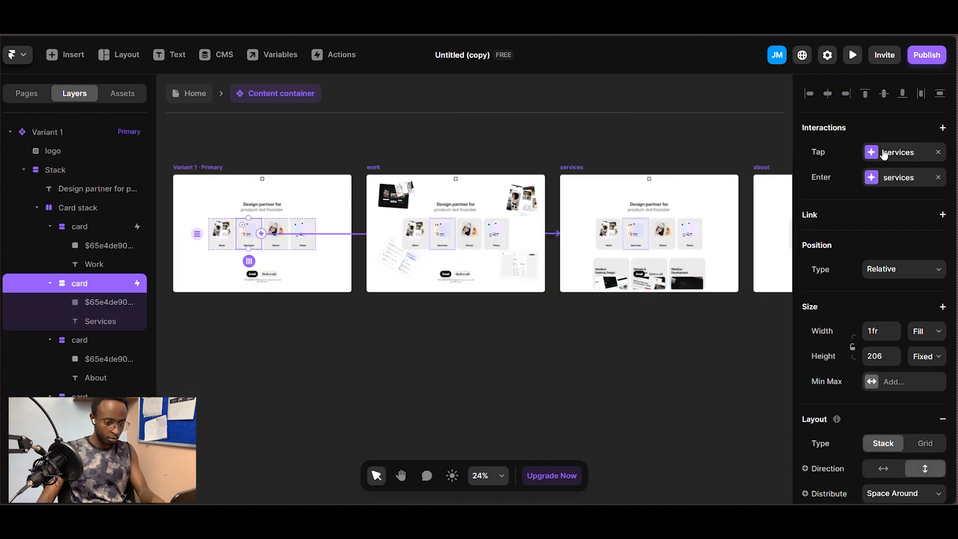
{"action": "left_click", "coordinate": [936, 152]}
Step: Add a new transition to the Services card's interactions
{"action": "left_click", "coordinate": [943, 127]}
{"action": "left_click", "coordinate": [911, 163]}
{"action": "key", "text": "Escape"}
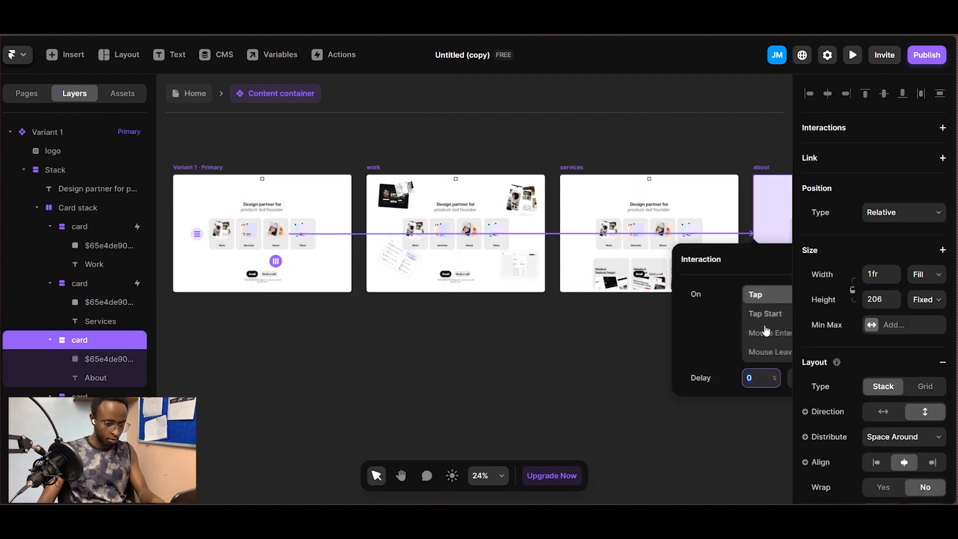
Step: Connect the About card to the about variant on Mouse Enter, and set it to Variant 1 on Mouse Leave
{"action": "left_click", "coordinate": [766, 332]}
{"action": "scroll", "coordinate": [574, 217], "scroll_direction": "right", "scroll_amount": 4}
{"action": "left_click", "coordinate": [905, 152]}
{"action": "left_click", "coordinate": [942, 128]}
{"action": "left_click", "coordinate": [911, 163]}
{"action": "left_click", "coordinate": [729, 262]}
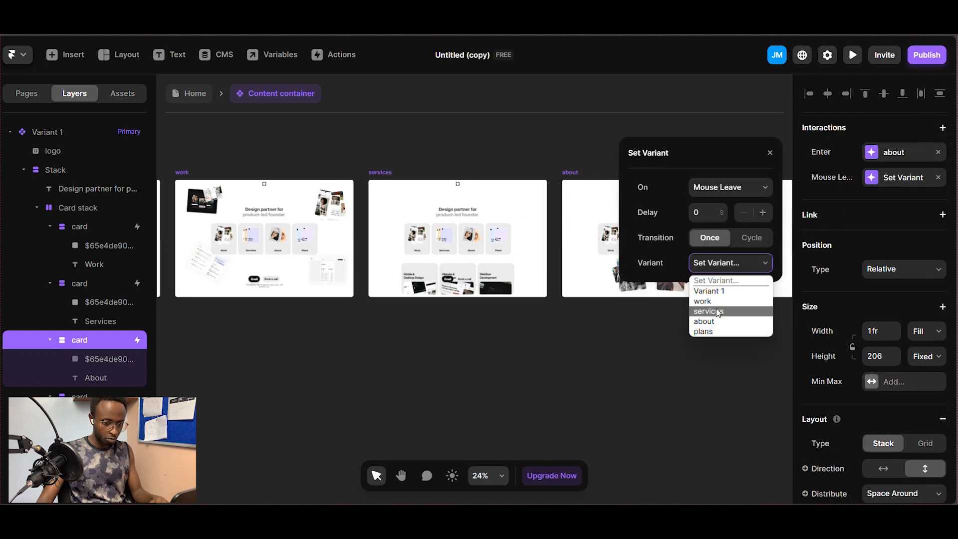
{"action": "left_click", "coordinate": [711, 291]}
Step: Connect the Plans card to the plans variant on Mouse Enter, and set it to Variant 1 on Mouse Leave
{"action": "scroll", "coordinate": [566, 137], "scroll_direction": "down", "scroll_amount": 4}
{"action": "left_click", "coordinate": [328, 188]}
{"action": "left_click_drag", "start_coordinate": [335, 187], "coordinate": [697, 167]}
{"action": "left_click", "coordinate": [691, 249]}
{"action": "left_click", "coordinate": [942, 128]}
{"action": "left_click", "coordinate": [912, 163]}
{"action": "left_click", "coordinate": [730, 300]}
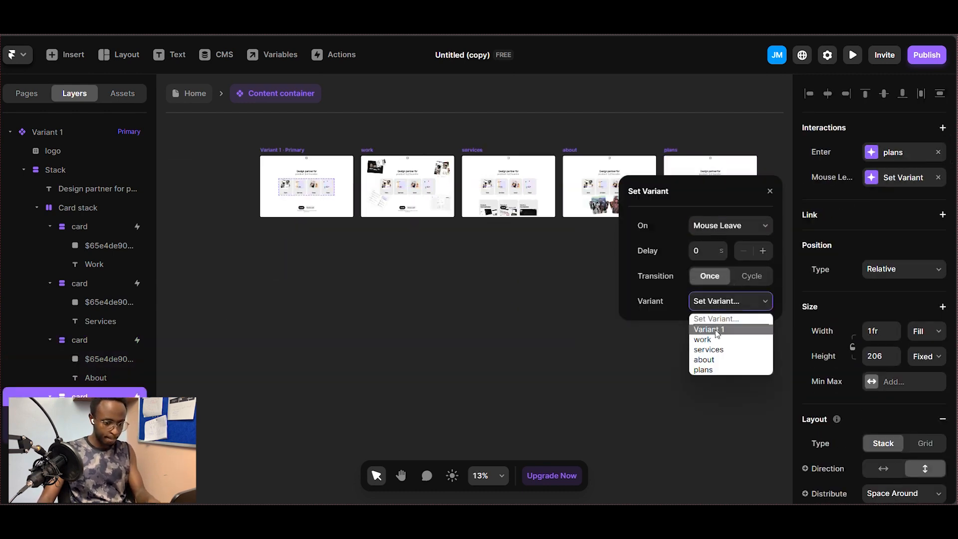
{"action": "left_click", "coordinate": [716, 330]}
Step: Preview Variant 1 to test the cards' mouse enter and leave transitions, and return to the canvas
{"action": "left_click", "coordinate": [272, 150]}
{"action": "left_click", "coordinate": [265, 152]}
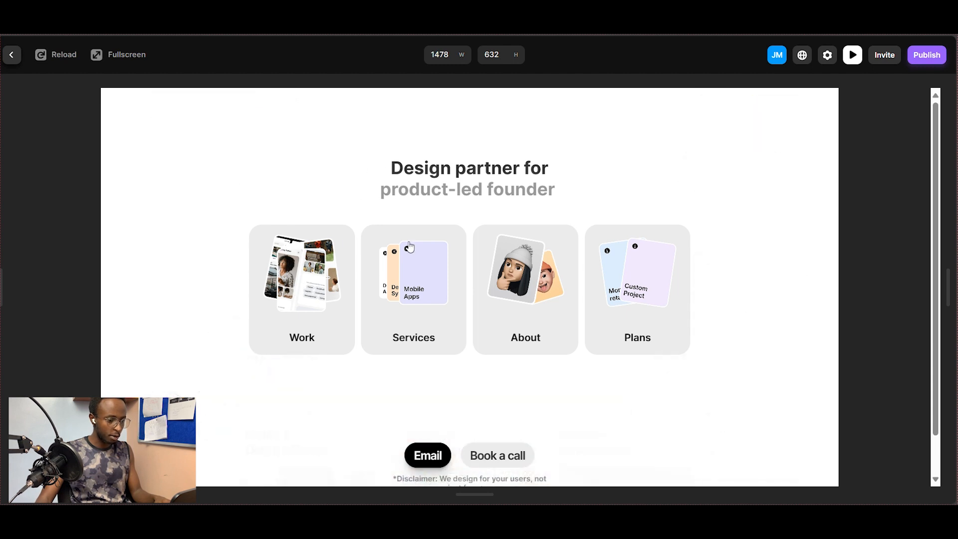
{"action": "mouse_move", "coordinate": [408, 293]}
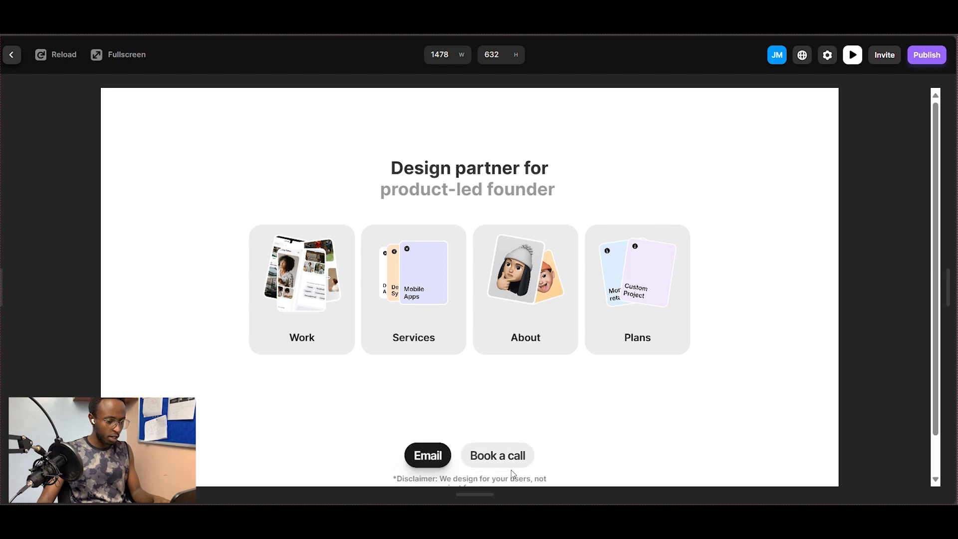
{"action": "left_click", "coordinate": [8, 55]}
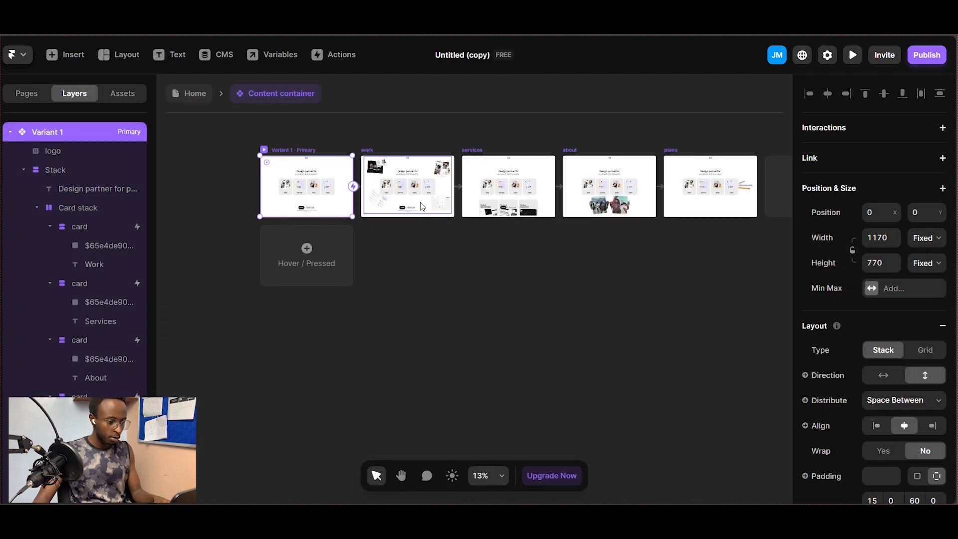
Step: Set the opacity of the Bottom stack in the services variant to 0
{"action": "left_click", "coordinate": [508, 204]}
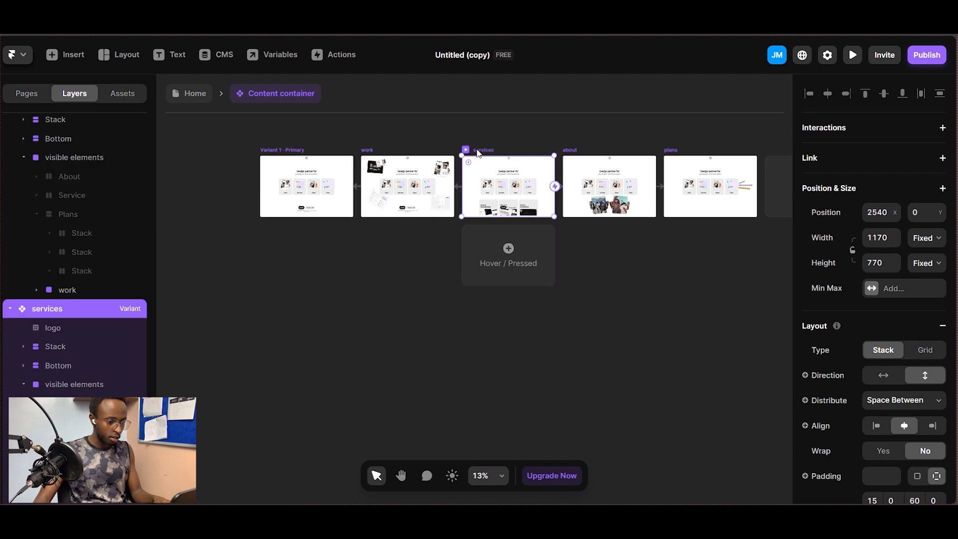
{"action": "scroll", "coordinate": [112, 346], "scroll_direction": "down", "scroll_amount": 2}
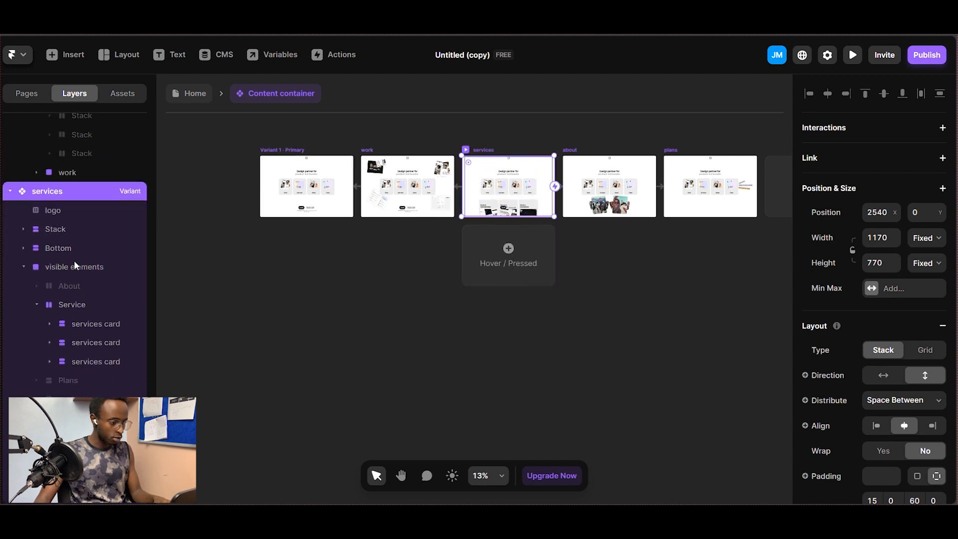
{"action": "left_click", "coordinate": [68, 249]}
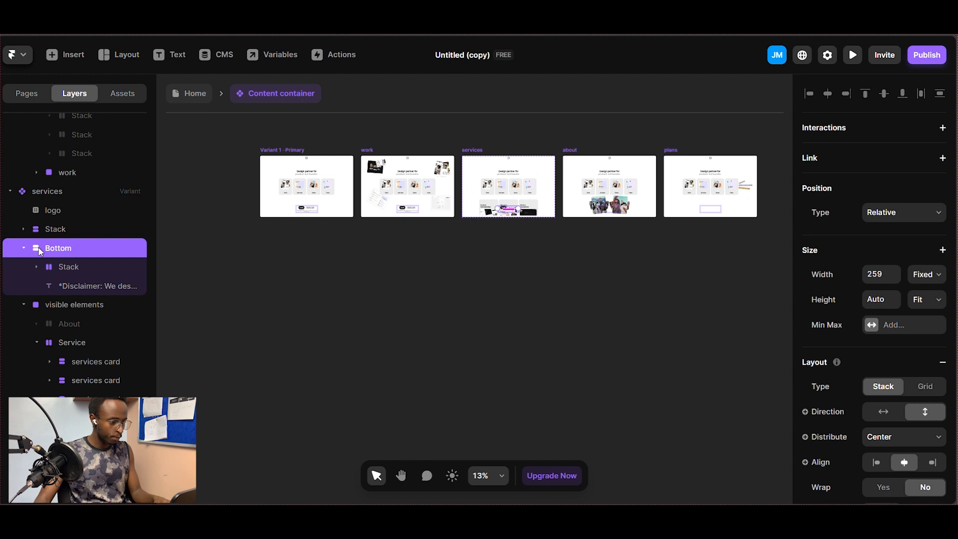
{"action": "scroll", "coordinate": [861, 419], "scroll_direction": "down", "scroll_amount": 5}
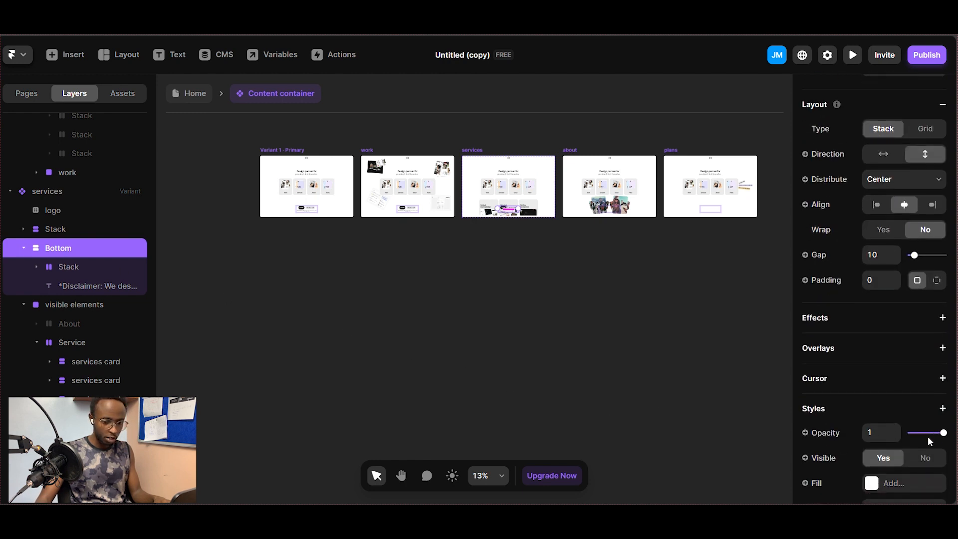
{"action": "left_click_drag", "start_coordinate": [943, 433], "coordinate": [644, 399]}
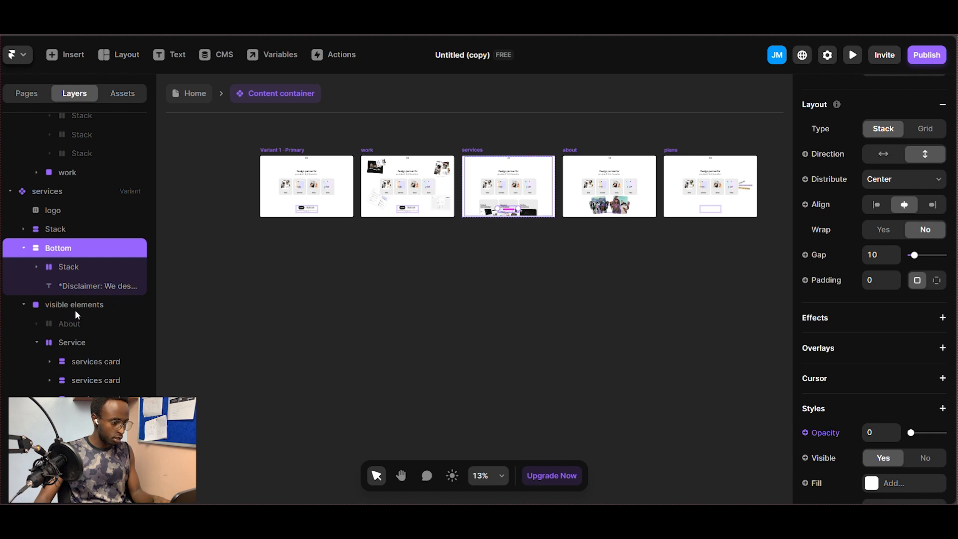
Step: Check the Bottom stack's opacity in the about variant, and set the Bottom stack's opacity to 1 in the plans variant
{"action": "left_click", "coordinate": [604, 211]}
{"action": "left_click", "coordinate": [70, 273]}
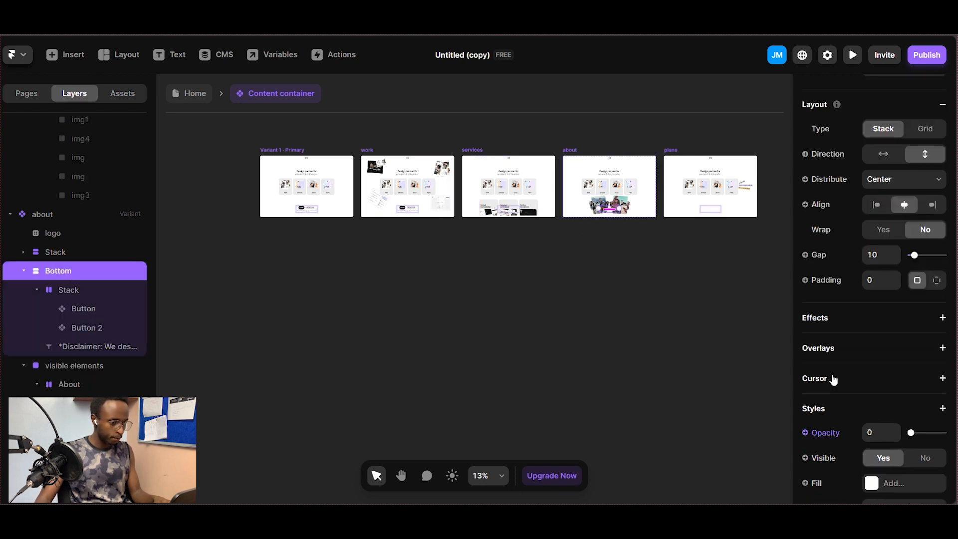
{"action": "left_click", "coordinate": [719, 214]}
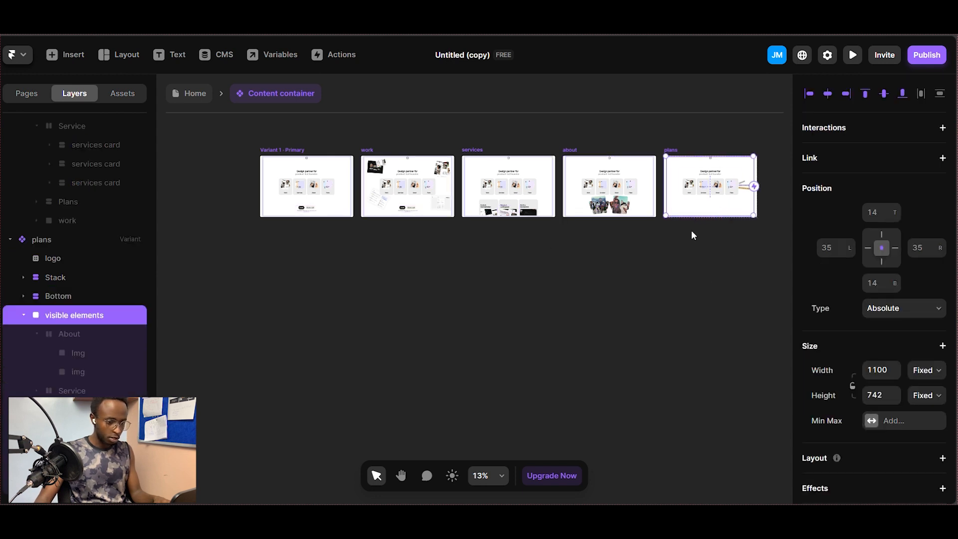
{"action": "left_click", "coordinate": [68, 295]}
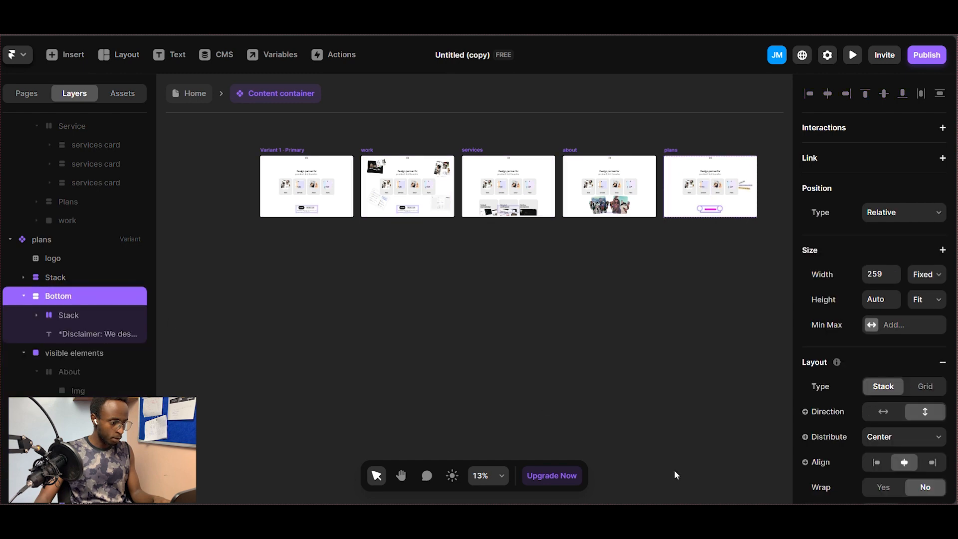
{"action": "scroll", "coordinate": [922, 439], "scroll_direction": "down", "scroll_amount": 6}
{"action": "left_click_drag", "start_coordinate": [912, 367], "coordinate": [941, 368]}
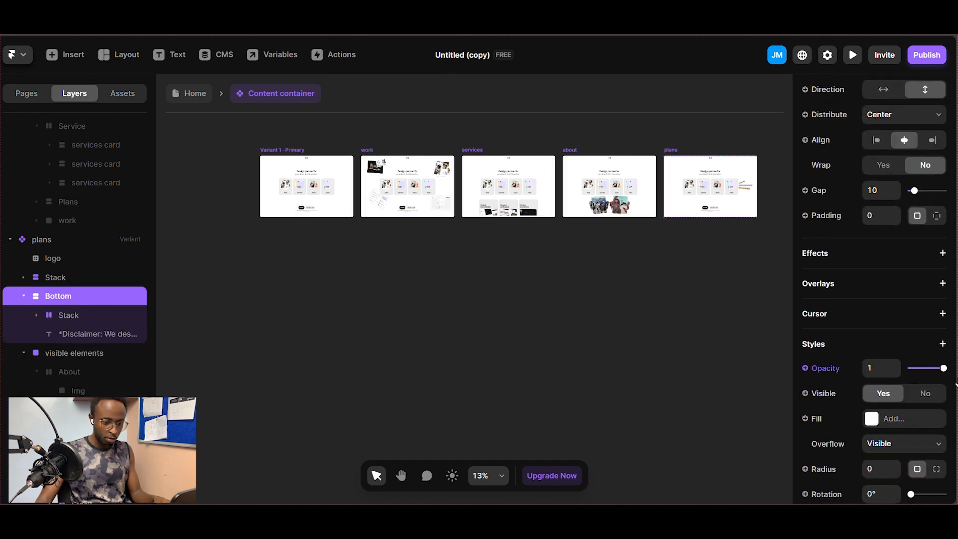
{"action": "left_click", "coordinate": [533, 272]}
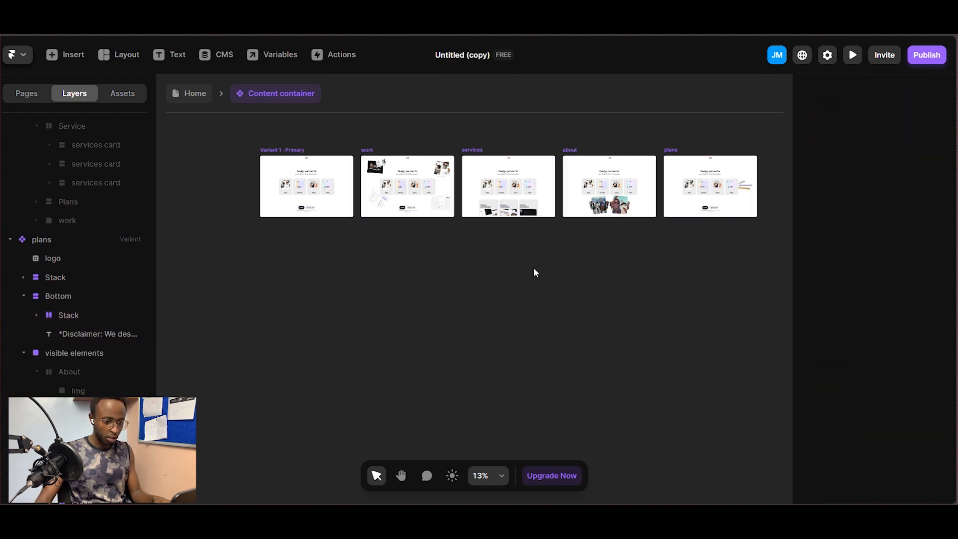
Step: Preview Variant 1 in full screen, test hovering over the Work, Services, About and Plans cards, and return to the canvas
{"action": "left_click", "coordinate": [266, 156]}
{"action": "key", "text": "ctrl+p"}
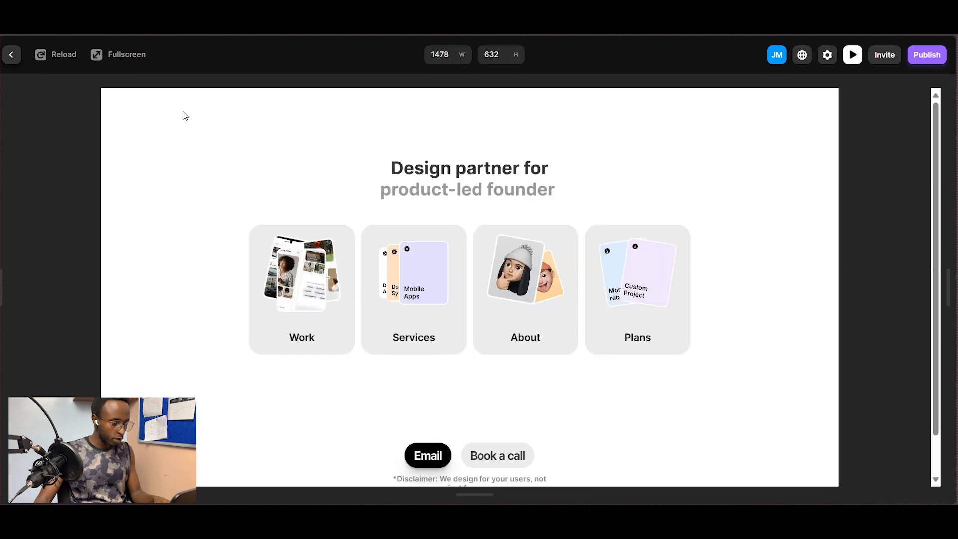
{"action": "left_click", "coordinate": [118, 55]}
{"action": "mouse_move", "coordinate": [311, 273]}
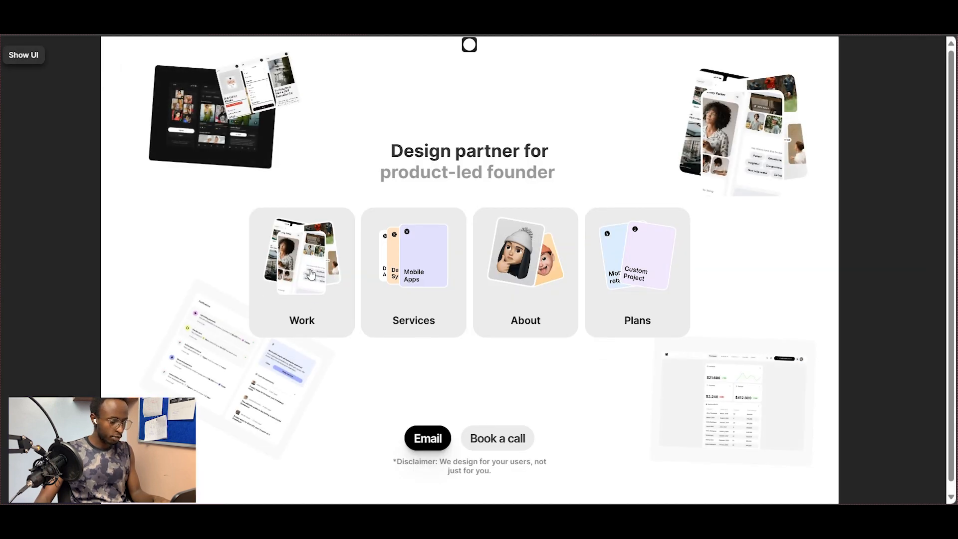
{"action": "mouse_move", "coordinate": [424, 294]}
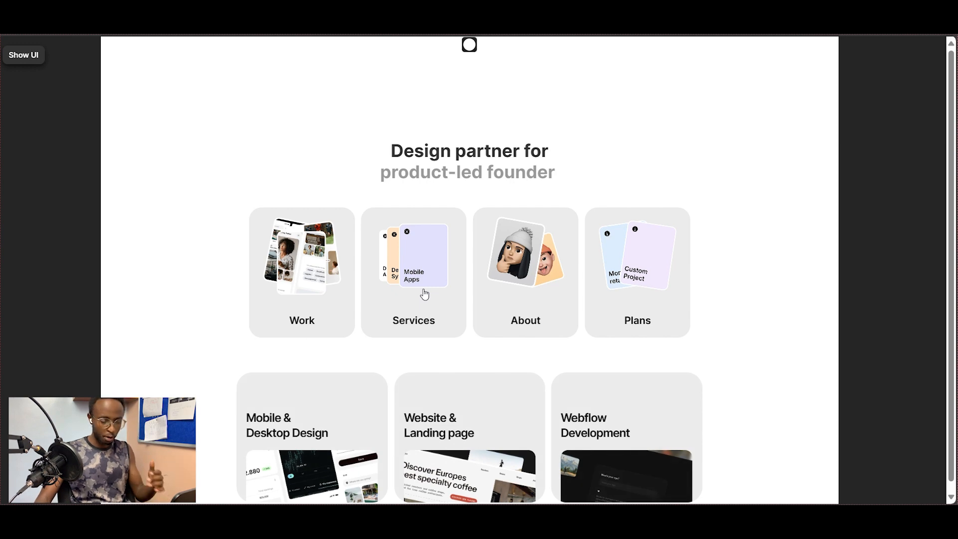
{"action": "mouse_move", "coordinate": [530, 290]}
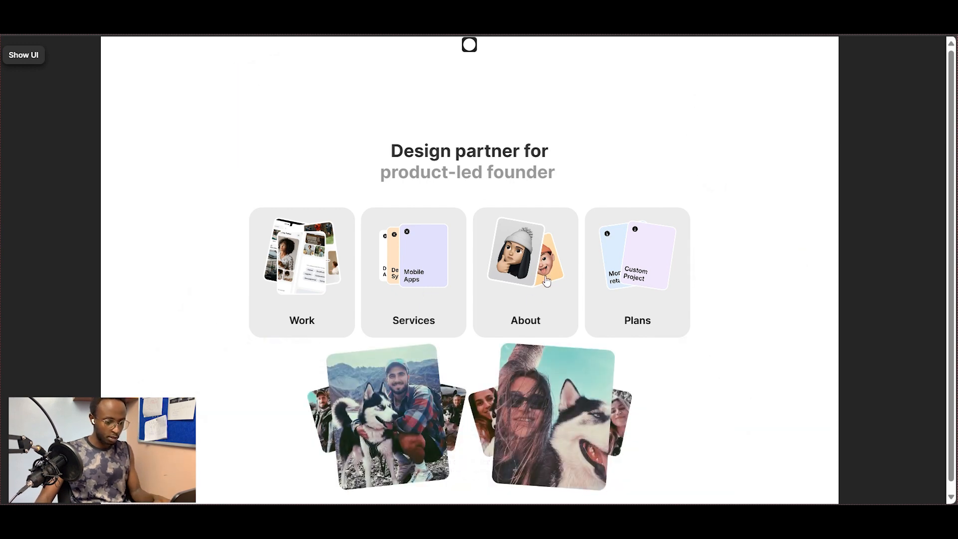
{"action": "mouse_move", "coordinate": [650, 296]}
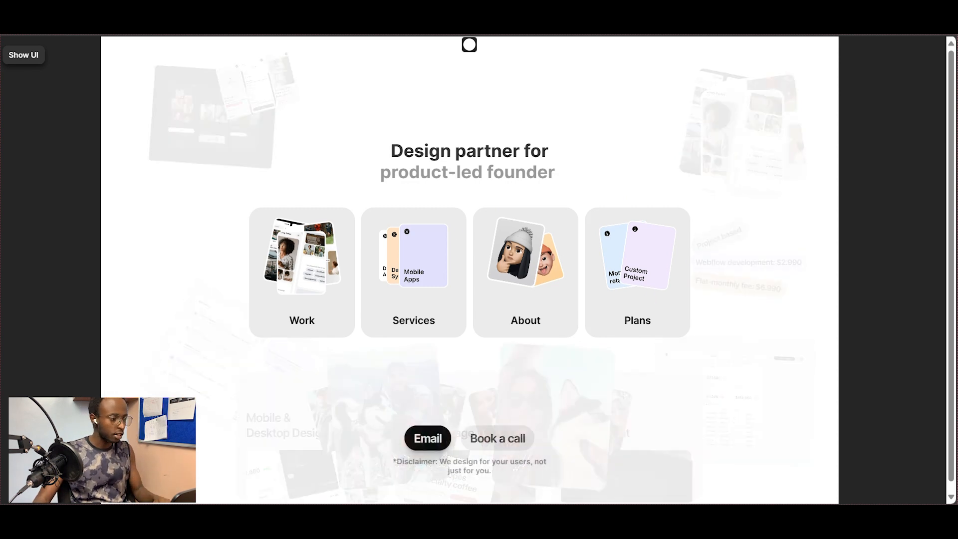
{"action": "left_click", "coordinate": [38, 57]}
{"action": "left_click", "coordinate": [11, 54]}
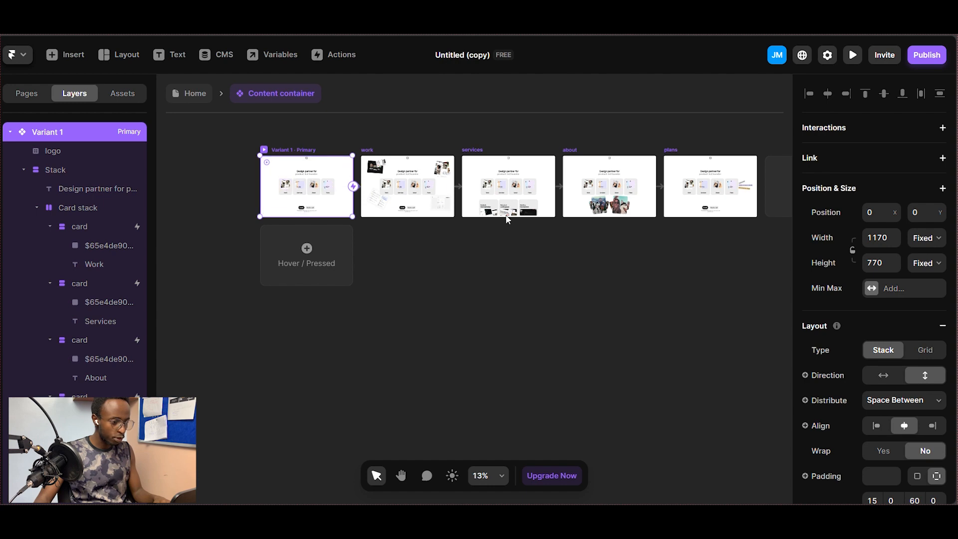
Step: Set the stiffness of Variant 1's spring transition to 240
{"action": "scroll", "coordinate": [858, 343], "scroll_direction": "down", "scroll_amount": 3}
{"action": "left_click_drag", "start_coordinate": [352, 186], "coordinate": [292, 190]}
{"action": "scroll", "coordinate": [868, 337], "scroll_direction": "down", "scroll_amount": 10}
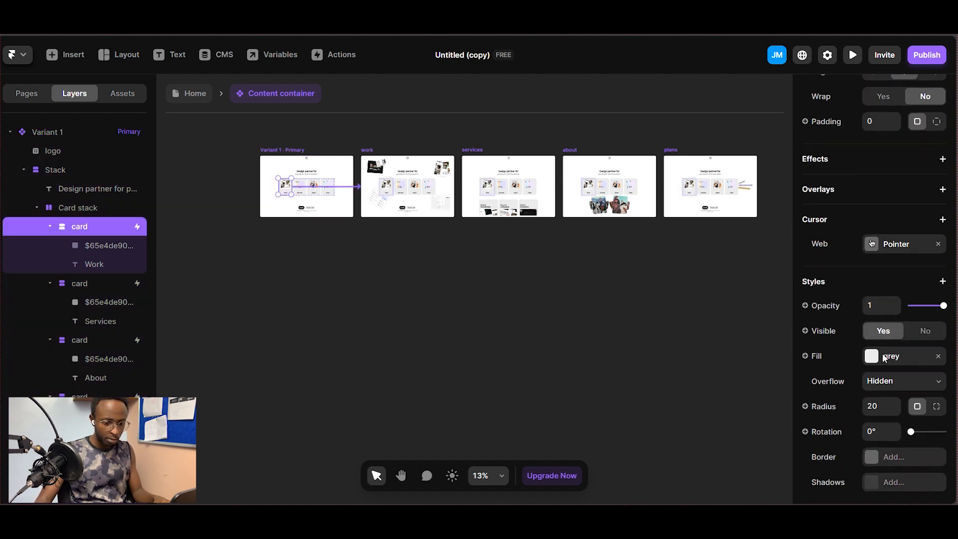
{"action": "scroll", "coordinate": [868, 339], "scroll_direction": "up", "scroll_amount": 10}
{"action": "left_click", "coordinate": [263, 151]}
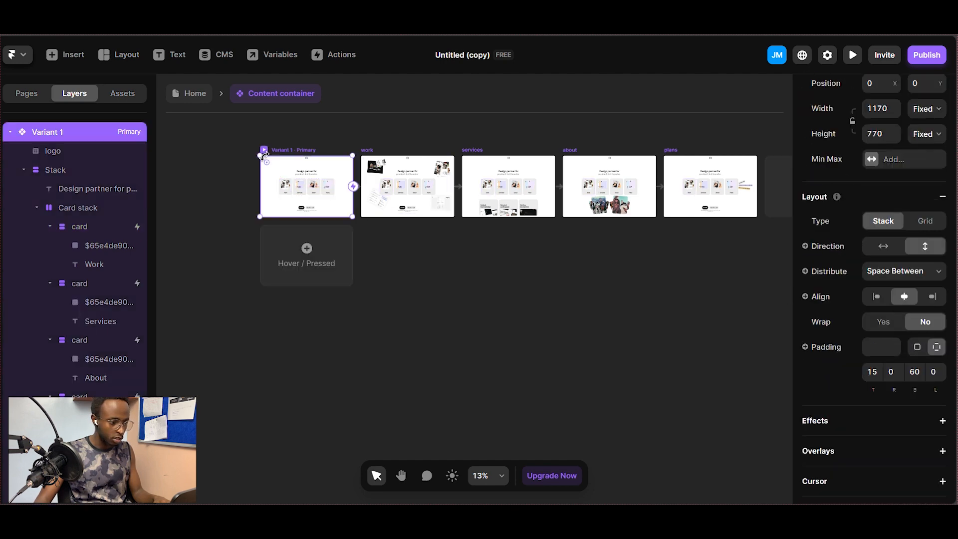
{"action": "scroll", "coordinate": [814, 372], "scroll_direction": "down", "scroll_amount": 5}
{"action": "left_click", "coordinate": [900, 285]}
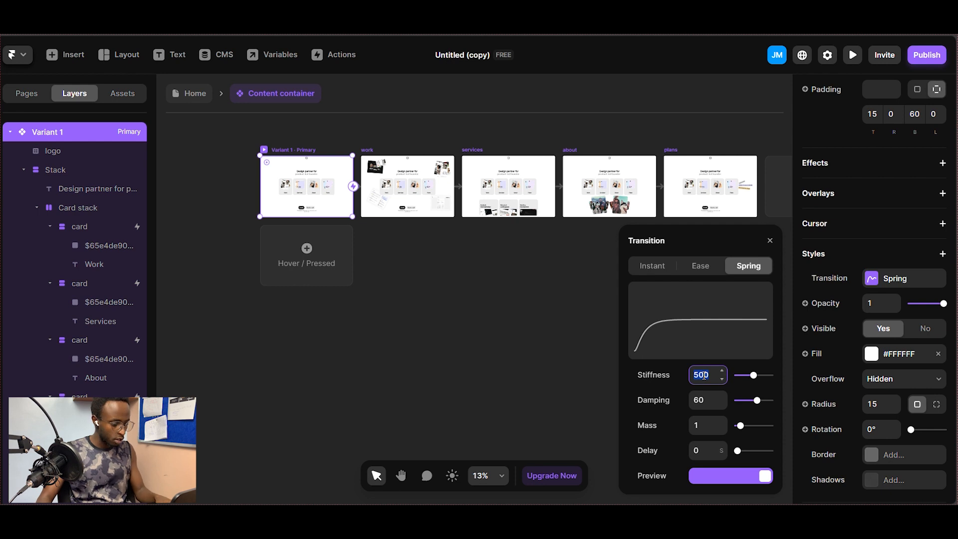
{"action": "type", "text": "240"}
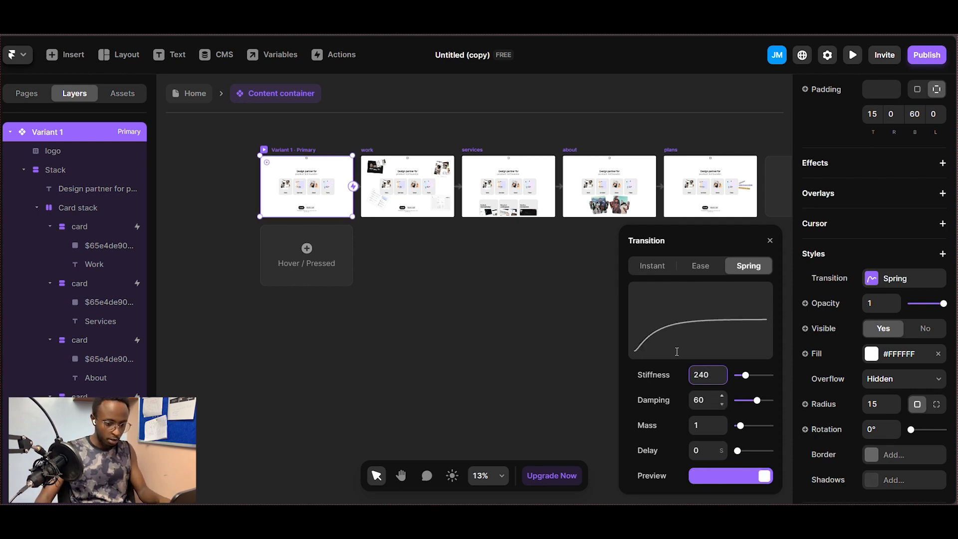
{"action": "left_click", "coordinate": [537, 319]}
Step: Preview Variant 1 to test the adjusted spring stiffness by hovering over the cards, and return to the canvas
{"action": "left_click", "coordinate": [264, 151]}
{"action": "left_click", "coordinate": [264, 147]}
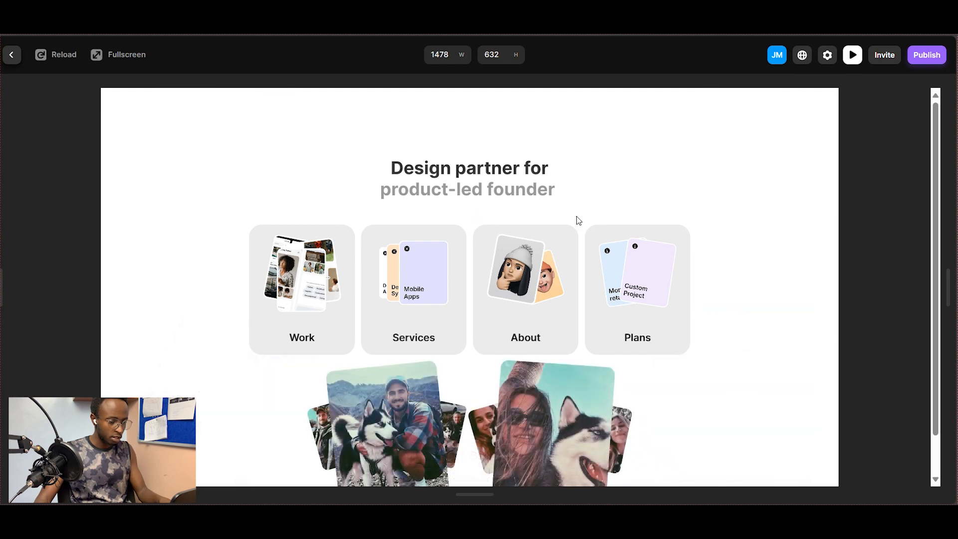
{"action": "mouse_move", "coordinate": [637, 285]}
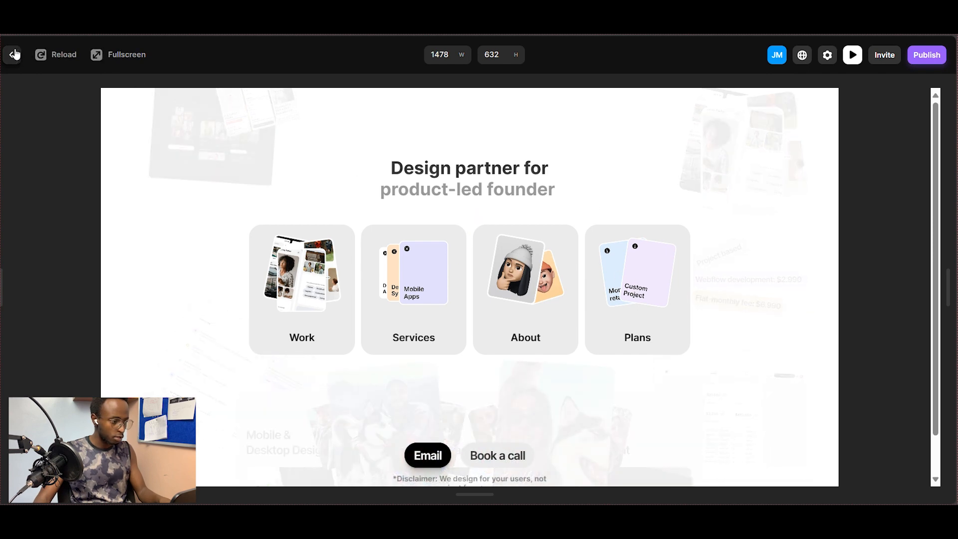
{"action": "left_click", "coordinate": [11, 54]}
Step: Try damping values of 30 and 80 on Variant 1's spring transition
{"action": "left_click", "coordinate": [894, 281]}
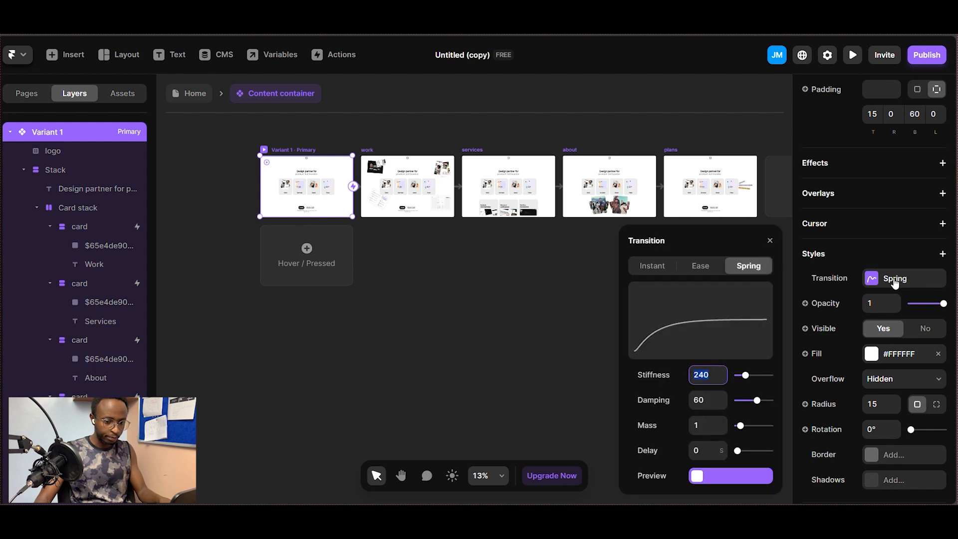
{"action": "left_click", "coordinate": [712, 401]}
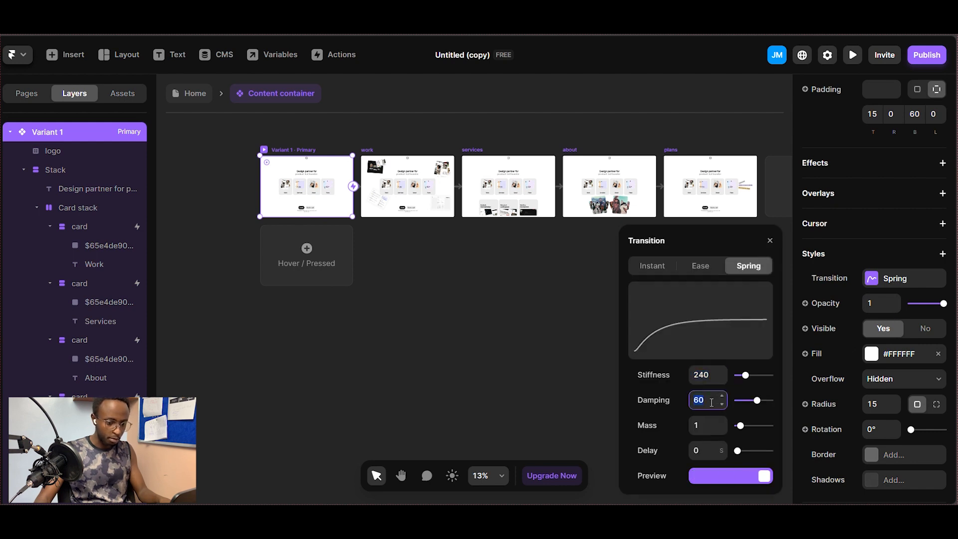
{"action": "type", "text": "30"}
{"action": "key", "text": "Return"}
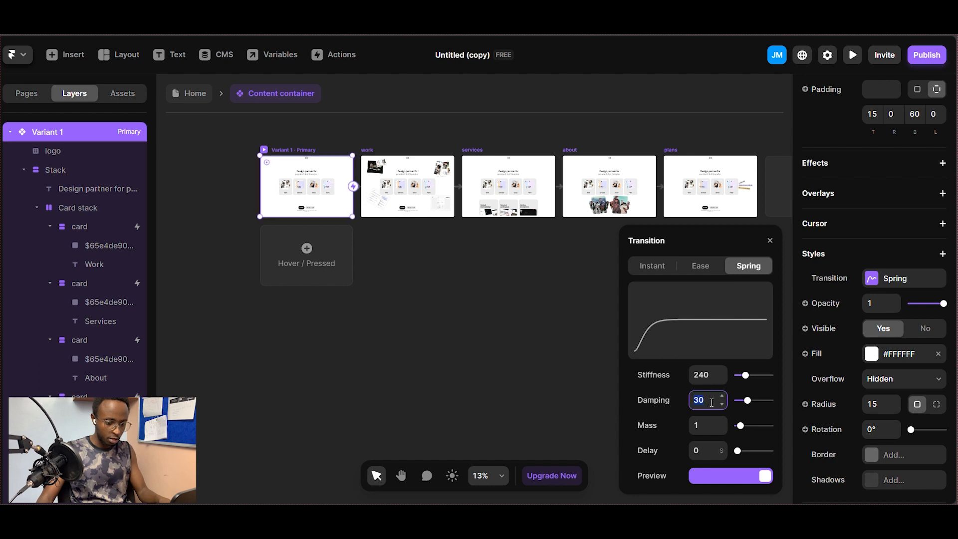
{"action": "type", "text": "80"}
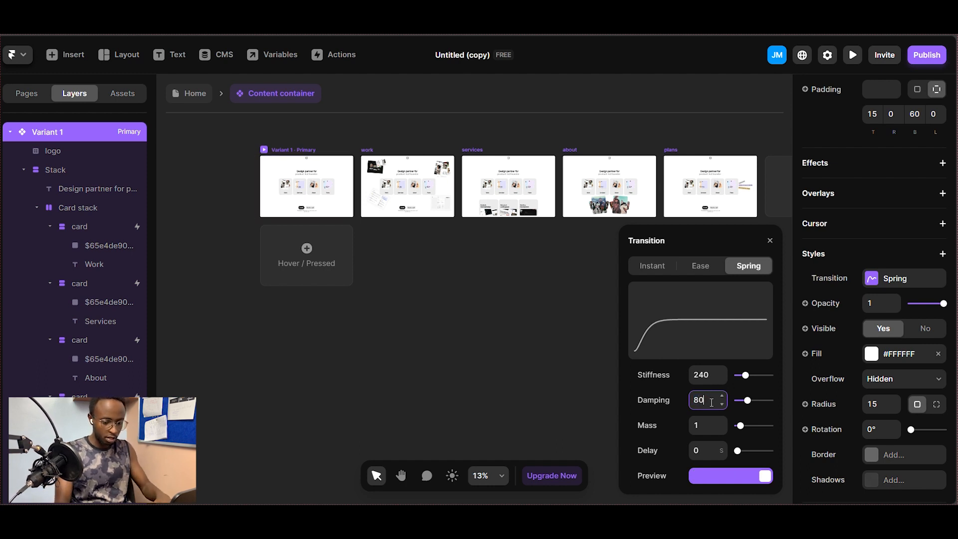
{"action": "key", "text": "Return"}
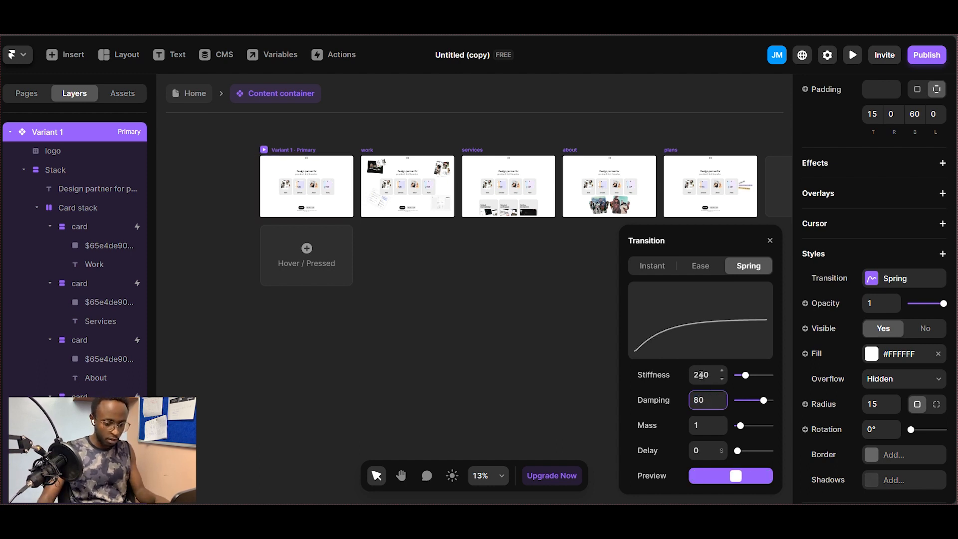
{"action": "left_click", "coordinate": [411, 345]}
Step: Preview Variant 1 to check the card hover transitions with a damping of 80, and return to the canvas
{"action": "left_click", "coordinate": [267, 150]}
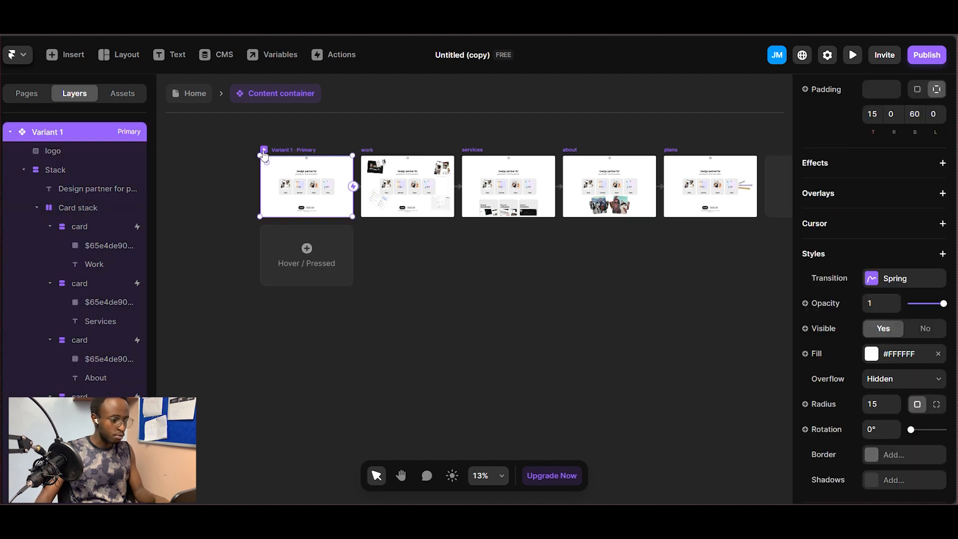
{"action": "key", "text": "ctrl+p"}
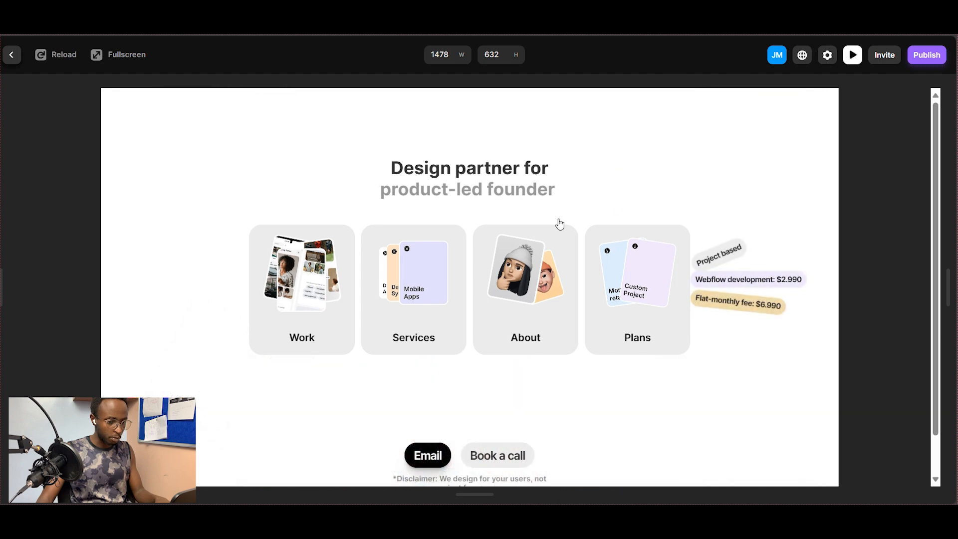
{"action": "left_click", "coordinate": [12, 58]}
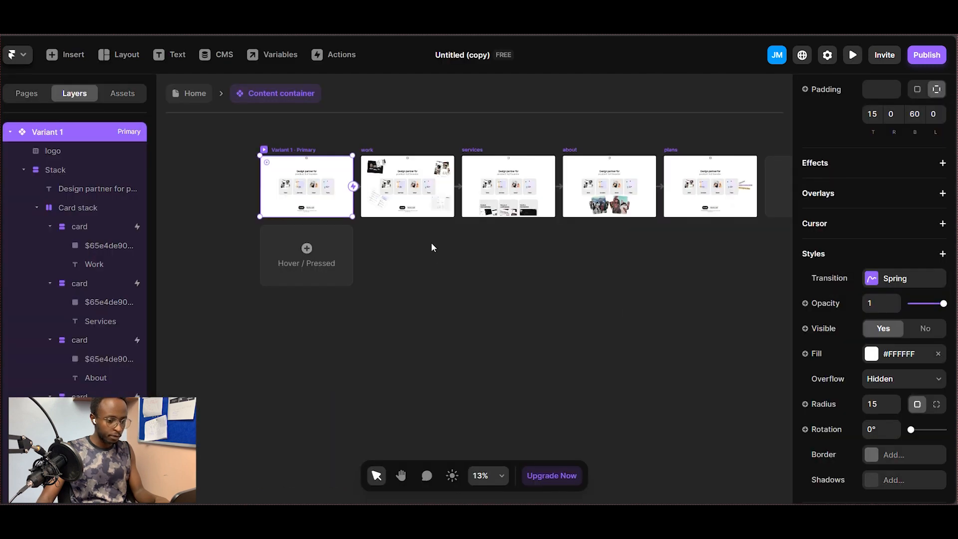
Step: Set the damping of Variant 1's spring transition to 60
{"action": "left_click", "coordinate": [927, 284]}
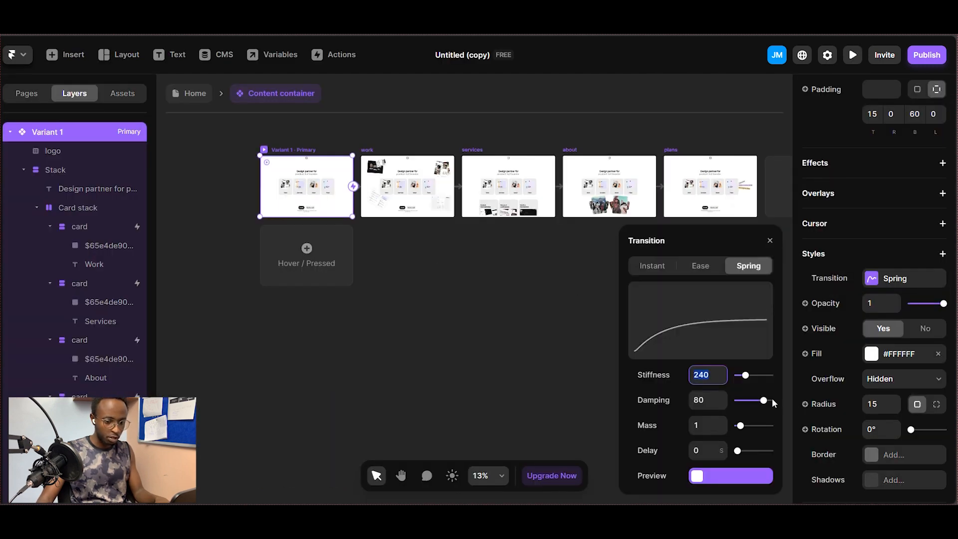
{"action": "left_click", "coordinate": [705, 400]}
{"action": "type", "text": "60"}
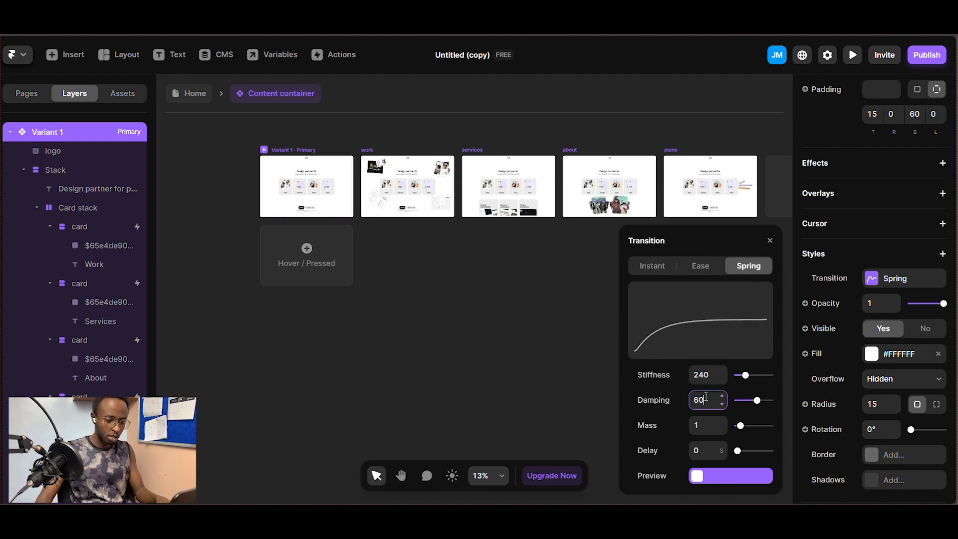
{"action": "left_click", "coordinate": [454, 385]}
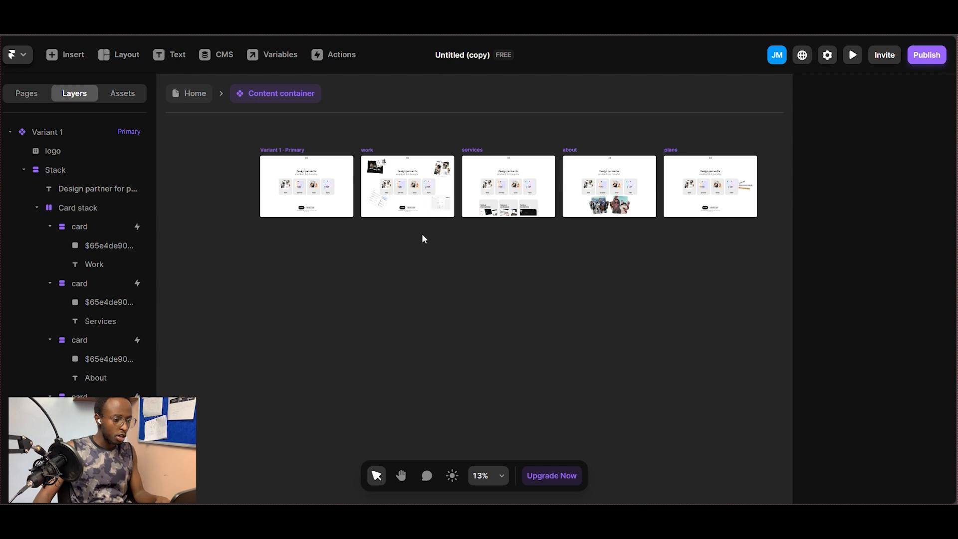
Step: Switch to the reference landing page in the browser and examine how its Services, About, Plans and Work cards react to hovering
{"action": "scroll", "coordinate": [304, 171], "scroll_direction": "up", "scroll_amount": 1}
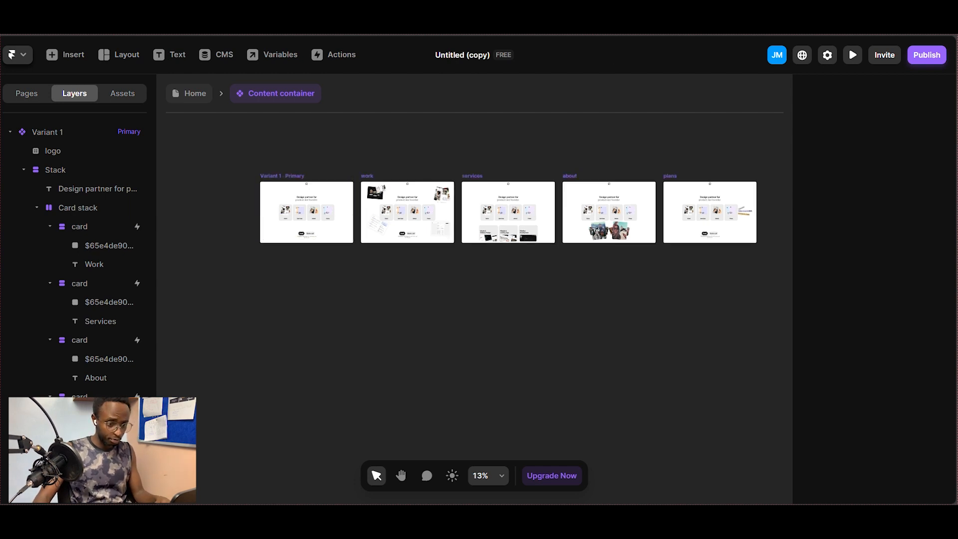
{"action": "left_click", "coordinate": [598, 20]}
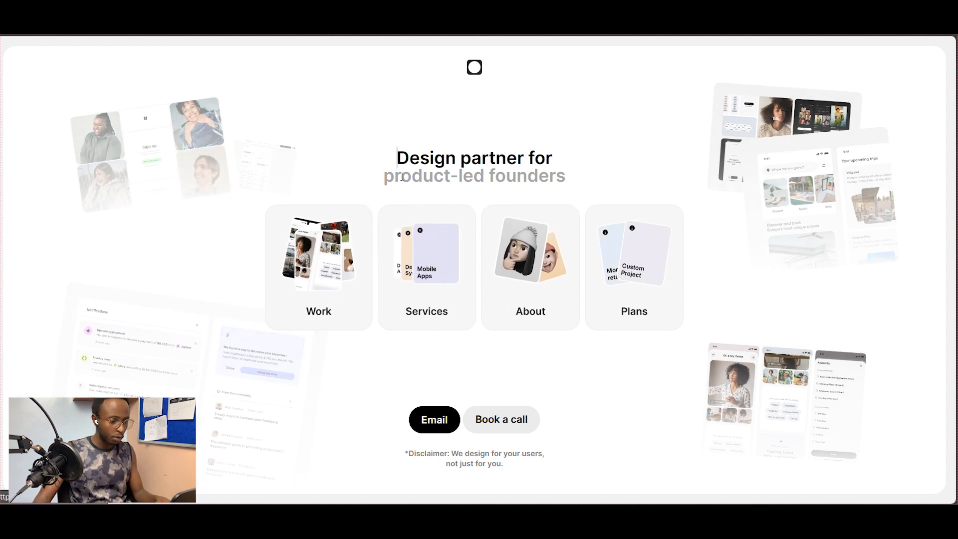
{"action": "mouse_move", "coordinate": [421, 283]}
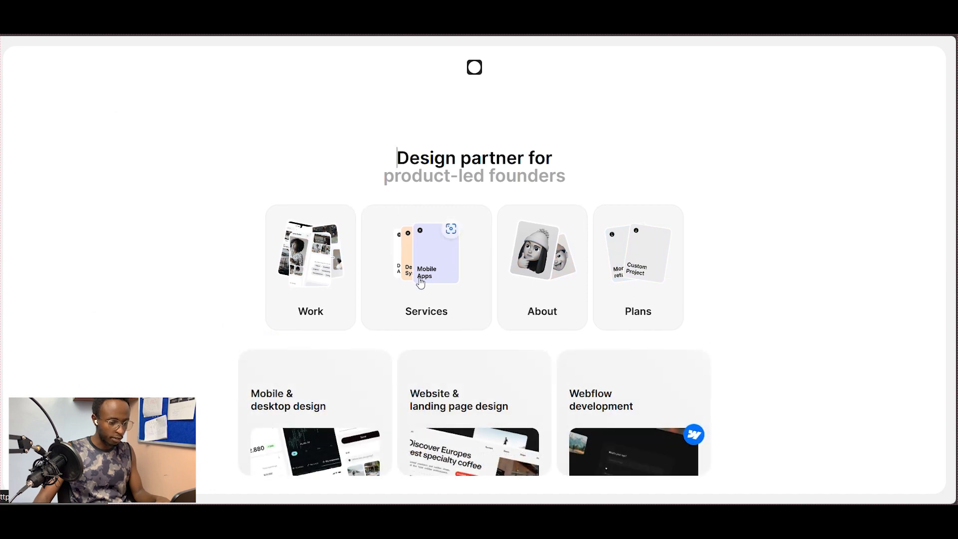
{"action": "mouse_move", "coordinate": [531, 285]}
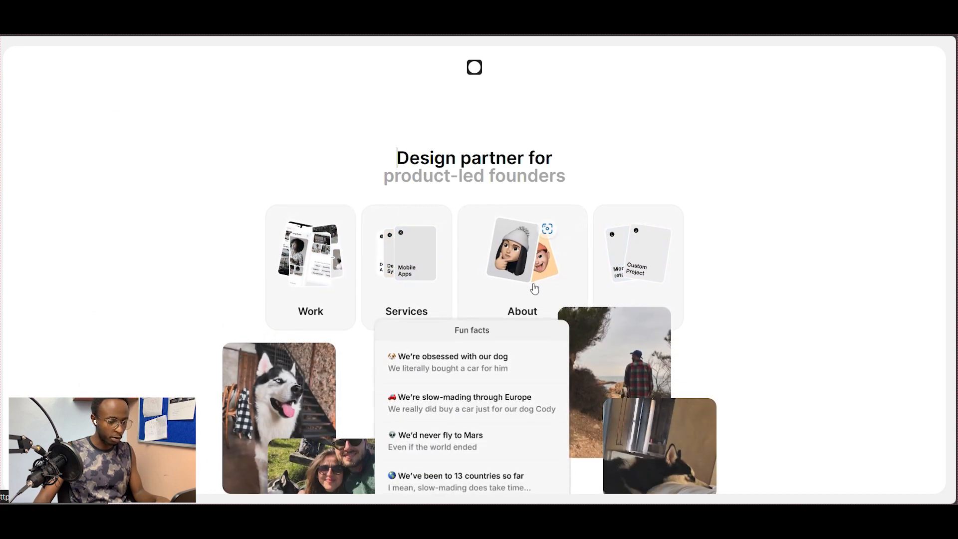
{"action": "mouse_move", "coordinate": [625, 274]}
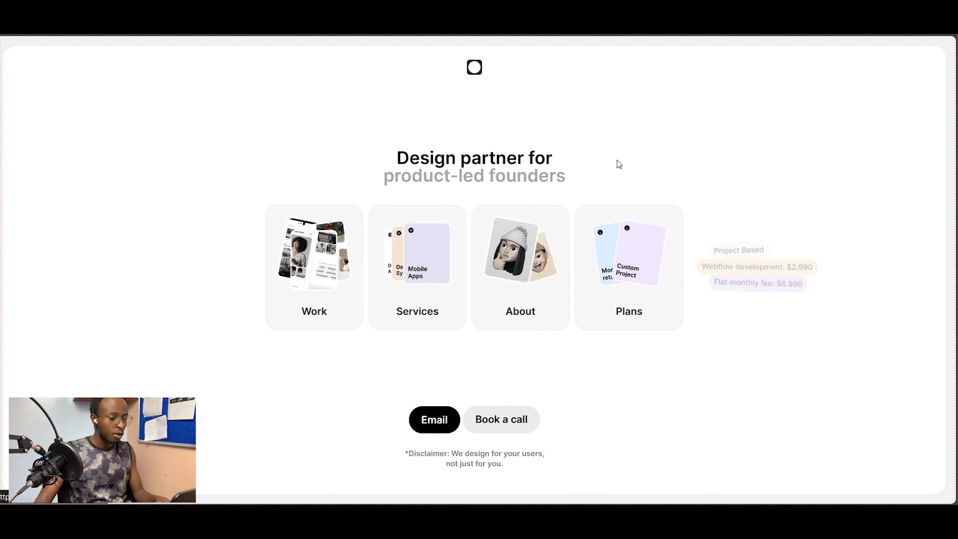
{"action": "mouse_move", "coordinate": [333, 263]}
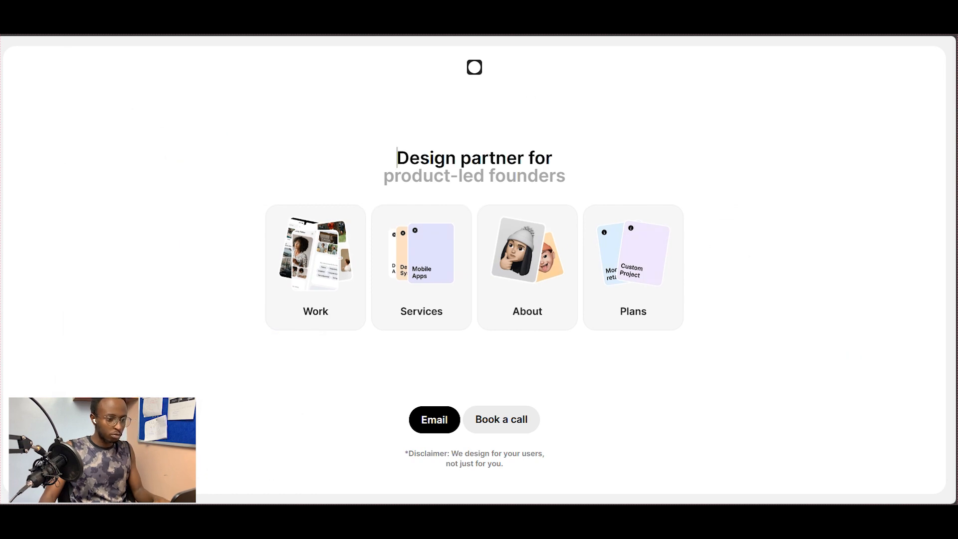
Step: Return to the Content container component in Framer and select the Card stack in Variant 1
{"action": "key", "text": "ctrl+shift+Tab"}
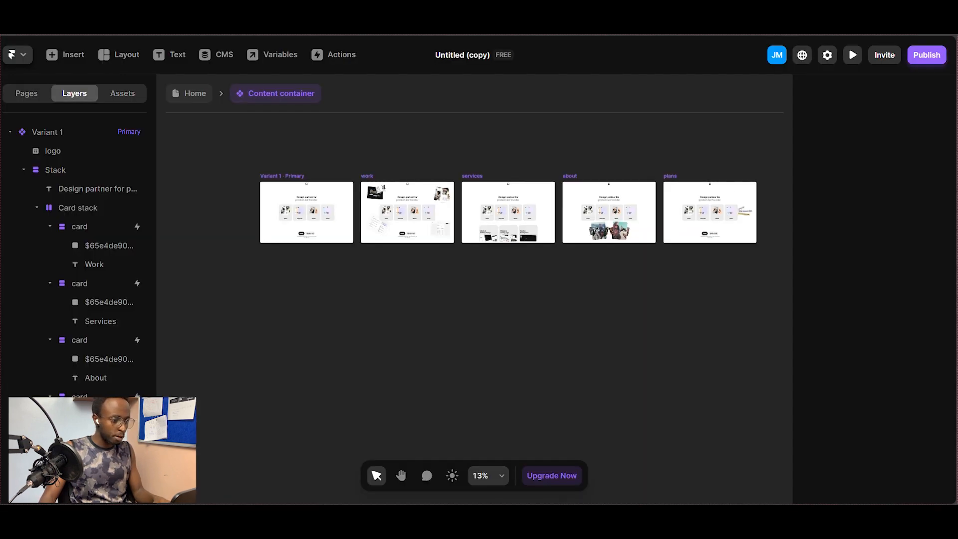
{"action": "scroll", "coordinate": [305, 212], "scroll_direction": "up", "scroll_amount": 5}
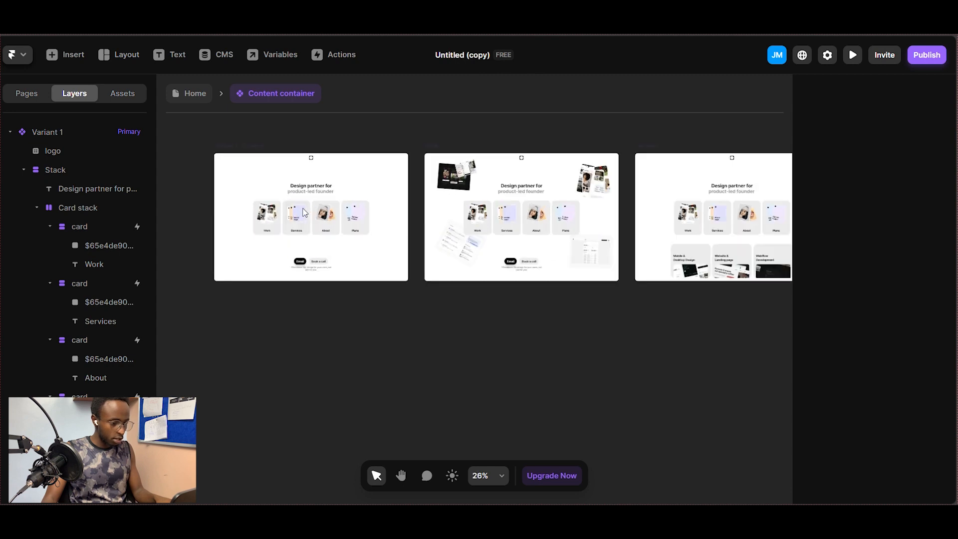
{"action": "left_click", "coordinate": [329, 216]}
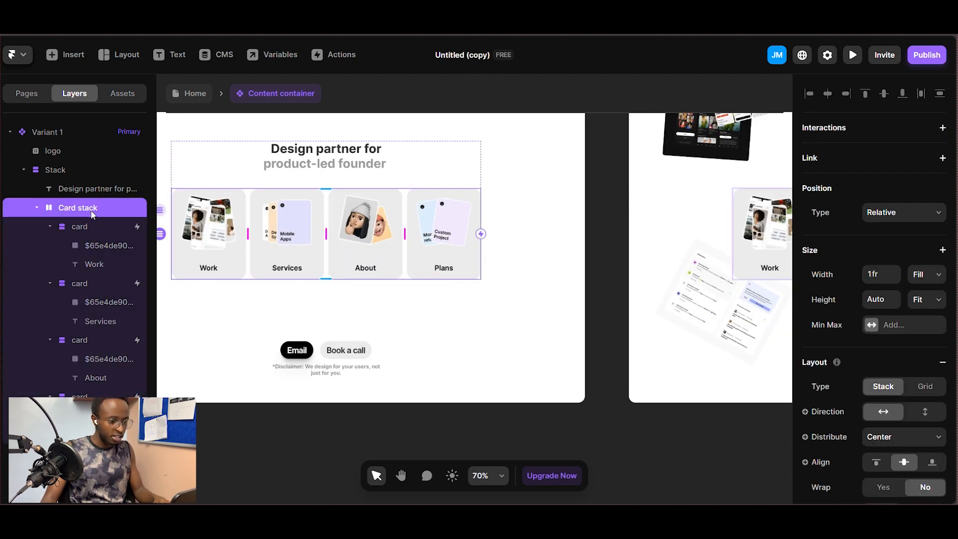
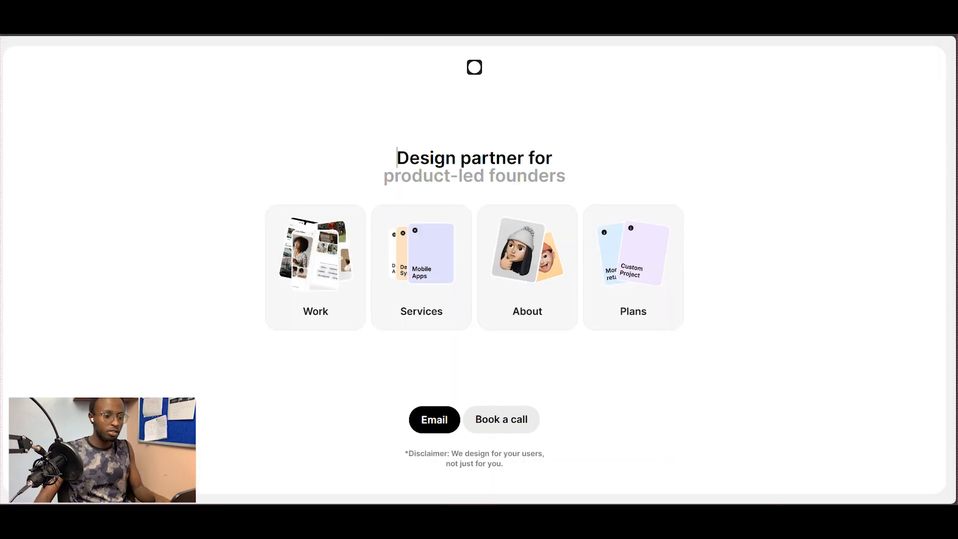
Step: Examine on the reference landing page how the hovered card widens and the other cards change, across Work, Services, About and Plans
{"action": "mouse_move", "coordinate": [321, 273]}
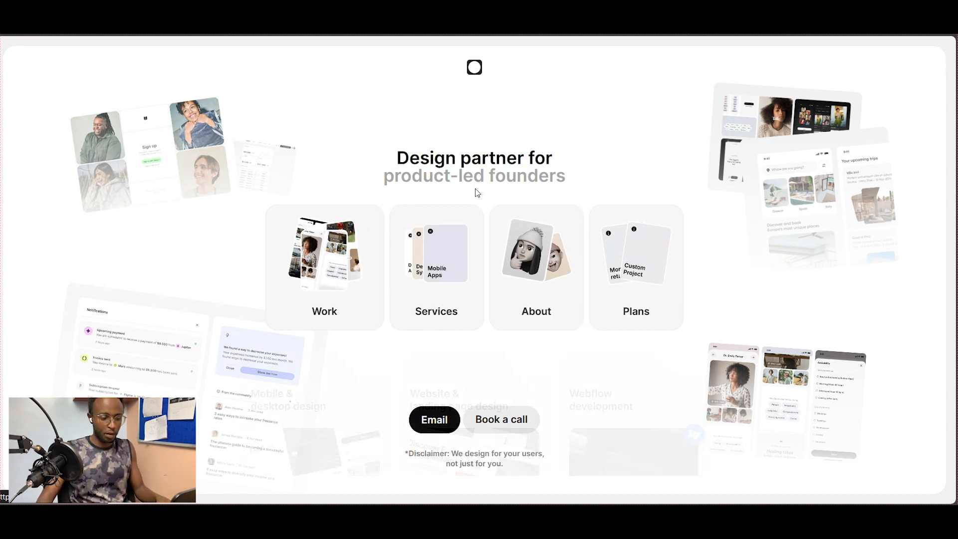
{"action": "mouse_move", "coordinate": [451, 256]}
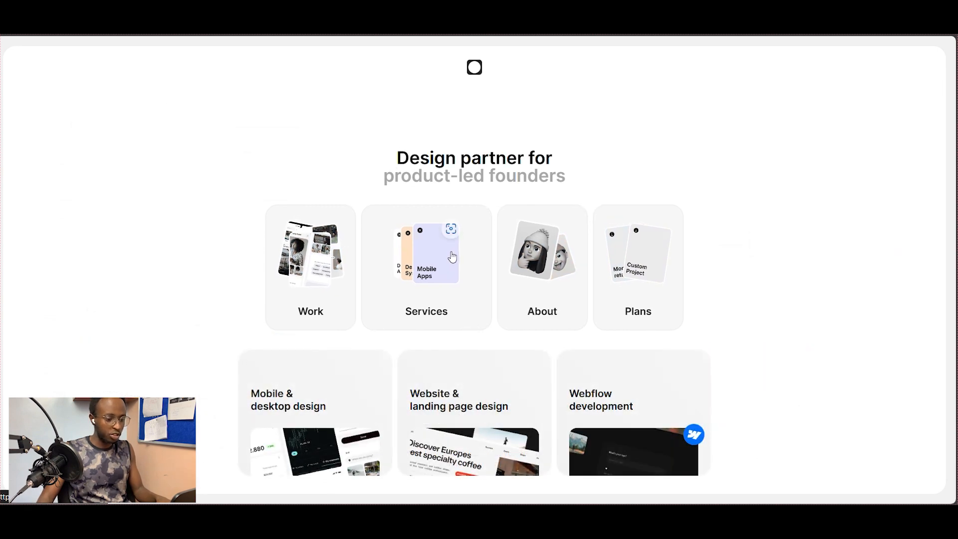
{"action": "mouse_move", "coordinate": [554, 262]}
{"action": "mouse_move", "coordinate": [633, 263]}
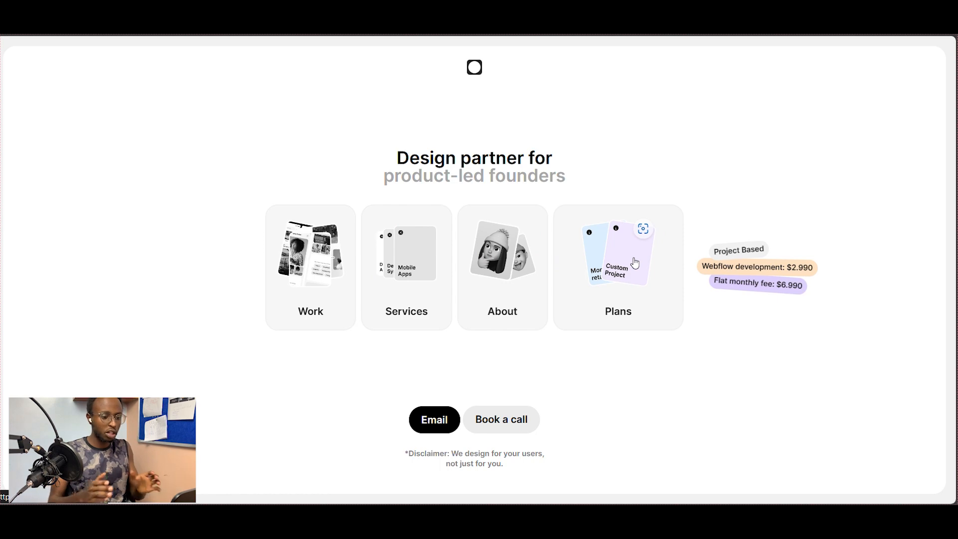
{"action": "mouse_move", "coordinate": [519, 267]}
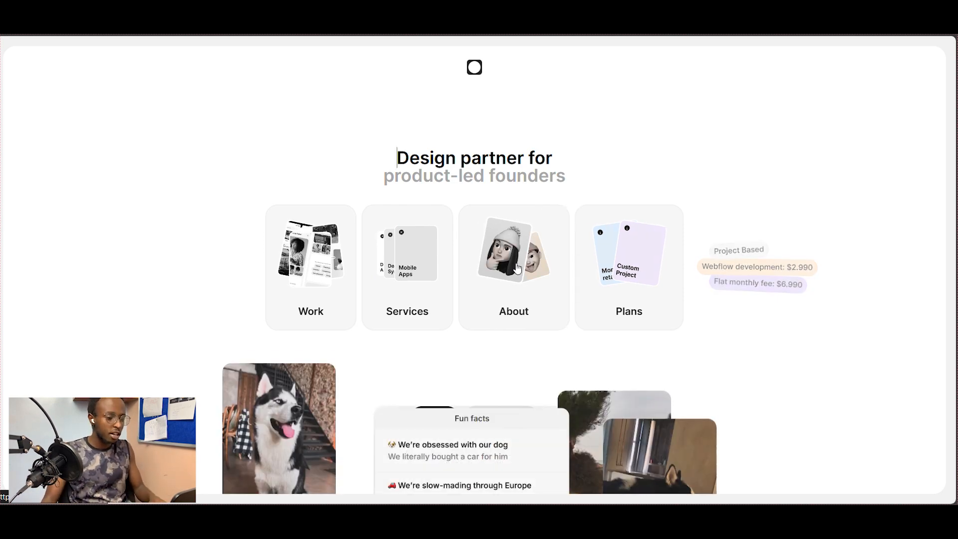
{"action": "mouse_move", "coordinate": [419, 282]}
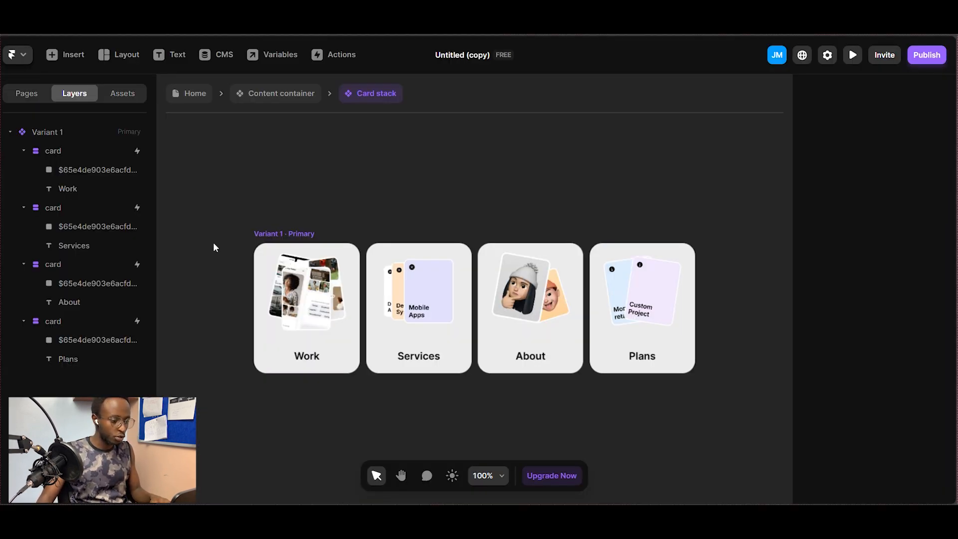
Step: Add a second variant to the Card stack component, based on its primary variant
{"action": "left_click", "coordinate": [282, 238]}
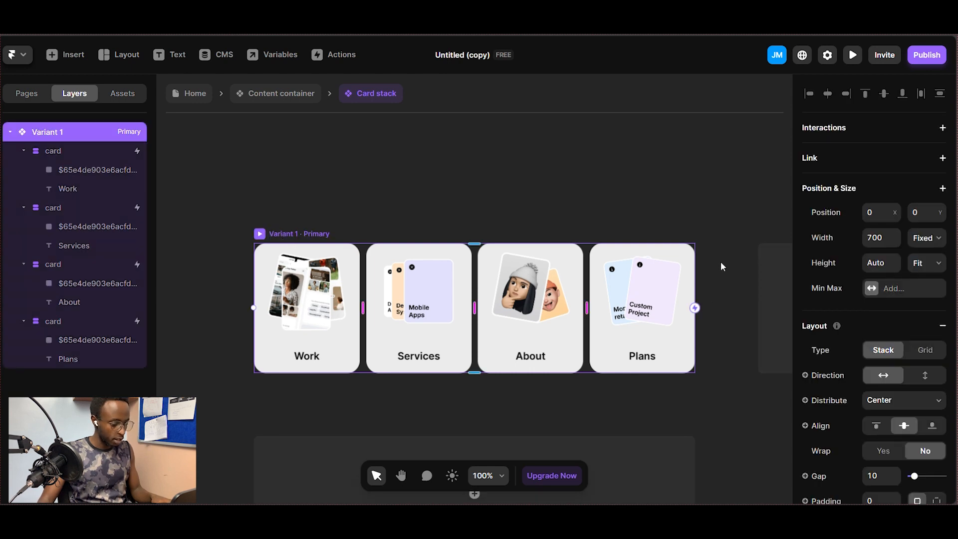
{"action": "scroll", "coordinate": [715, 214], "scroll_direction": "down", "scroll_amount": 5}
{"action": "key", "text": "space"}
{"action": "left_click_drag", "start_coordinate": [665, 192], "coordinate": [435, 194]}
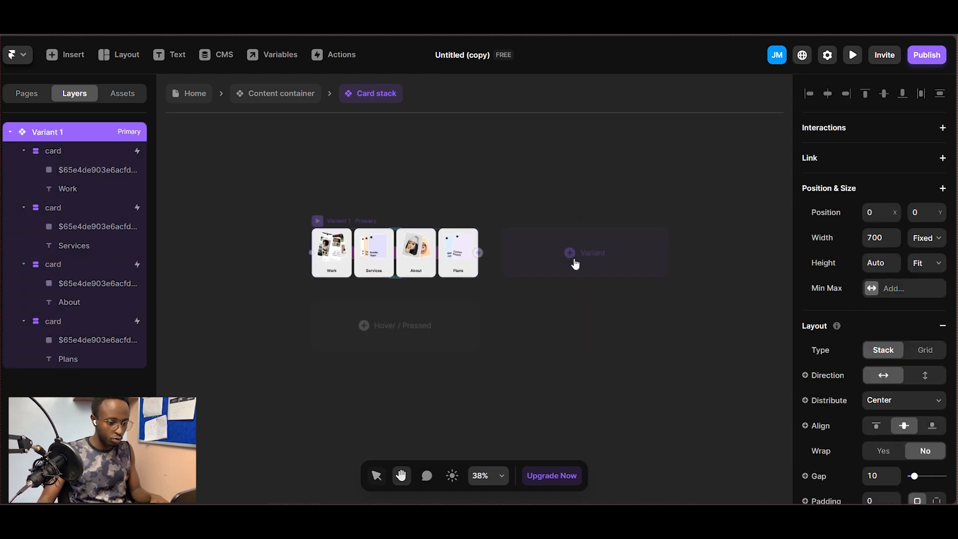
{"action": "left_click", "coordinate": [576, 260]}
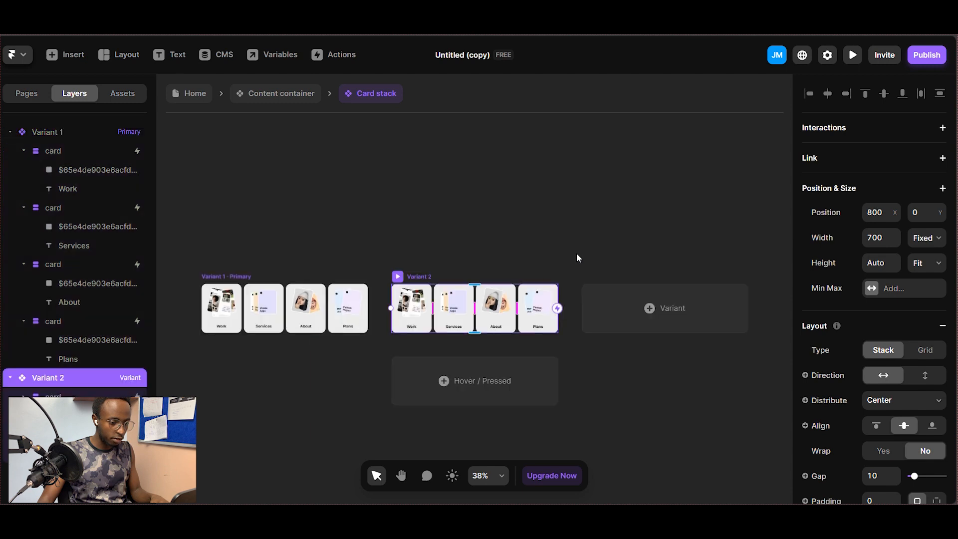
Step: Compare the card widths in Variant 1 and set the Work card's width to Fill
{"action": "left_click", "coordinate": [315, 229]}
{"action": "key", "text": "space"}
{"action": "left_click_drag", "start_coordinate": [365, 237], "coordinate": [536, 253]}
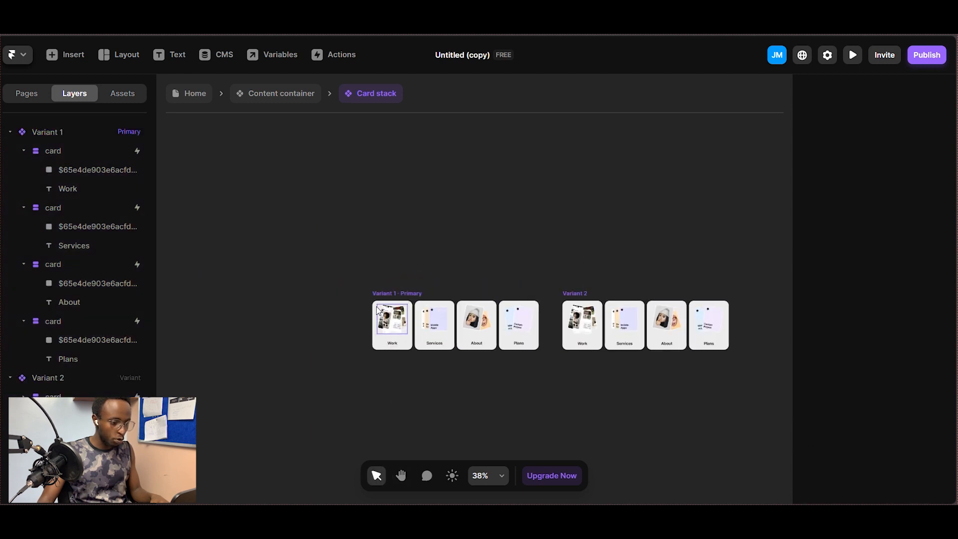
{"action": "left_click", "coordinate": [377, 310]}
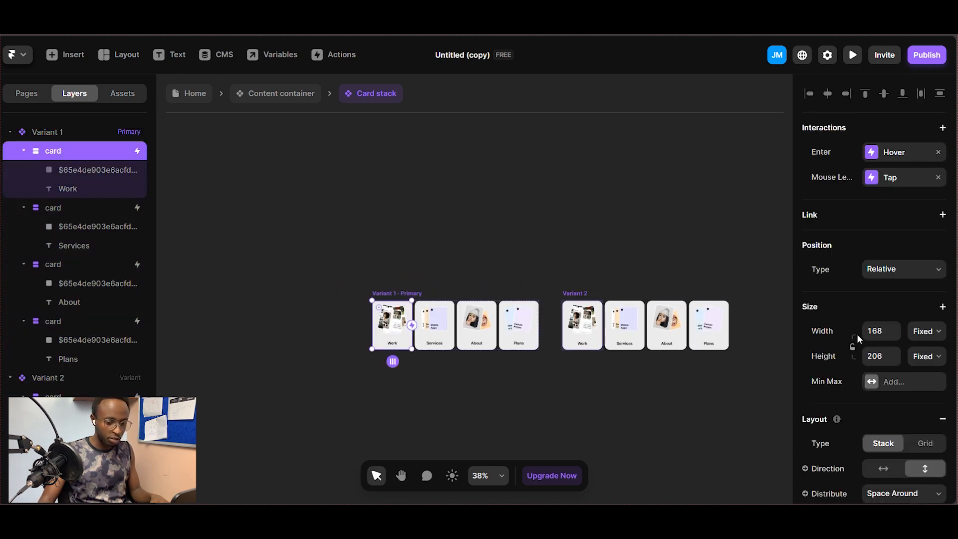
{"action": "left_click", "coordinate": [571, 345]}
{"action": "left_click", "coordinate": [470, 344]}
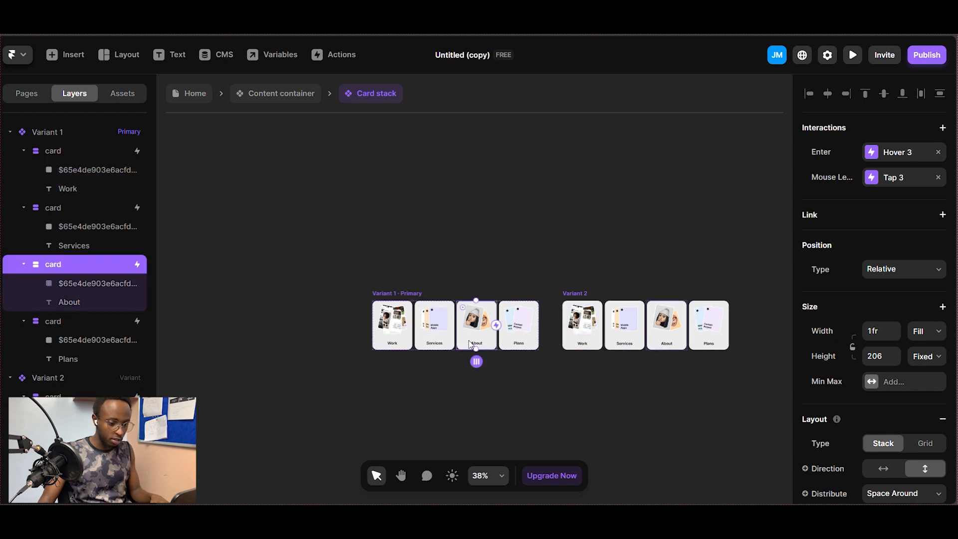
{"action": "left_click", "coordinate": [447, 344]}
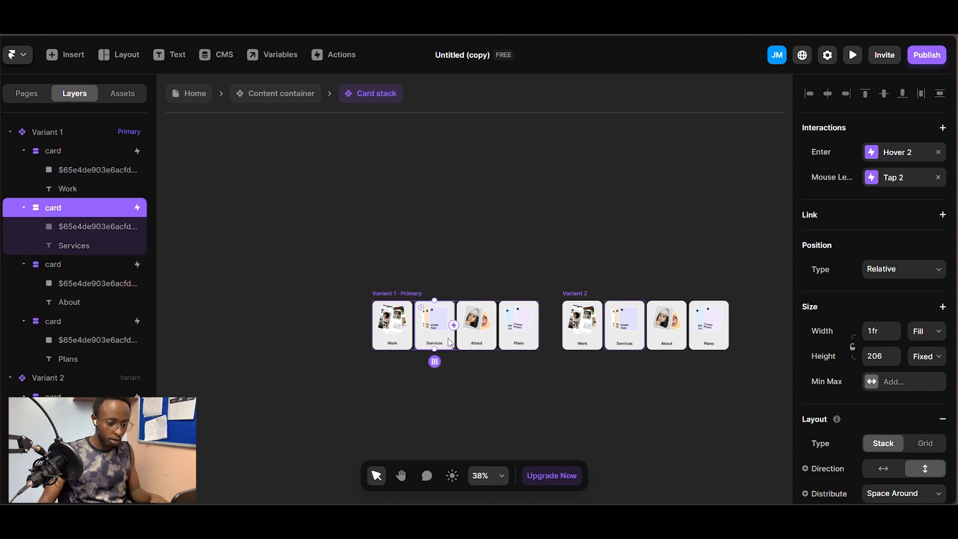
{"action": "left_click", "coordinate": [536, 342]}
{"action": "left_click", "coordinate": [405, 339]}
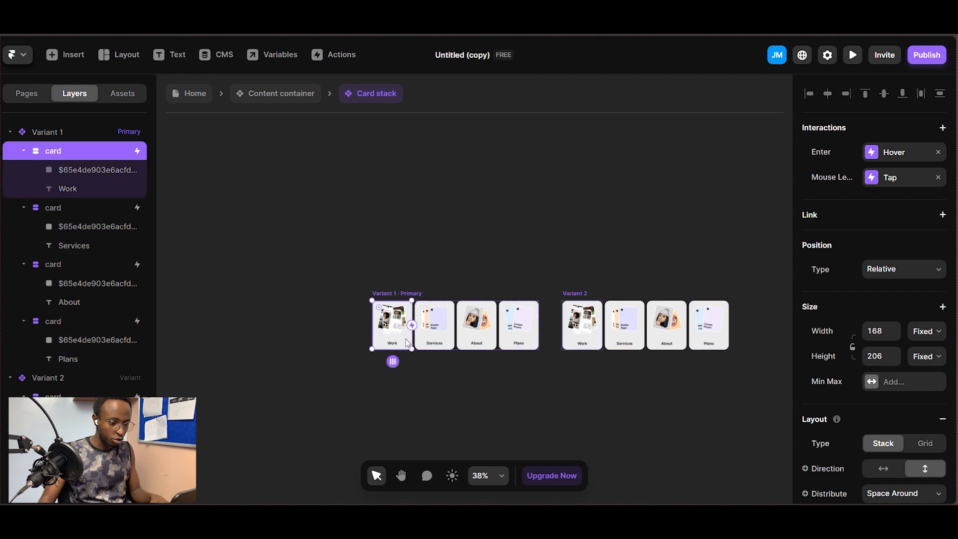
{"action": "left_click", "coordinate": [920, 334]}
{"action": "left_click", "coordinate": [917, 367]}
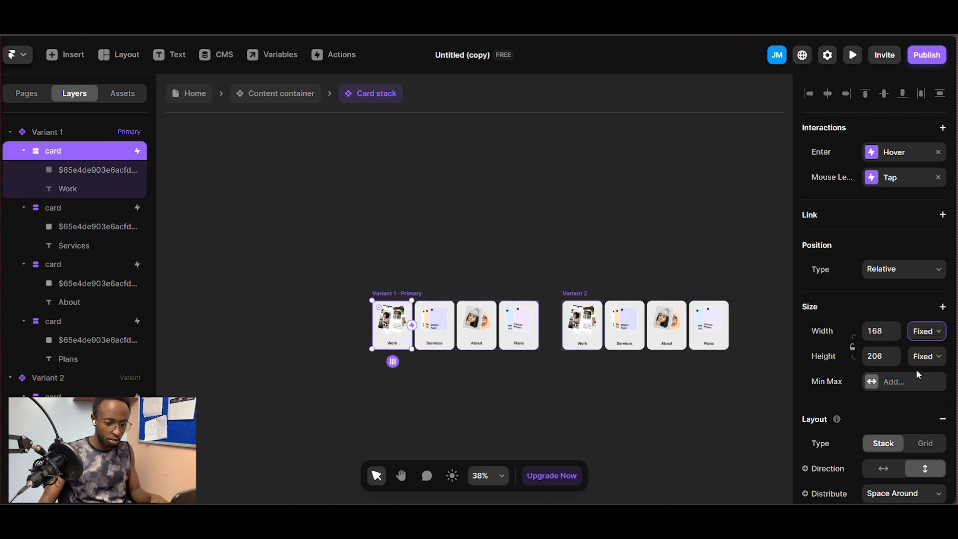
{"action": "left_click", "coordinate": [553, 250]}
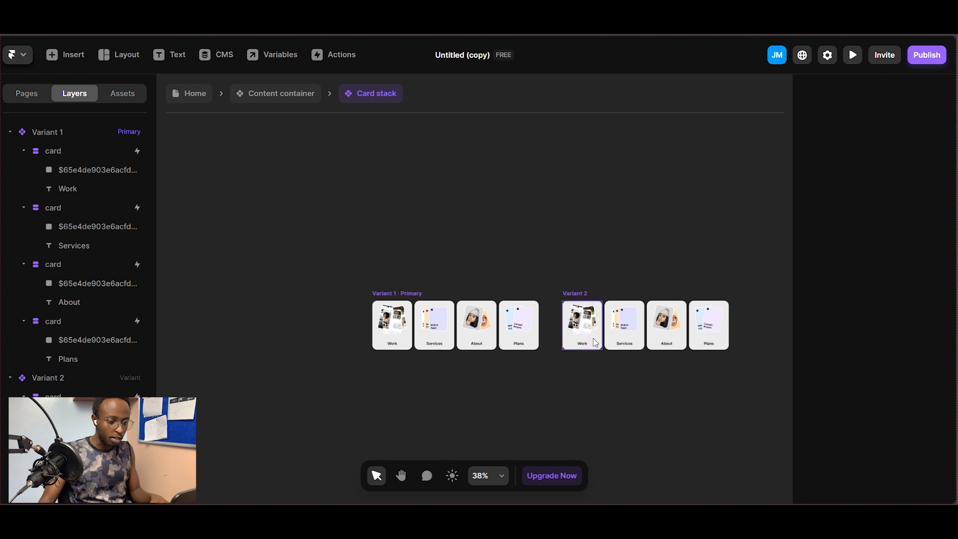
Step: Set the Work card in Variant 2 to a fixed width of 220
{"action": "left_click", "coordinate": [594, 341]}
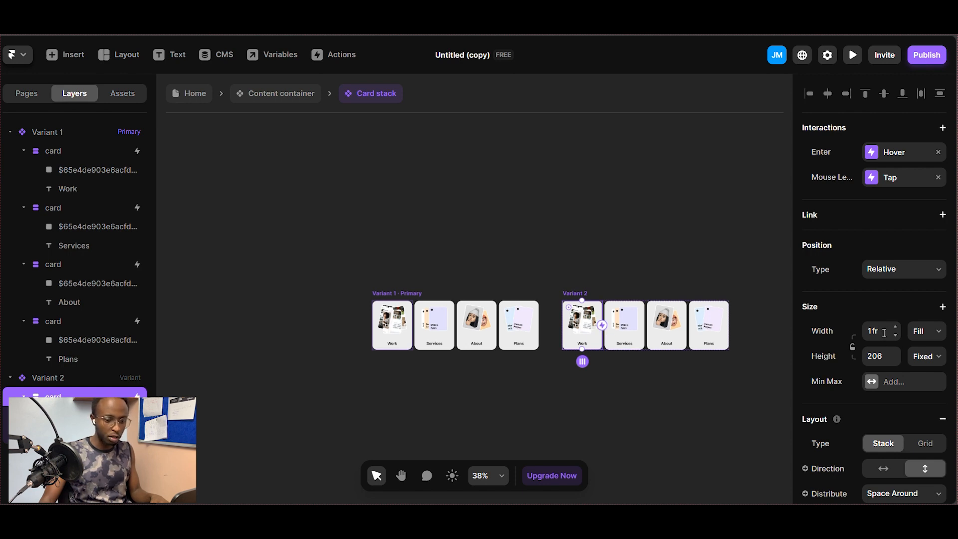
{"action": "left_click", "coordinate": [931, 332]}
{"action": "left_click", "coordinate": [921, 348]}
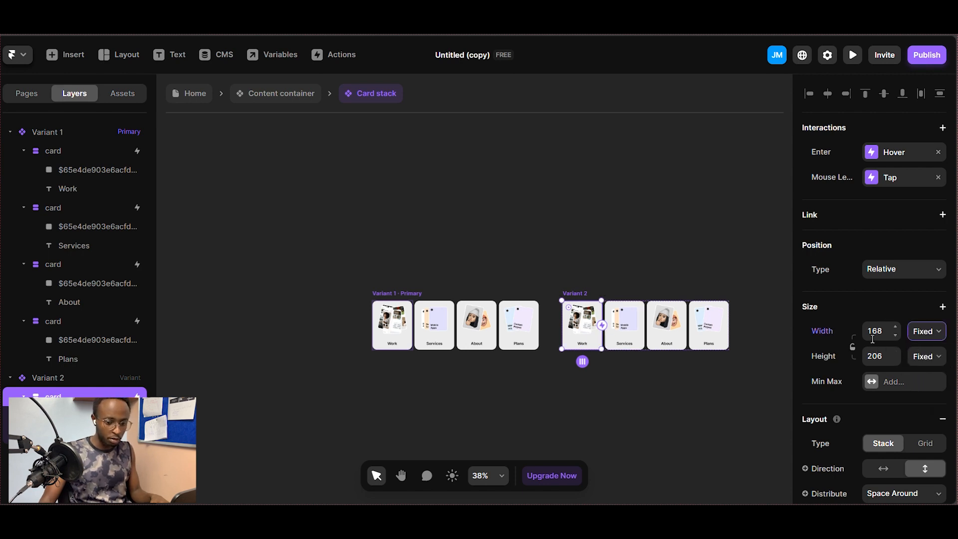
{"action": "left_click", "coordinate": [880, 331]}
{"action": "type", "text": "220"}
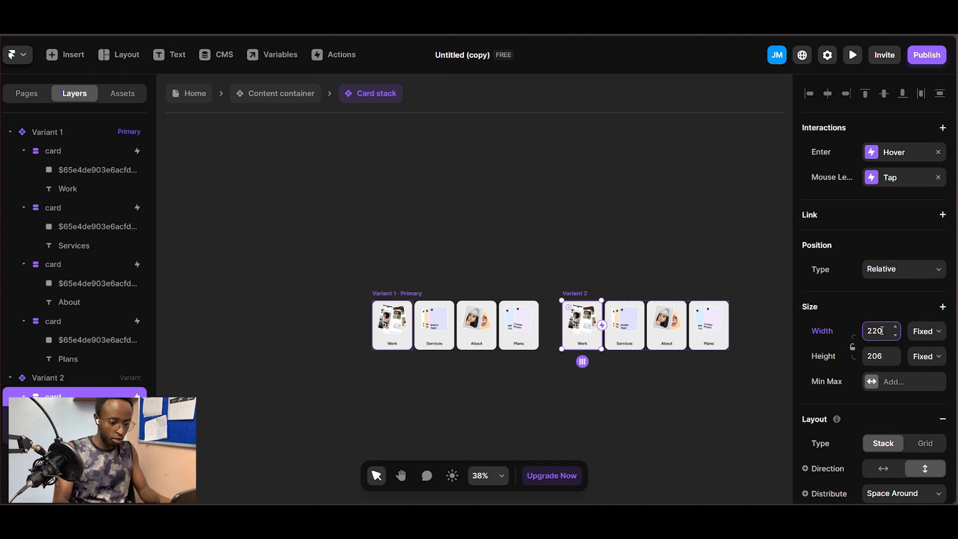
{"action": "key", "text": "Return"}
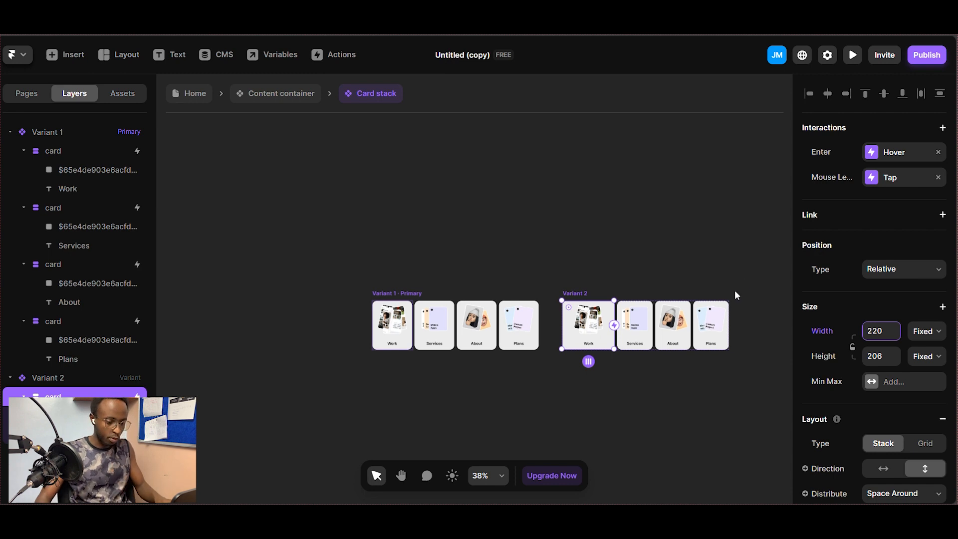
Step: Add a third variant based on Variant 2 and set its Work card's width to Fill
{"action": "left_click", "coordinate": [636, 251]}
{"action": "key", "text": "space"}
{"action": "left_click_drag", "start_coordinate": [675, 225], "coordinate": [483, 232]}
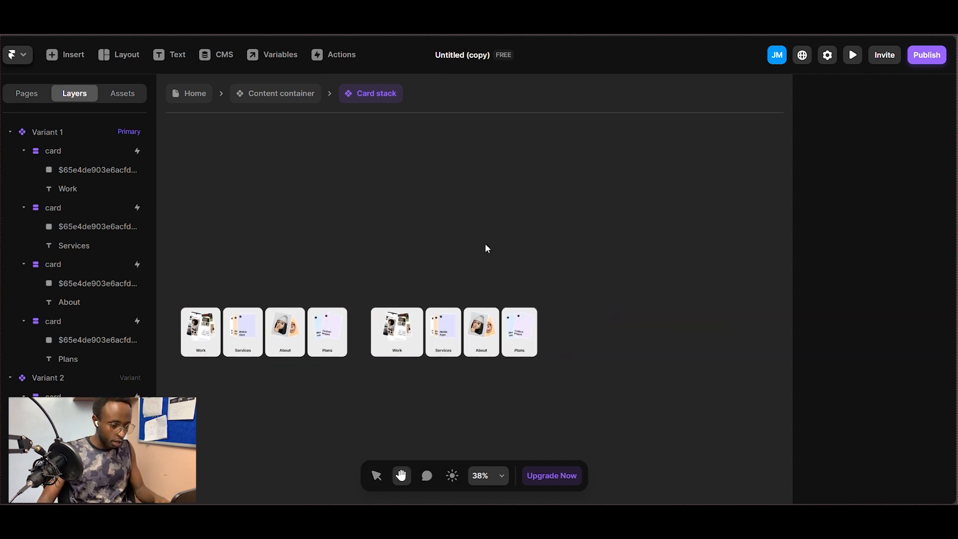
{"action": "left_click", "coordinate": [386, 300]}
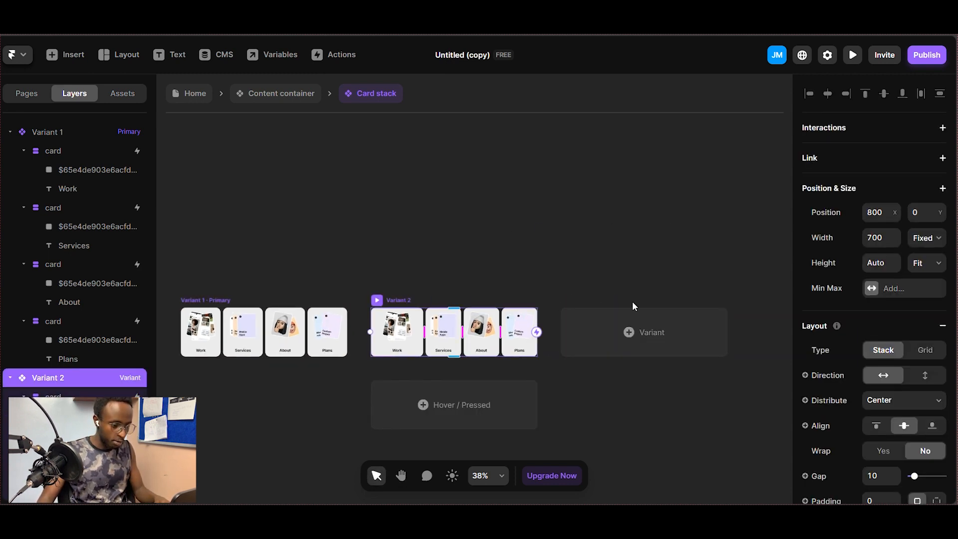
{"action": "left_click", "coordinate": [627, 333]}
{"action": "left_click", "coordinate": [430, 324]}
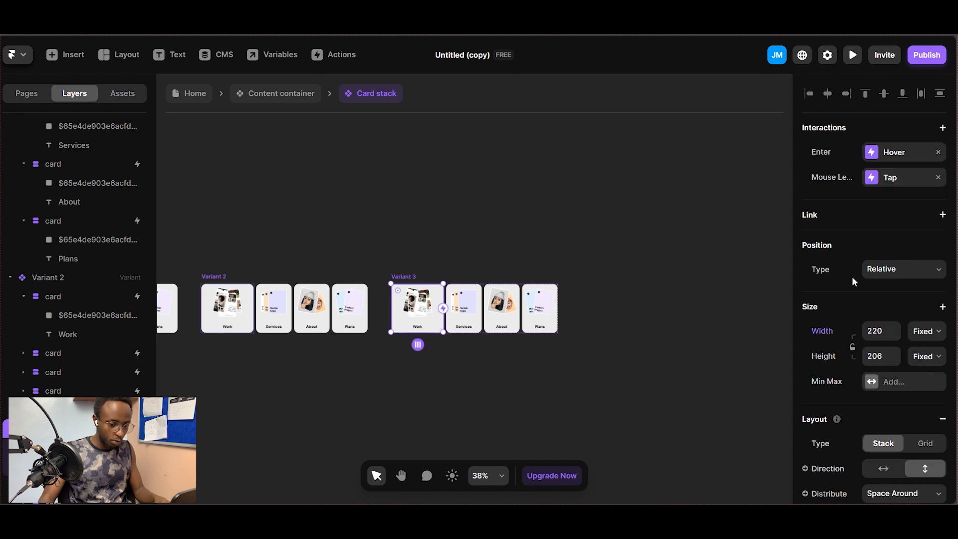
{"action": "left_click", "coordinate": [926, 331]}
{"action": "left_click", "coordinate": [917, 369]}
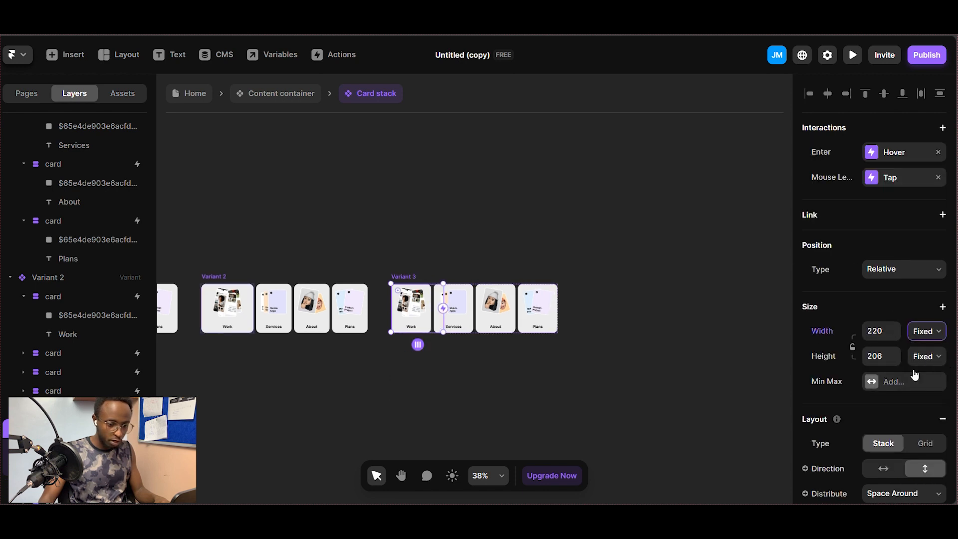
Step: Set the Services card in Variant 3 to a fixed width of 220
{"action": "left_click", "coordinate": [468, 324]}
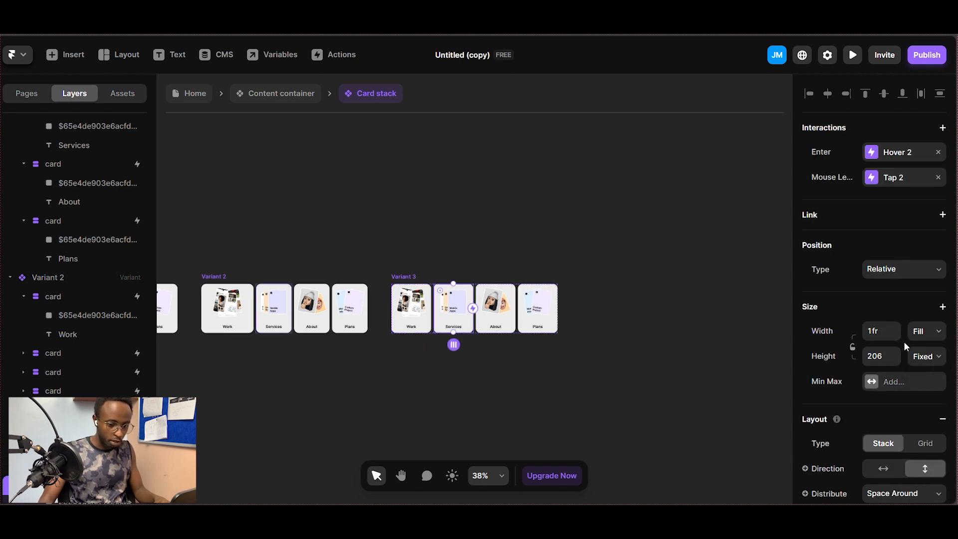
{"action": "left_click", "coordinate": [923, 336]}
{"action": "left_click", "coordinate": [920, 344]}
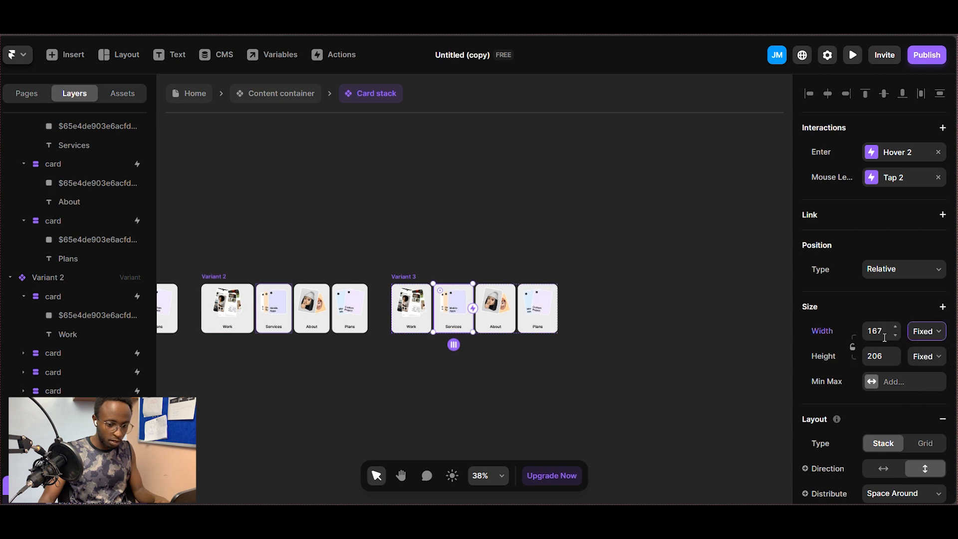
{"action": "left_click", "coordinate": [880, 331]}
{"action": "type", "text": "220"}
{"action": "key", "text": "Return"}
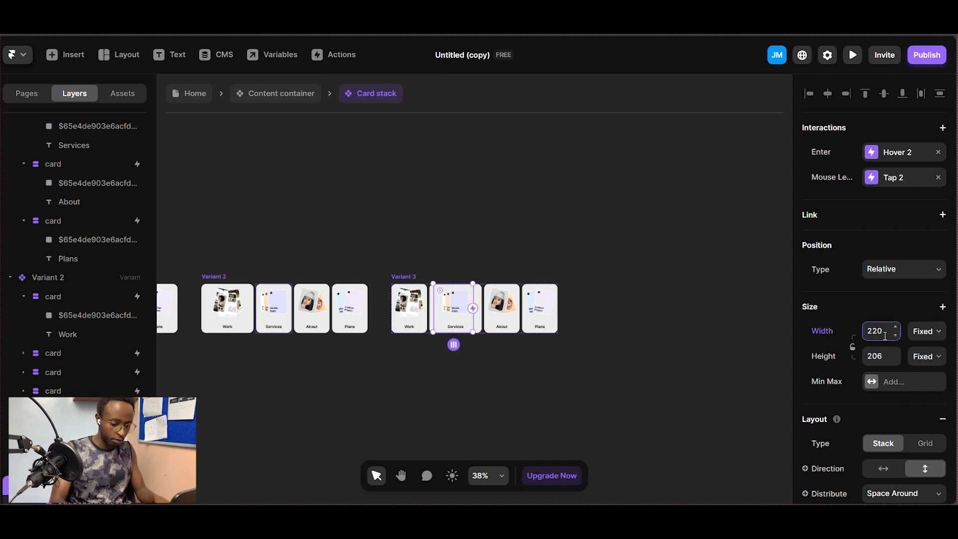
{"action": "left_click", "coordinate": [574, 220]}
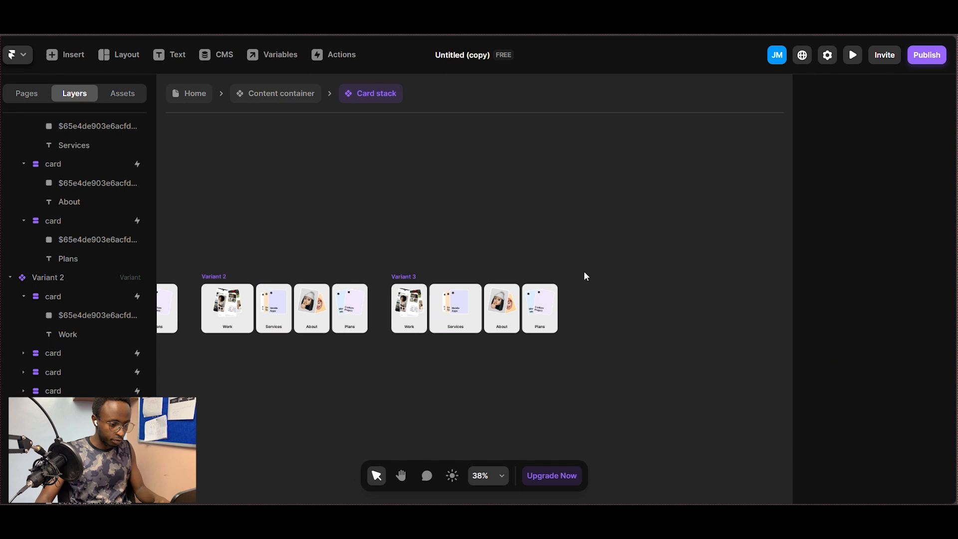
Step: Add a fourth variant based on Variant 3 and set its Services card's width to Fill
{"action": "left_click", "coordinate": [404, 277]}
{"action": "left_click", "coordinate": [676, 319]}
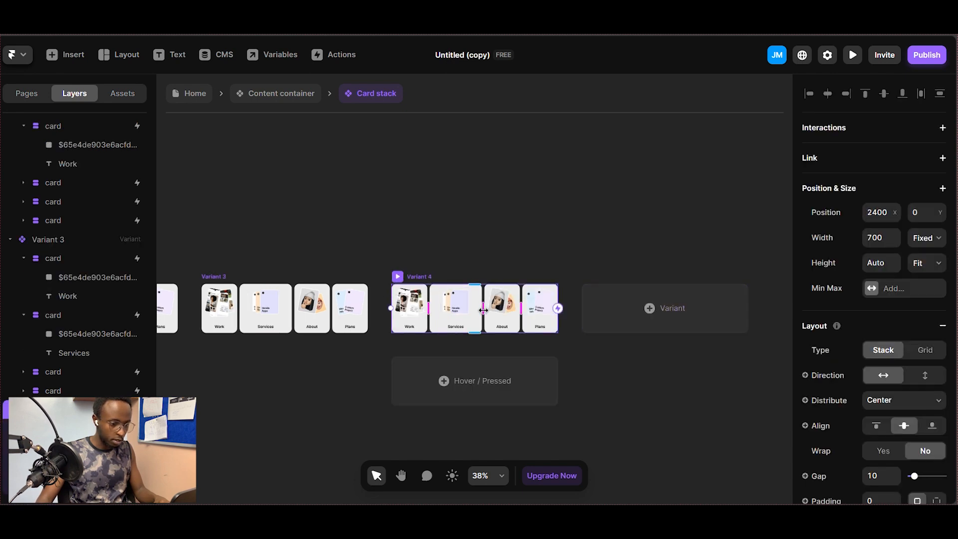
{"action": "left_click", "coordinate": [474, 323]}
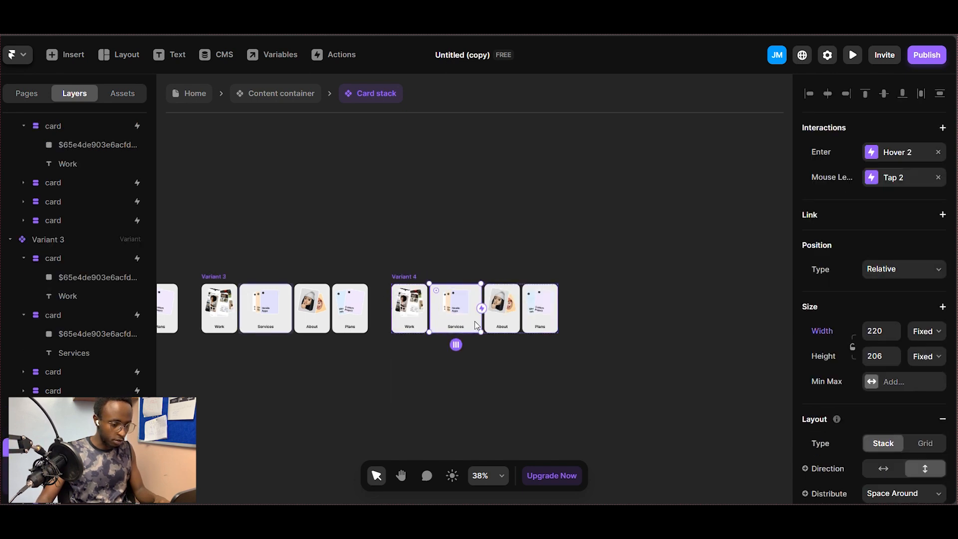
{"action": "left_click", "coordinate": [926, 331]}
{"action": "left_click", "coordinate": [921, 367]}
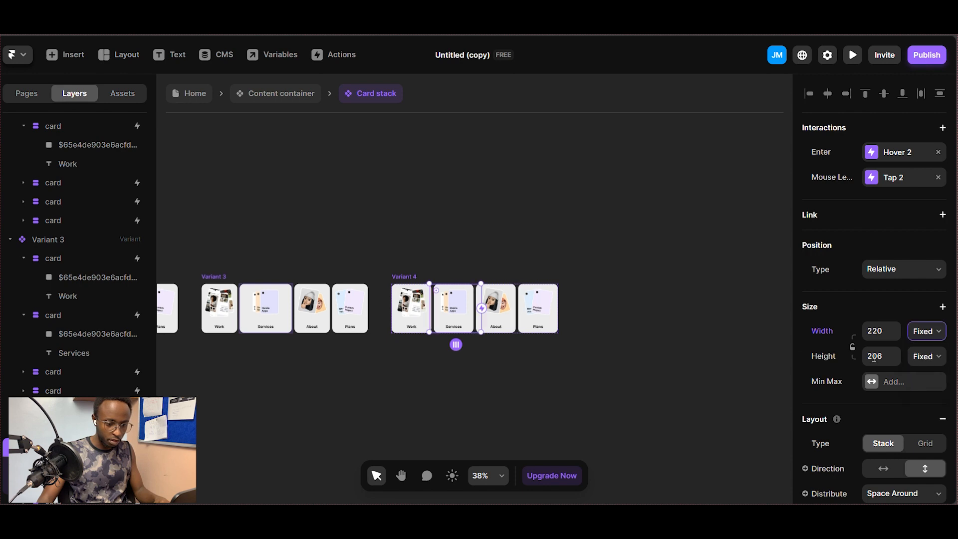
Step: Set the width of the About card in Variant 4 to 220
{"action": "left_click", "coordinate": [514, 324]}
{"action": "left_click", "coordinate": [883, 338]}
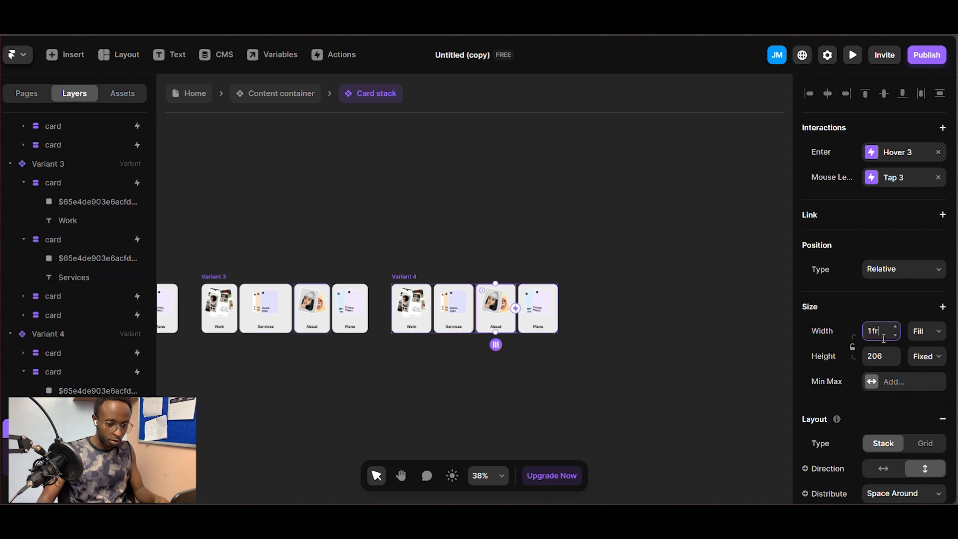
{"action": "type", "text": "220"}
{"action": "key", "text": "Return"}
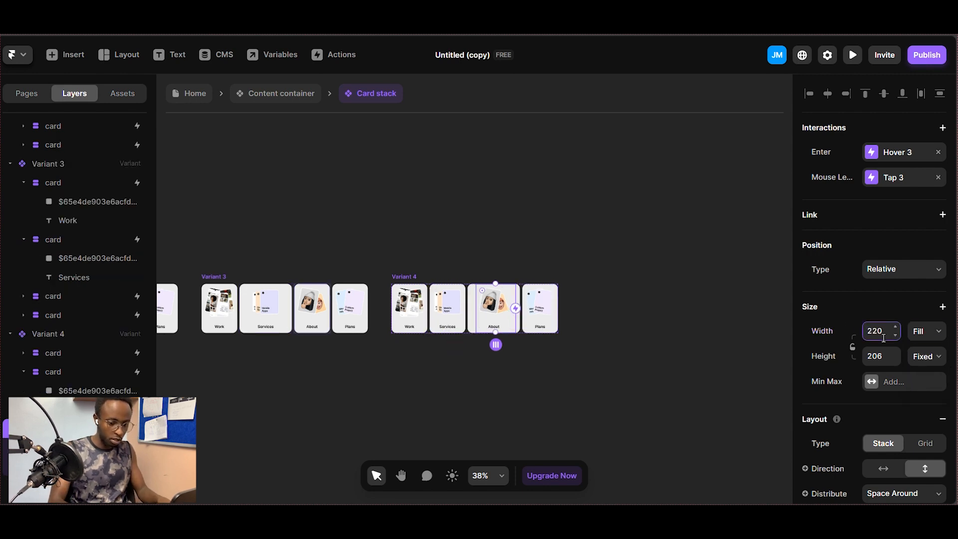
Step: Add a fifth variant based on Variant 4 and set its About card's width to Fill
{"action": "left_click", "coordinate": [413, 276]}
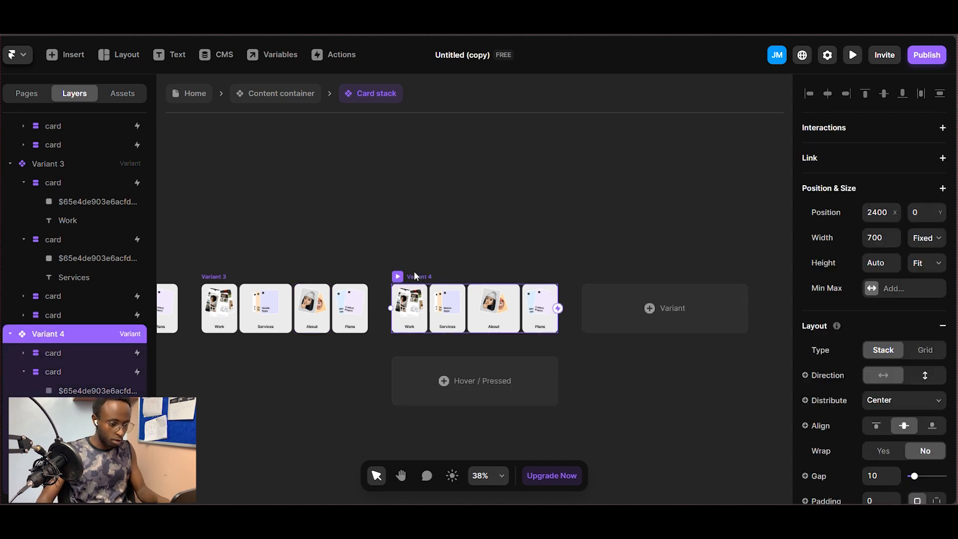
{"action": "left_click", "coordinate": [647, 310]}
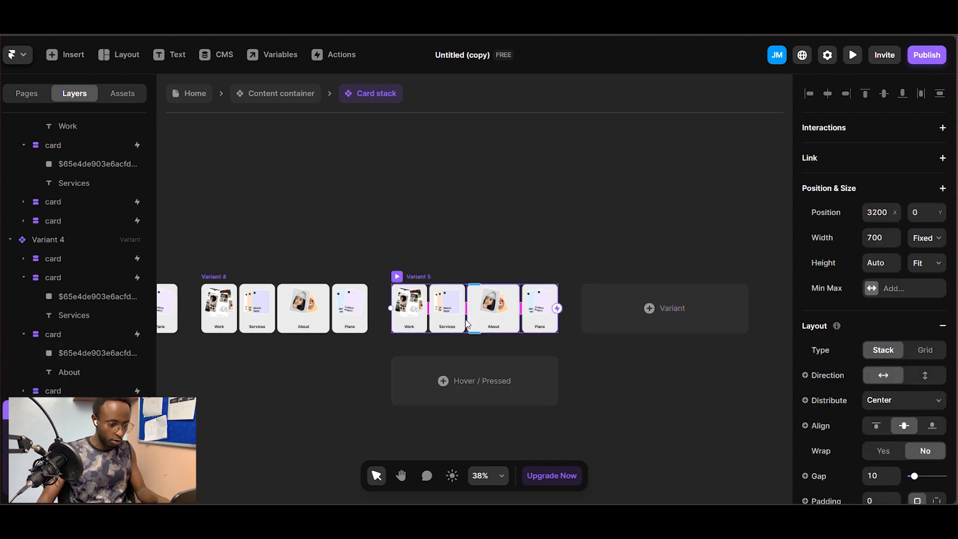
{"action": "left_click", "coordinate": [512, 317]}
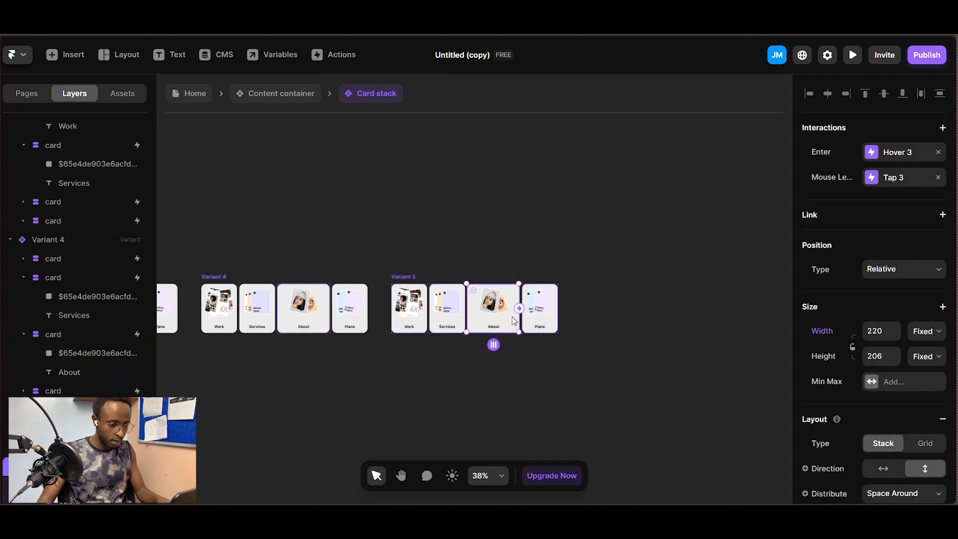
{"action": "left_click", "coordinate": [927, 331]}
{"action": "left_click", "coordinate": [922, 365]}
Step: Set the width of the Plans card in Variant 5 to 220
{"action": "left_click", "coordinate": [556, 322]}
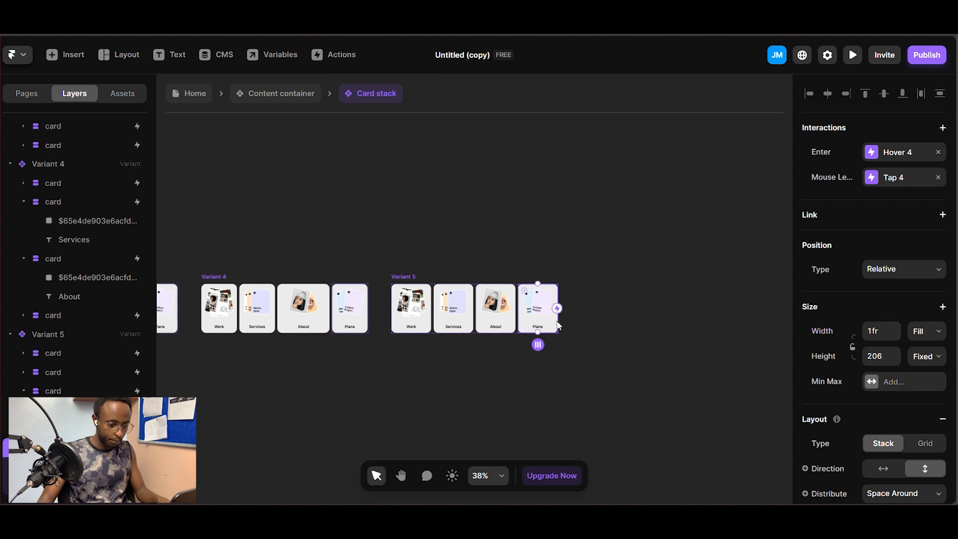
{"action": "left_click", "coordinate": [882, 327]}
{"action": "type", "text": "220"}
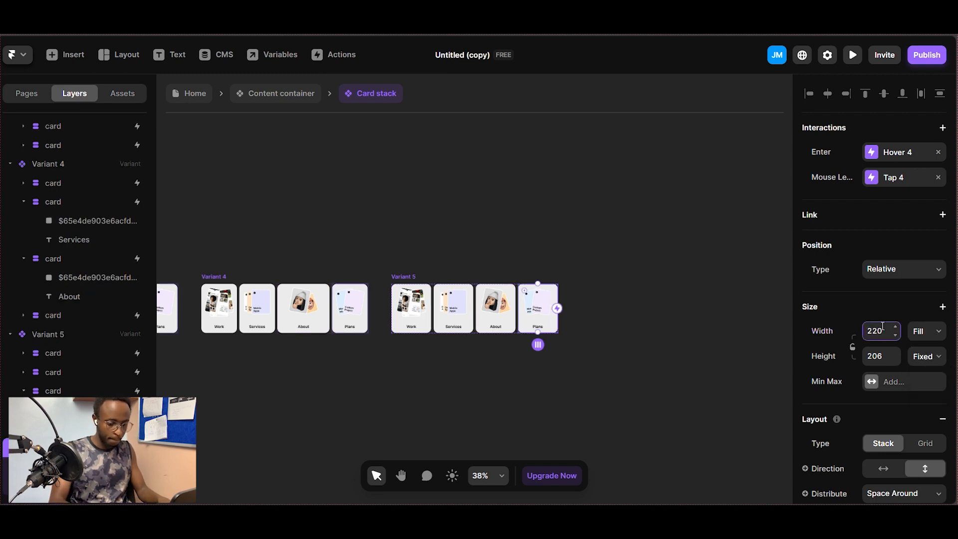
{"action": "key", "text": "Return"}
{"action": "left_click", "coordinate": [645, 302]}
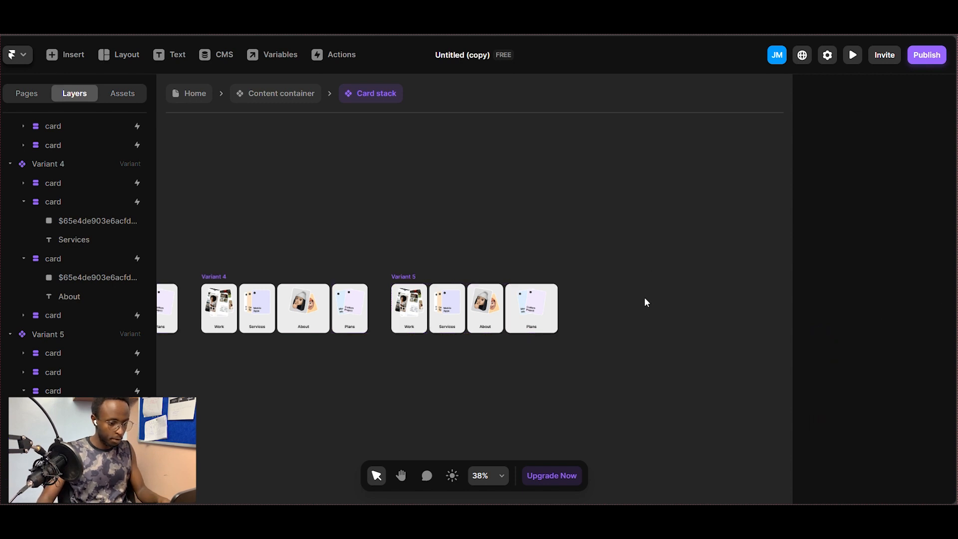
Step: Connect the Work card in Variant 1 to Variant 2 with an interaction on Mouse Enter
{"action": "key", "text": "space"}
{"action": "left_click_drag", "start_coordinate": [501, 214], "coordinate": [617, 223]}
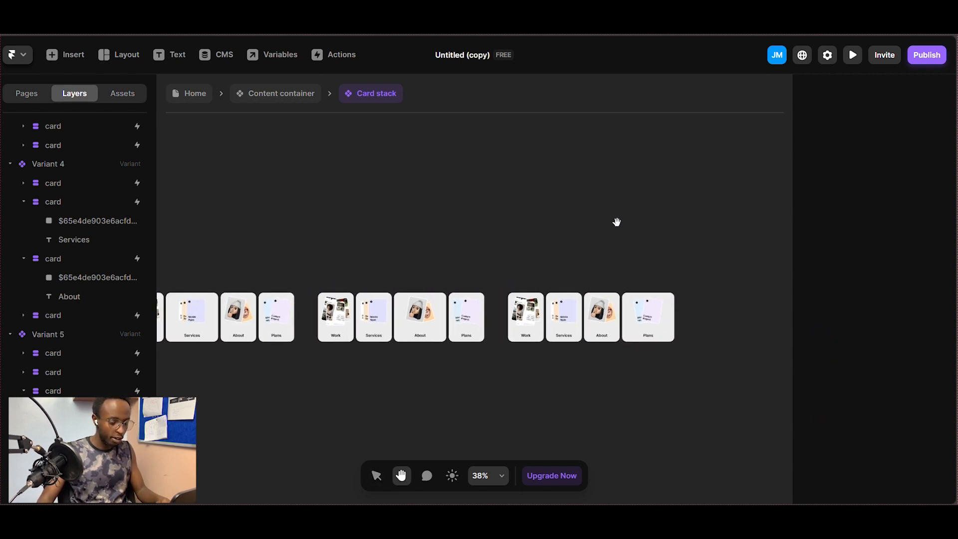
{"action": "left_click_drag", "start_coordinate": [468, 227], "coordinate": [567, 221]}
{"action": "left_click_drag", "start_coordinate": [449, 237], "coordinate": [585, 240]}
{"action": "left_click_drag", "start_coordinate": [420, 242], "coordinate": [344, 230]}
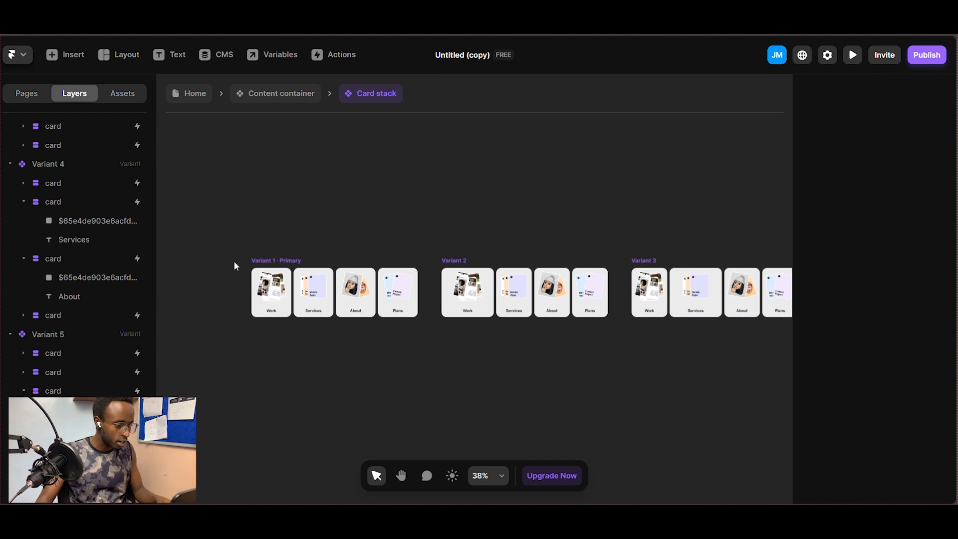
{"action": "left_click", "coordinate": [286, 312]}
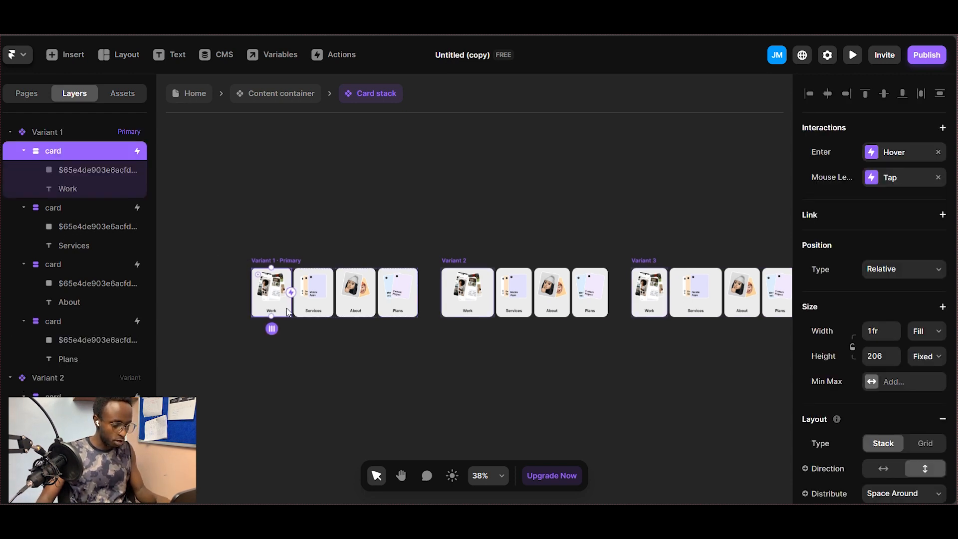
{"action": "left_click_drag", "start_coordinate": [290, 292], "coordinate": [472, 291]}
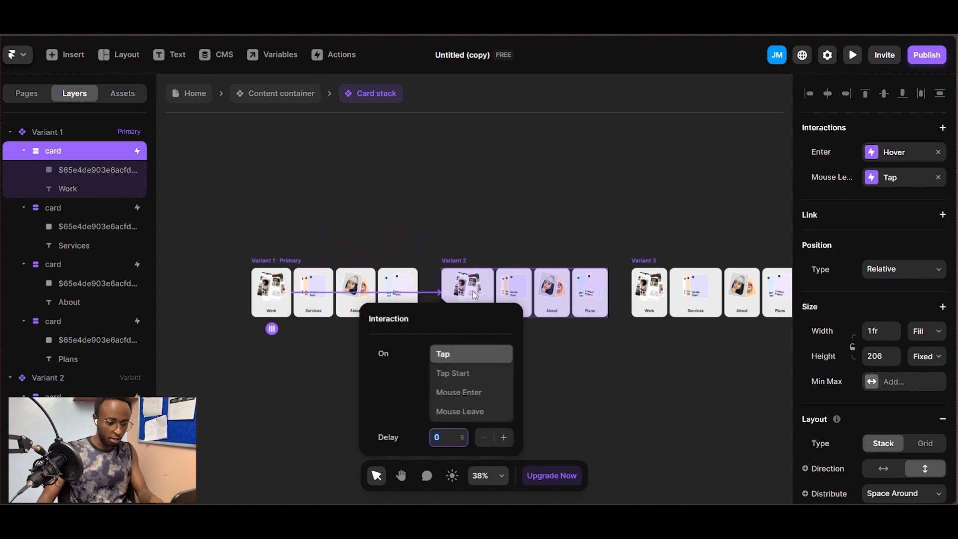
{"action": "left_click", "coordinate": [459, 398]}
{"action": "left_click", "coordinate": [585, 393]}
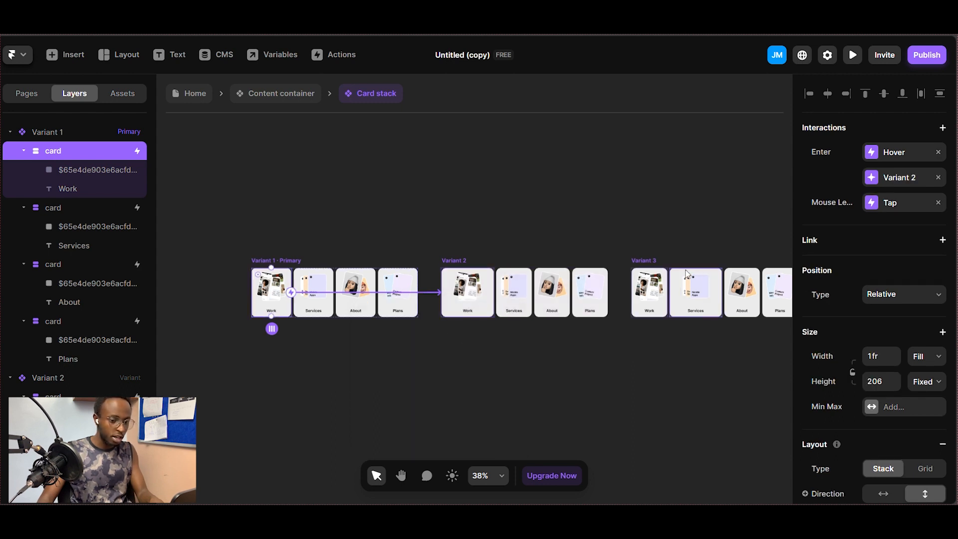
{"action": "left_click", "coordinate": [943, 128]}
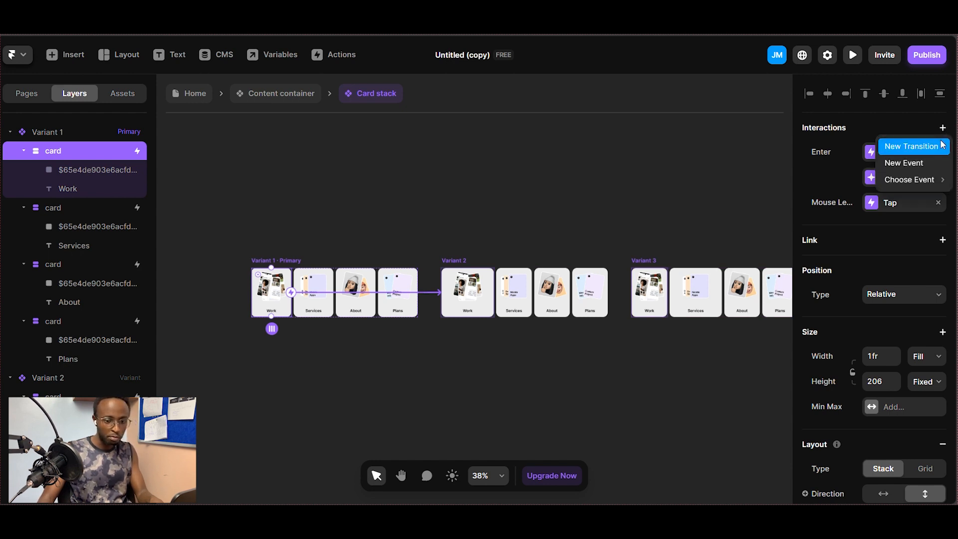
{"action": "left_click", "coordinate": [921, 164]}
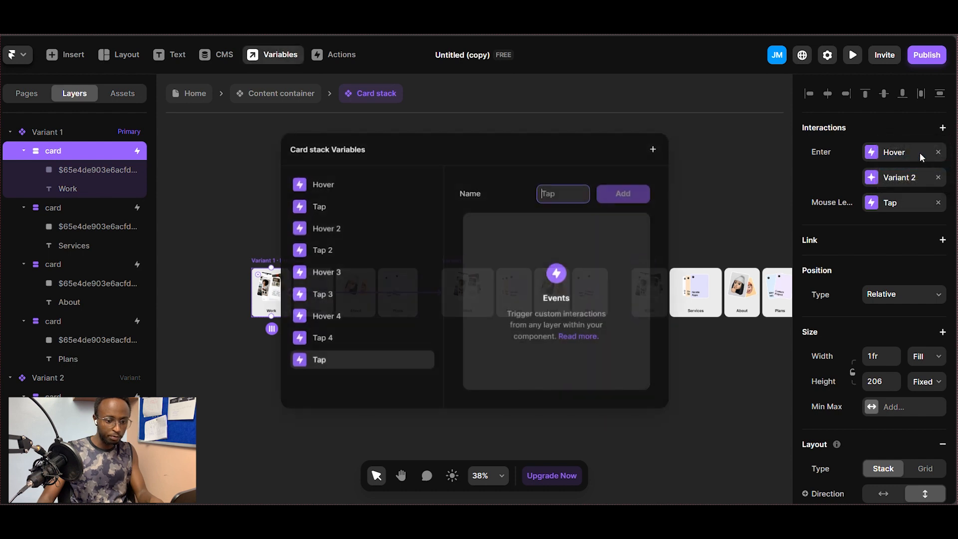
{"action": "left_click", "coordinate": [739, 159]}
Step: Add a transition to the Work card in Variant 1 that switches to Variant 1 on Mouse Leave
{"action": "left_click", "coordinate": [942, 127]}
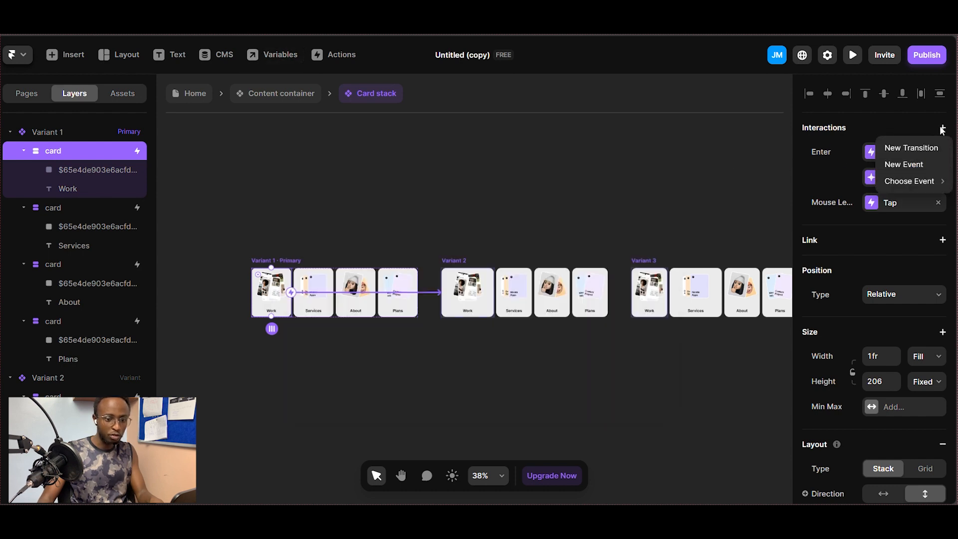
{"action": "left_click", "coordinate": [910, 148]}
{"action": "left_click", "coordinate": [743, 226]}
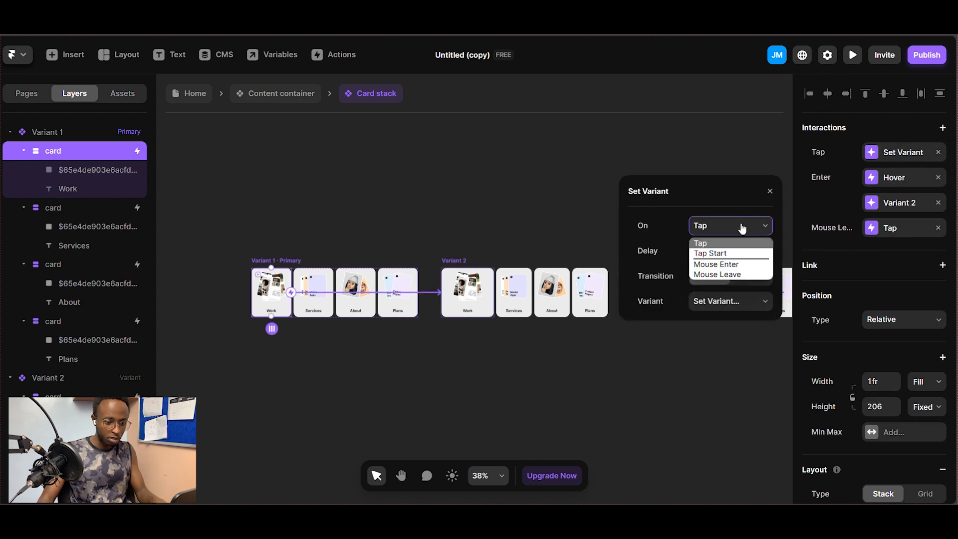
{"action": "left_click", "coordinate": [716, 275]}
{"action": "left_click", "coordinate": [737, 301]}
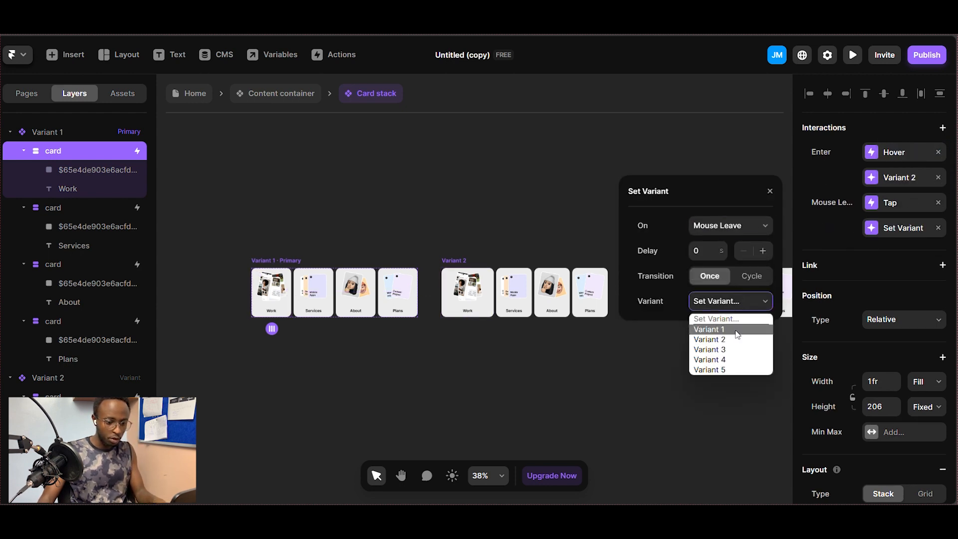
{"action": "left_click", "coordinate": [737, 329]}
{"action": "left_click", "coordinate": [438, 174]}
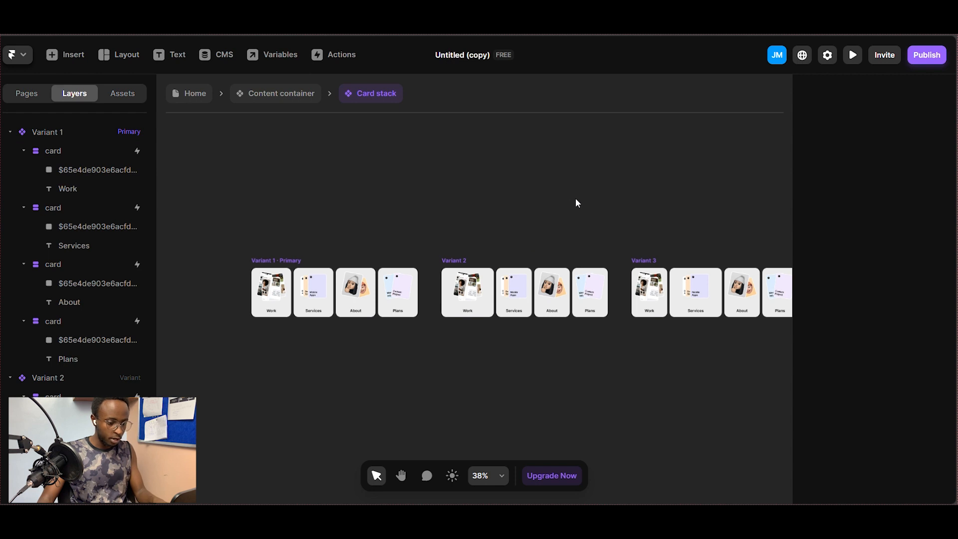
{"action": "left_click_drag", "start_coordinate": [575, 198], "coordinate": [475, 204]}
{"action": "key", "text": "space"}
{"action": "left_click_drag", "start_coordinate": [532, 211], "coordinate": [432, 220]}
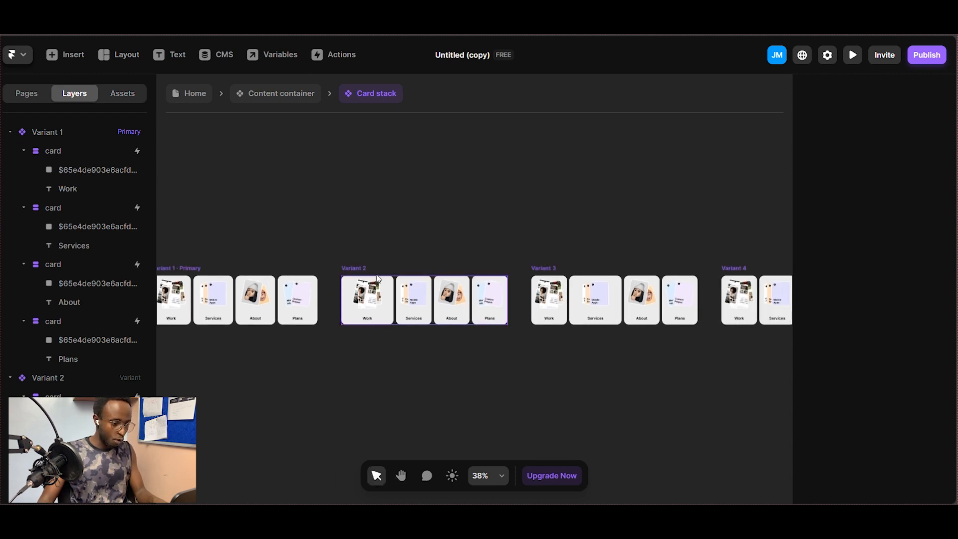
{"action": "left_click", "coordinate": [362, 269]}
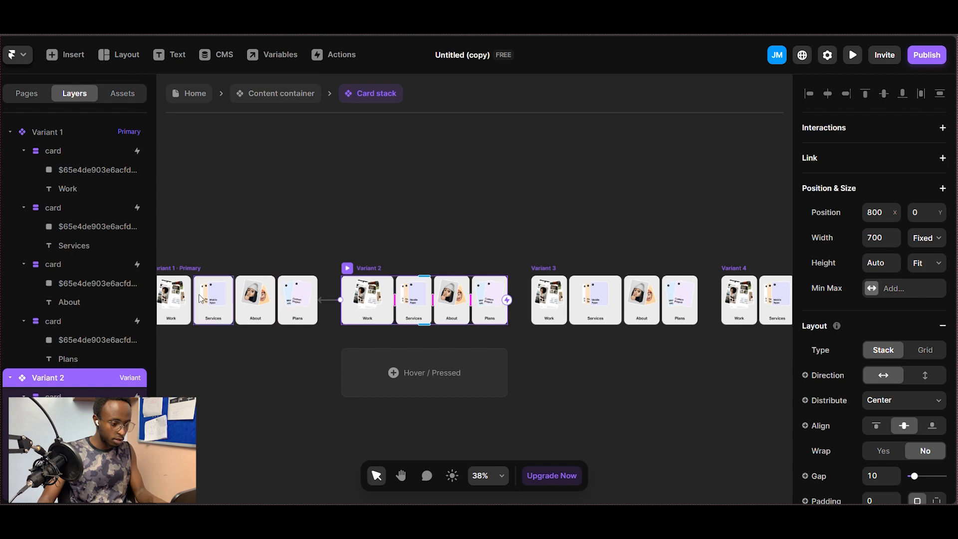
Step: Add a transition to the Services card in Variant 1 that switches to Variant 3 on Mouse Enter
{"action": "key", "text": "space"}
{"action": "left_click_drag", "start_coordinate": [250, 238], "coordinate": [415, 242]}
{"action": "left_click", "coordinate": [389, 327]}
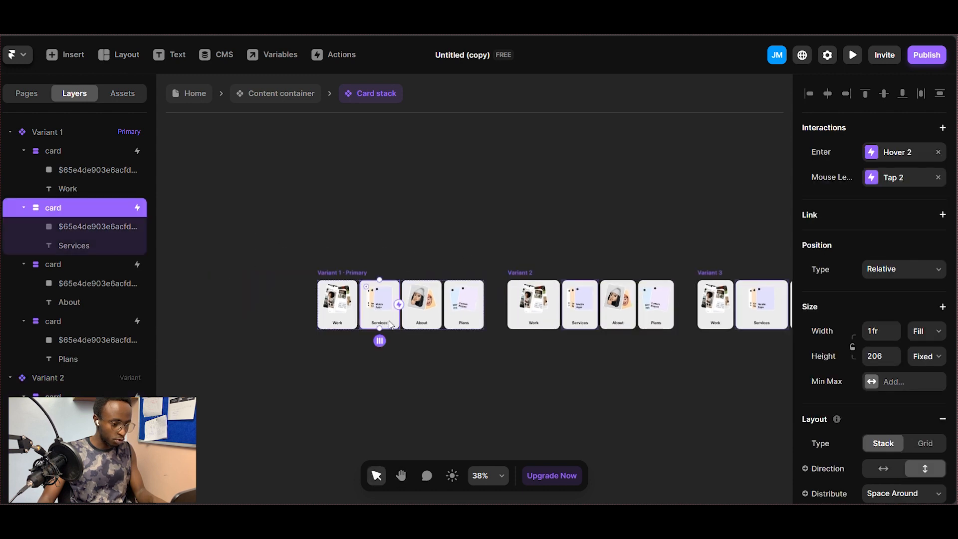
{"action": "left_click", "coordinate": [942, 127]}
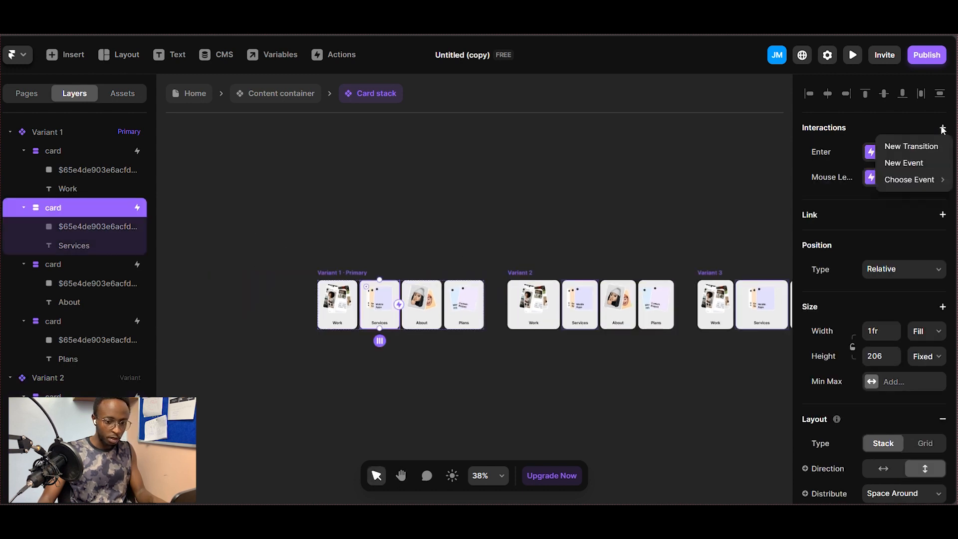
{"action": "left_click", "coordinate": [912, 153]}
{"action": "left_click", "coordinate": [700, 230]}
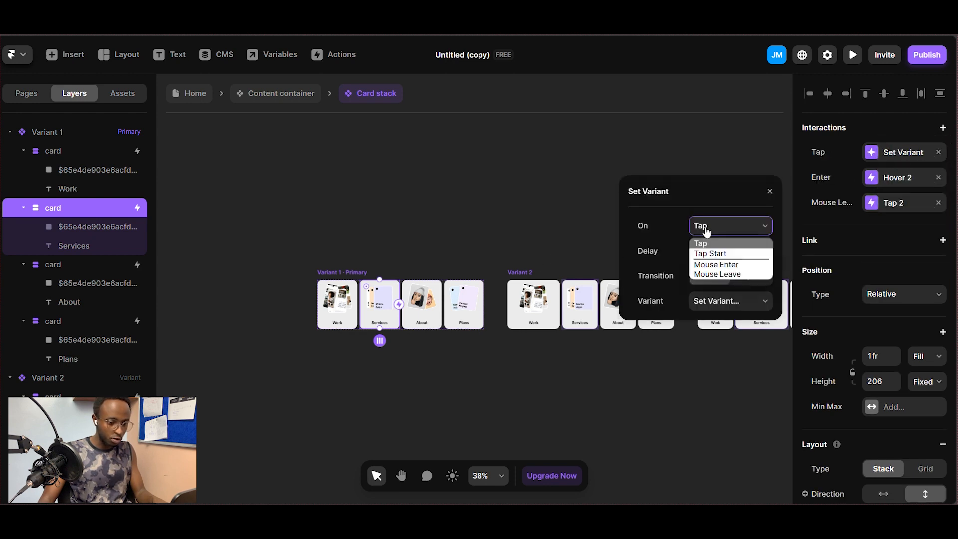
{"action": "left_click", "coordinate": [708, 264]}
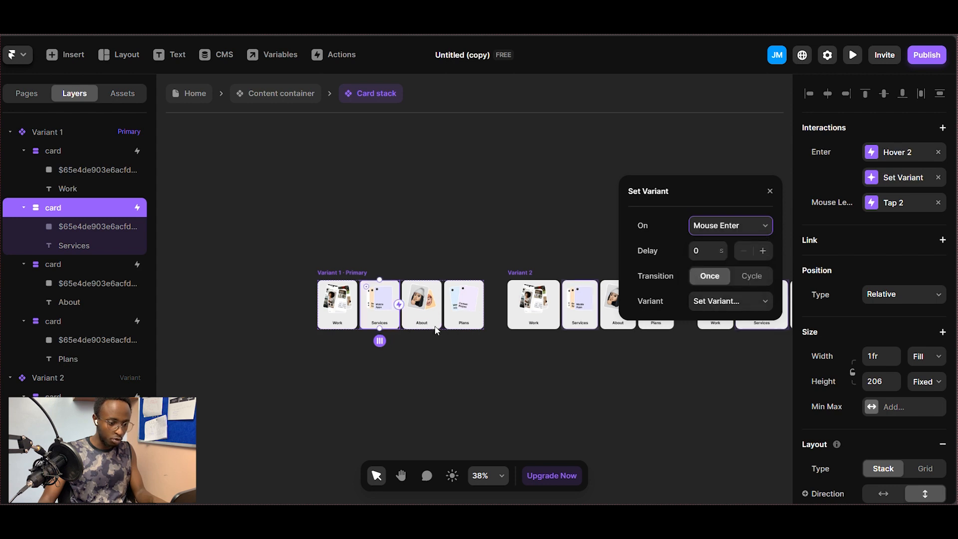
{"action": "left_click", "coordinate": [709, 304]}
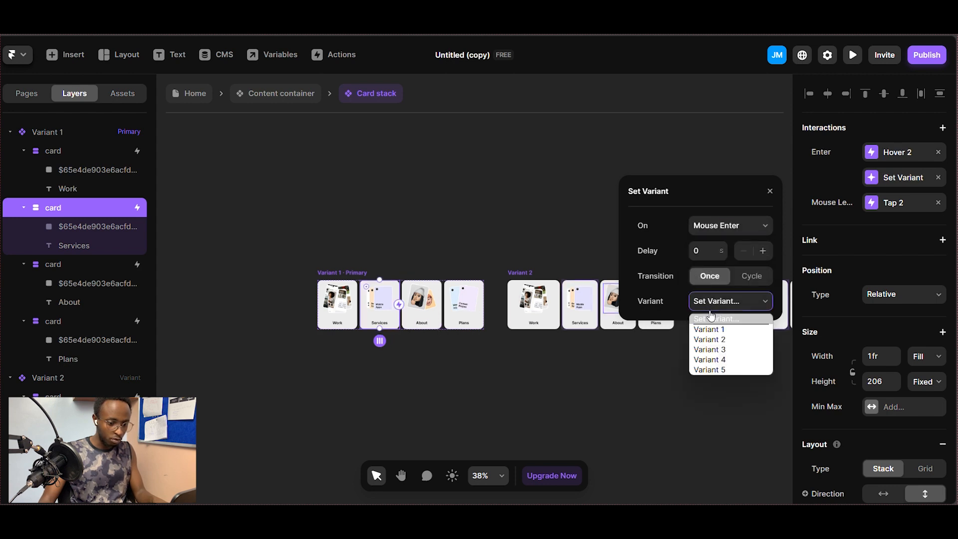
{"action": "left_click", "coordinate": [708, 348]}
{"action": "left_click", "coordinate": [540, 192]}
Step: Add a second transition to the Services card in Variant 1 that returns to Variant 1 on Mouse Leave
{"action": "key", "text": "h"}
{"action": "scroll", "coordinate": [565, 162], "scroll_direction": "right", "scroll_amount": 5}
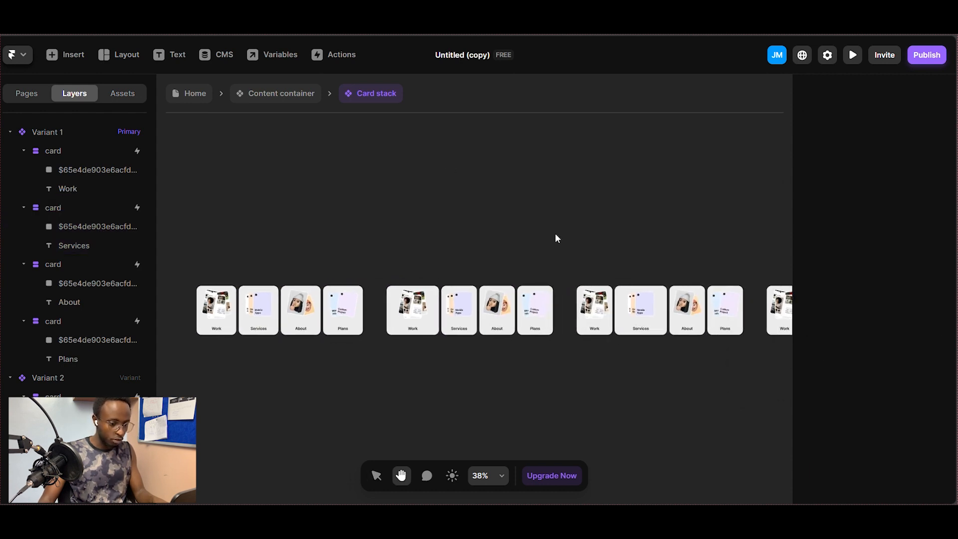
{"action": "key", "text": "v"}
{"action": "left_click", "coordinate": [654, 328]}
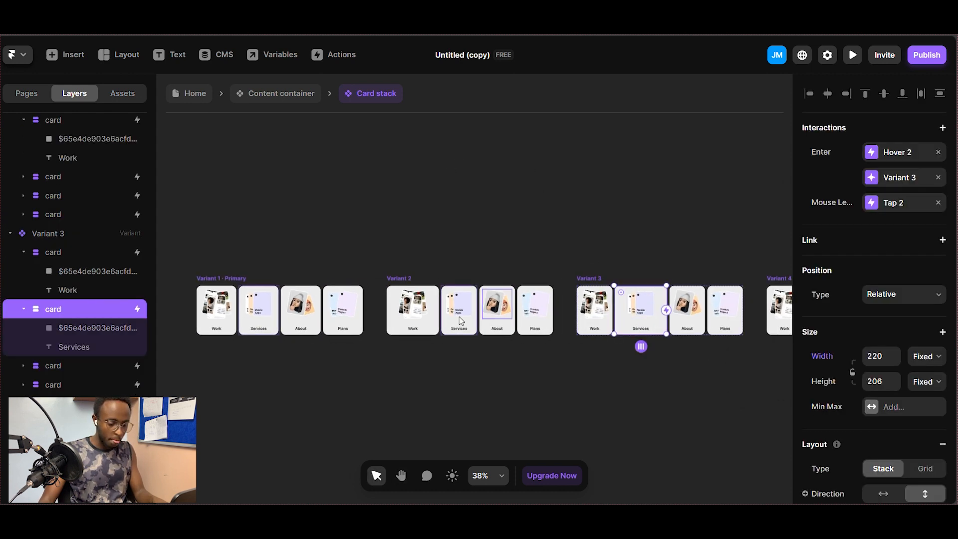
{"action": "left_click", "coordinate": [267, 325]}
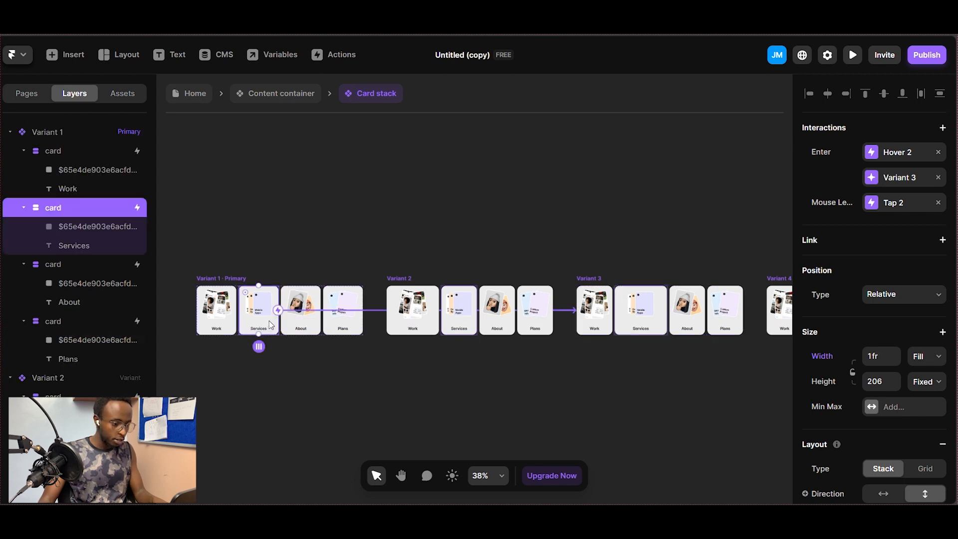
{"action": "left_click", "coordinate": [941, 129]}
{"action": "left_click", "coordinate": [914, 149]}
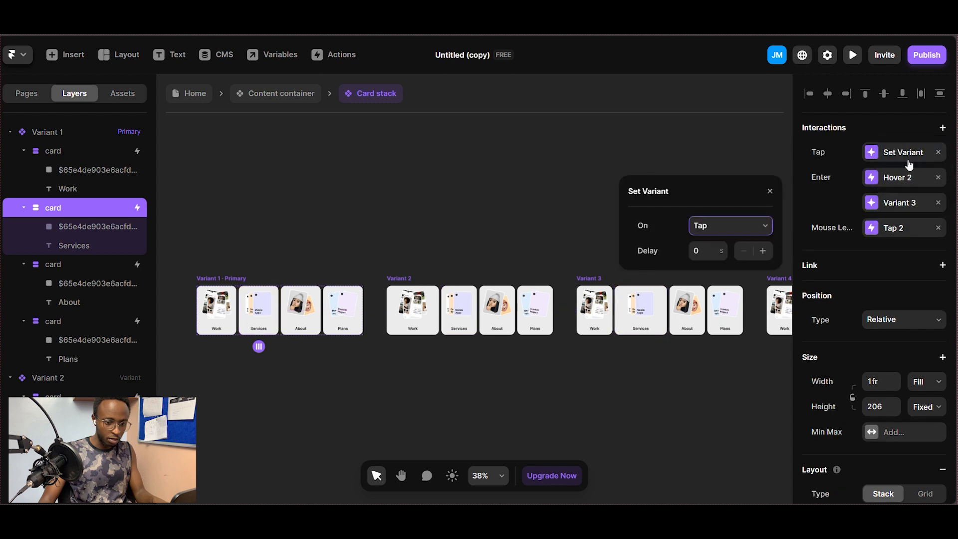
{"action": "left_click", "coordinate": [752, 227]}
{"action": "left_click", "coordinate": [743, 273]}
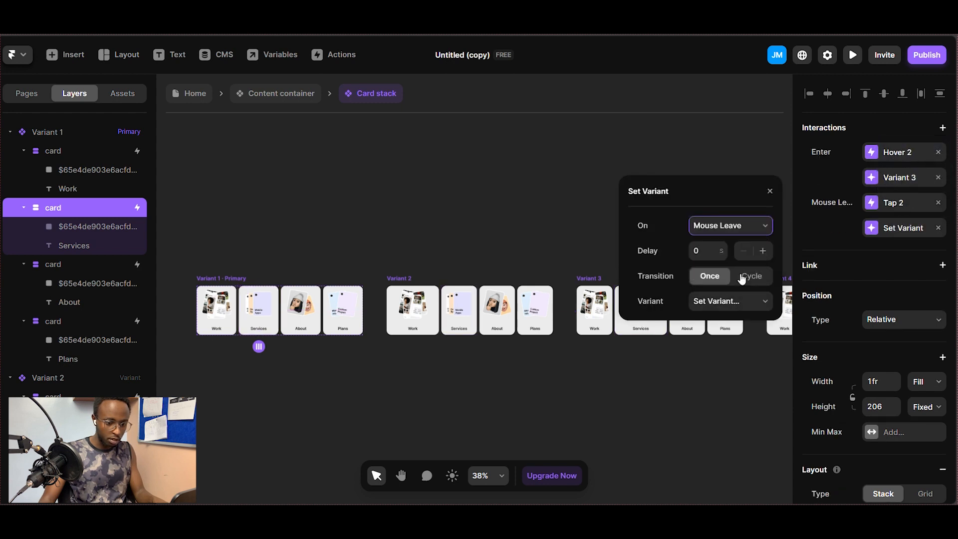
{"action": "left_click", "coordinate": [733, 301]}
{"action": "left_click", "coordinate": [708, 326]}
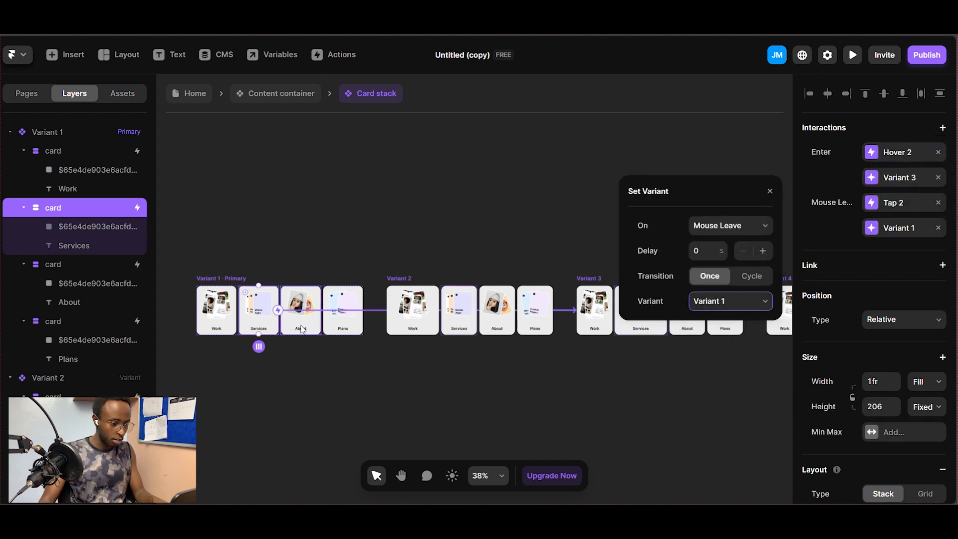
{"action": "left_click", "coordinate": [393, 183]}
Step: Add a transition to the About card in Variant 1 that switches to Variant 4 on Mouse Enter
{"action": "left_click", "coordinate": [310, 329]}
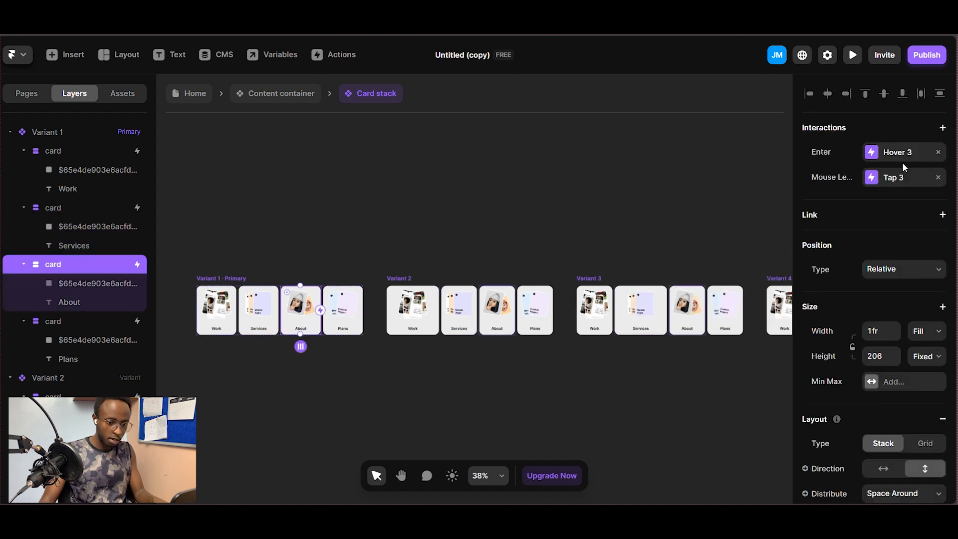
{"action": "left_click", "coordinate": [942, 128]}
{"action": "left_click", "coordinate": [934, 151]}
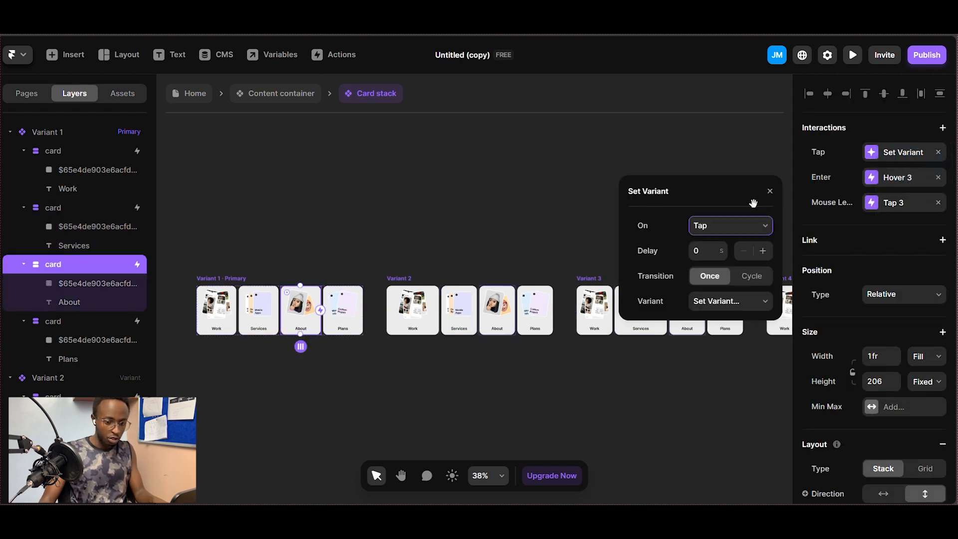
{"action": "left_click", "coordinate": [739, 231]}
{"action": "left_click", "coordinate": [719, 263]}
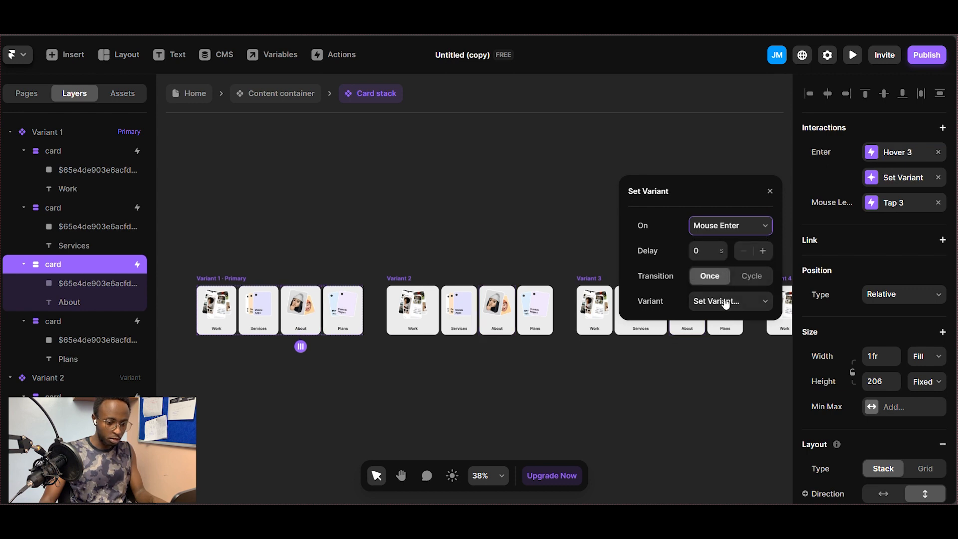
{"action": "left_click", "coordinate": [723, 302]}
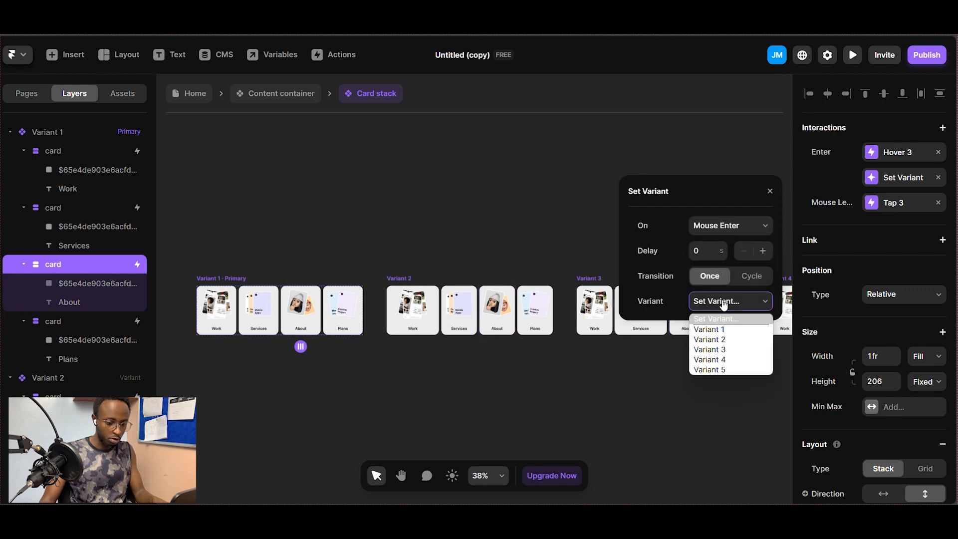
{"action": "left_click", "coordinate": [718, 360]}
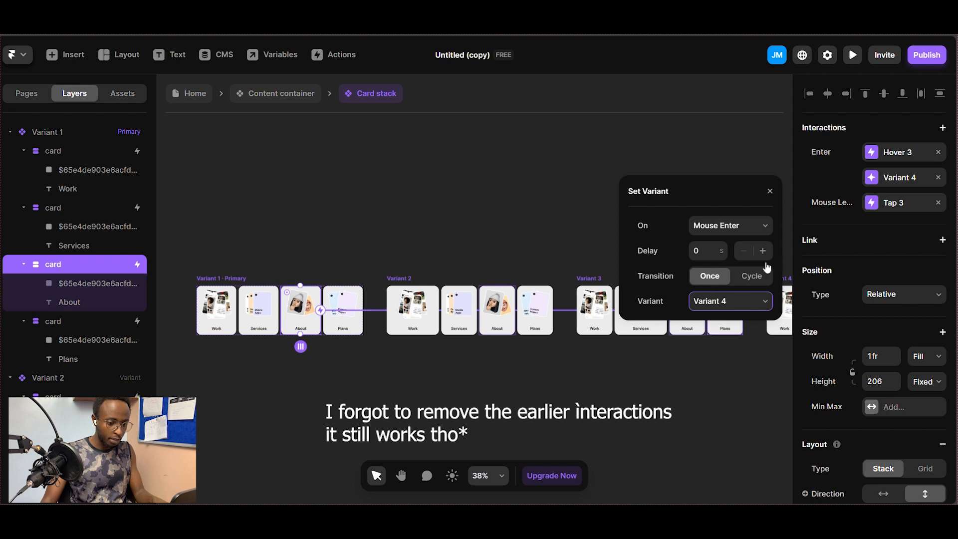
Step: Add a second transition to the About card in Variant 1 that sets Variant 1 on Tap
{"action": "left_click", "coordinate": [943, 130]}
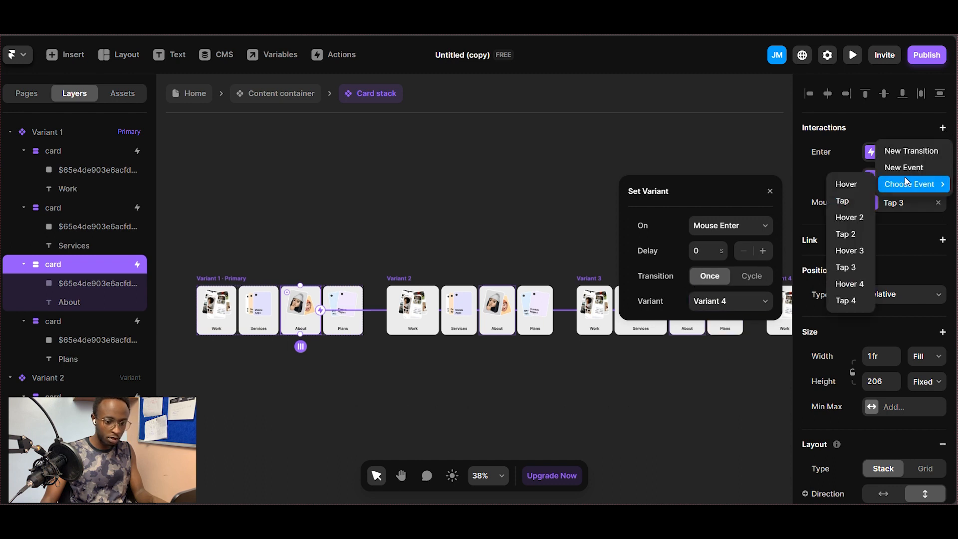
{"action": "left_click", "coordinate": [914, 151]}
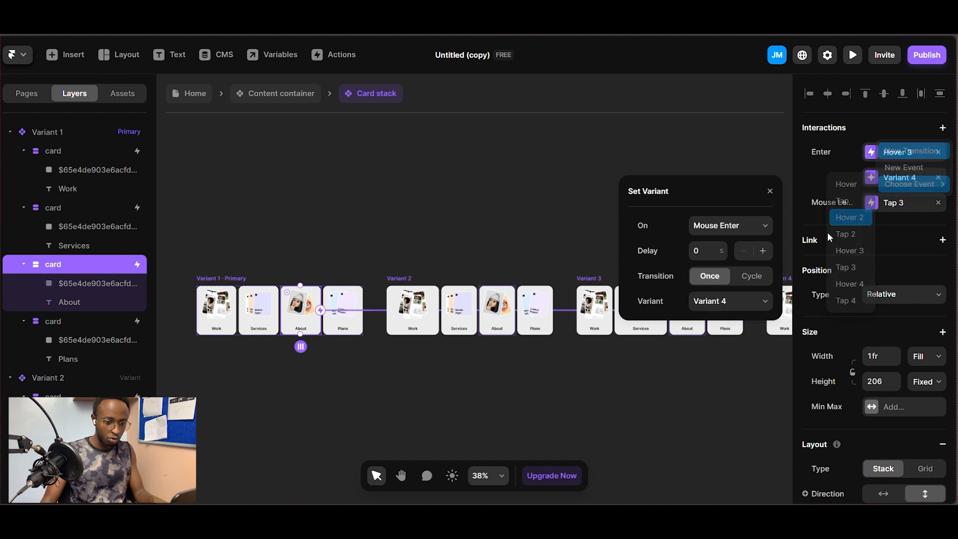
{"action": "left_click", "coordinate": [827, 232]}
{"action": "left_click", "coordinate": [726, 264]}
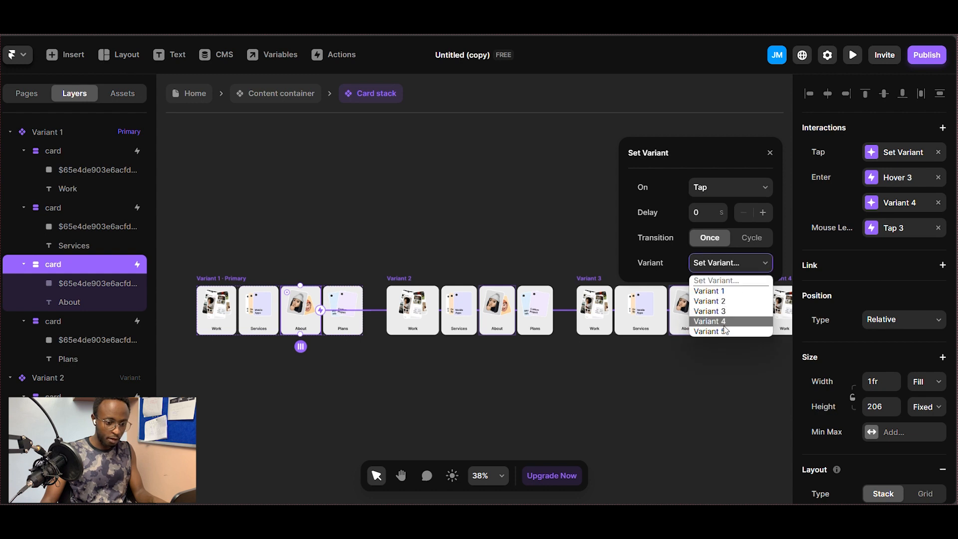
{"action": "left_click", "coordinate": [734, 291]}
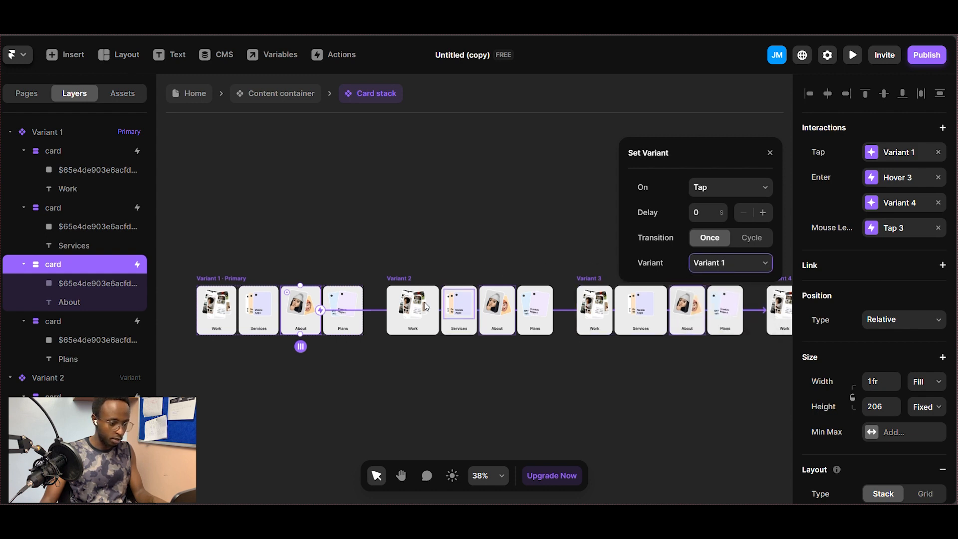
Step: Add a transition to the Plans card in Variant 1 that switches to Variant 5 on Mouse Enter
{"action": "left_click", "coordinate": [345, 328]}
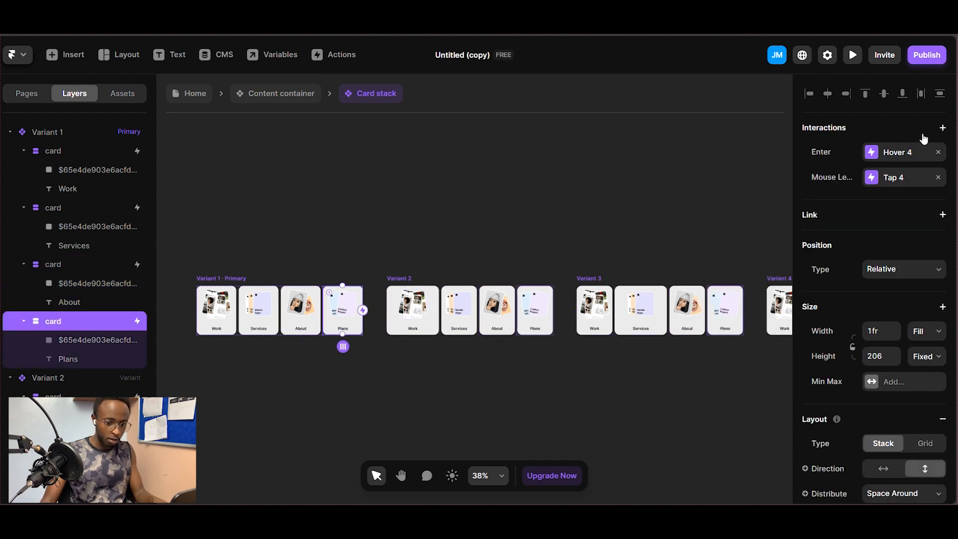
{"action": "left_click", "coordinate": [942, 129]}
{"action": "left_click", "coordinate": [923, 145]}
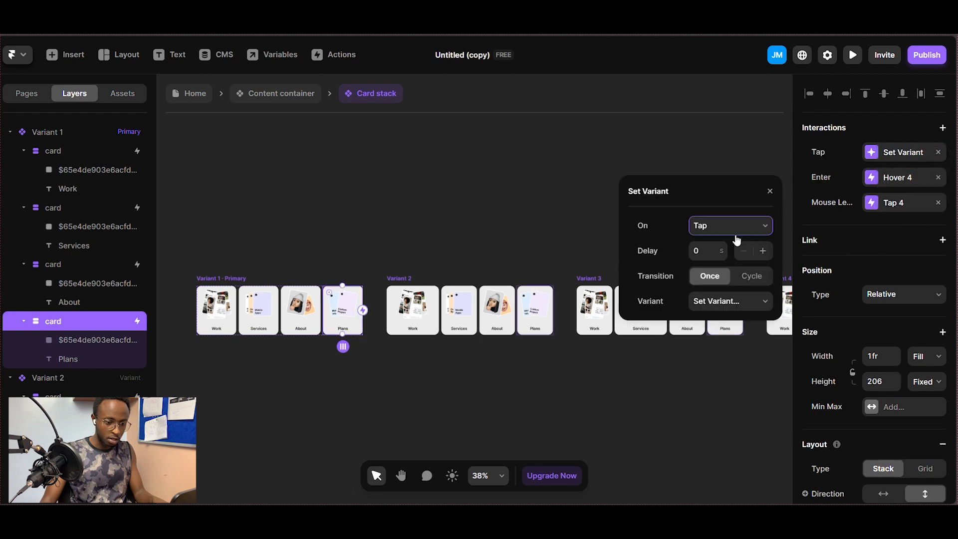
{"action": "left_click", "coordinate": [731, 226]}
{"action": "left_click", "coordinate": [733, 265]}
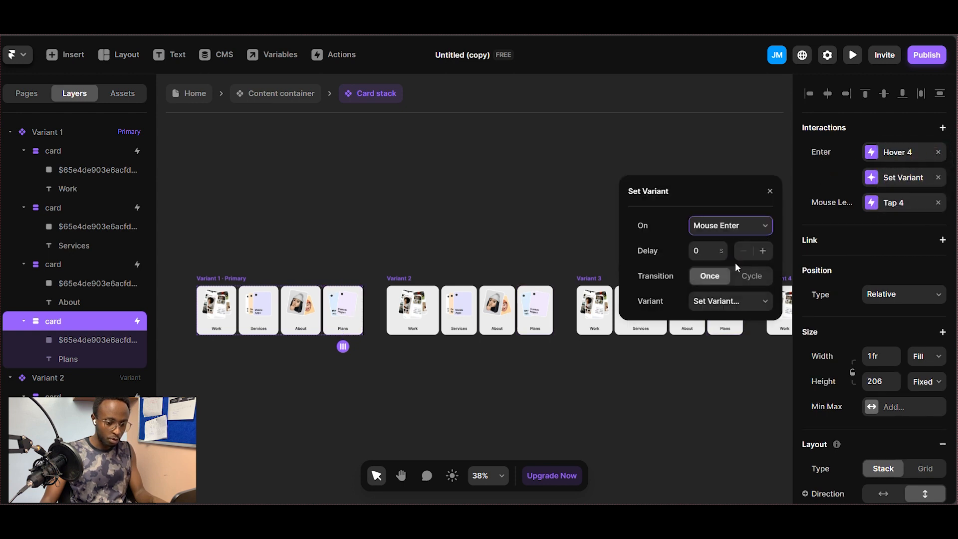
{"action": "left_click", "coordinate": [708, 304]}
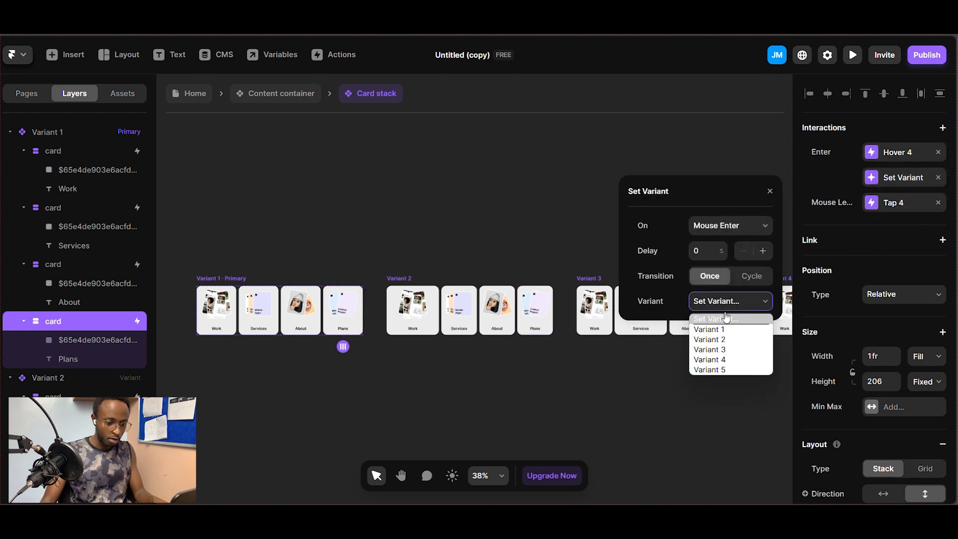
{"action": "left_click", "coordinate": [734, 367]}
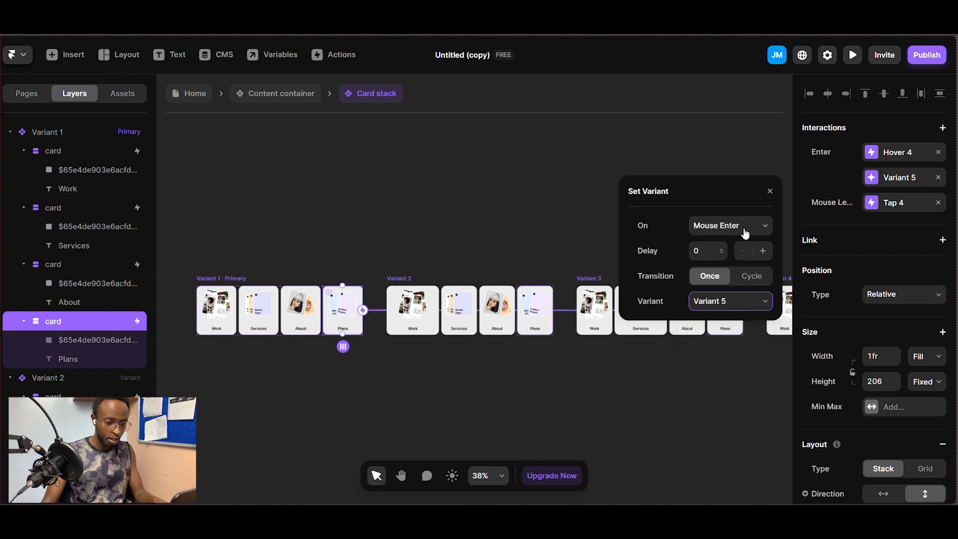
Step: Add a second transition to the Plans card in Variant 1 that returns to Variant 1 on Mouse Leave
{"action": "left_click", "coordinate": [942, 128]}
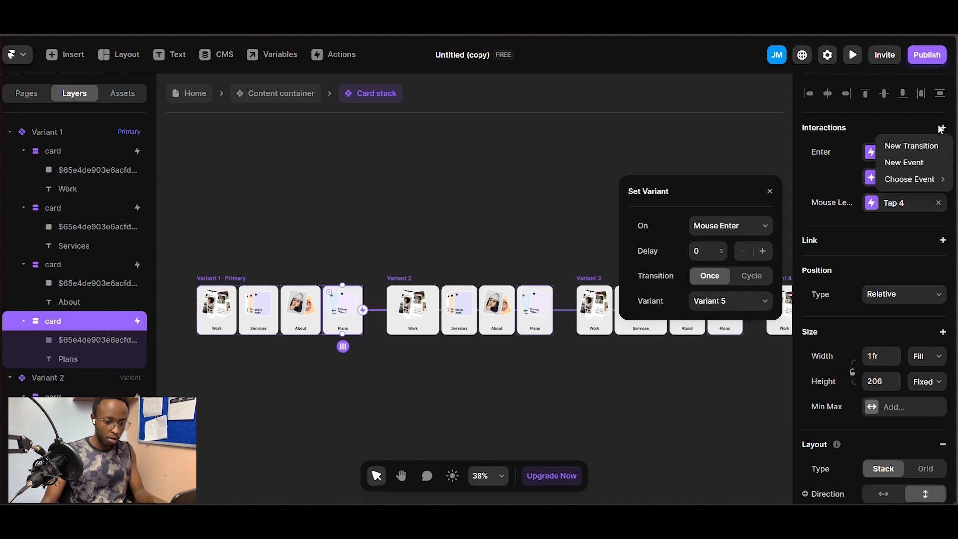
{"action": "mouse_move", "coordinate": [911, 179]}
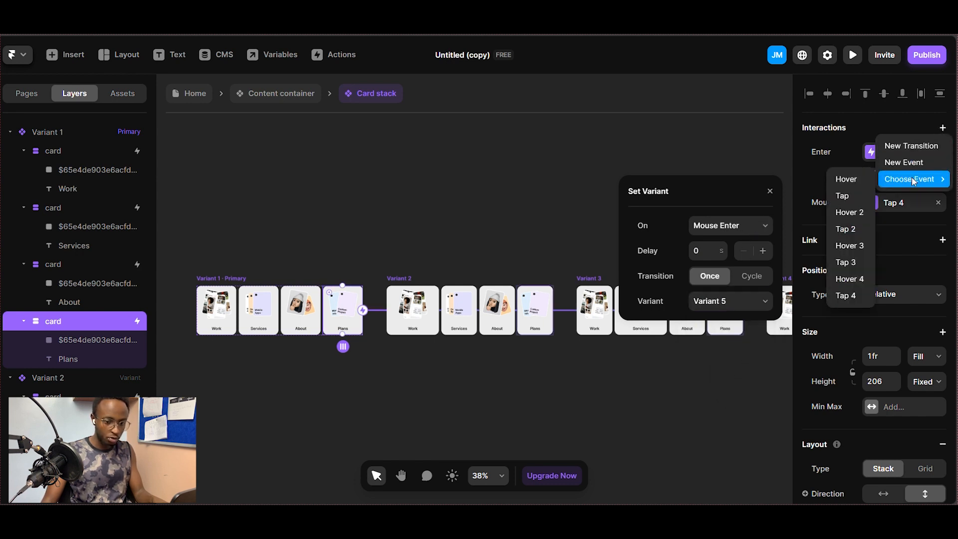
{"action": "left_click", "coordinate": [921, 146]}
{"action": "left_click", "coordinate": [763, 189]}
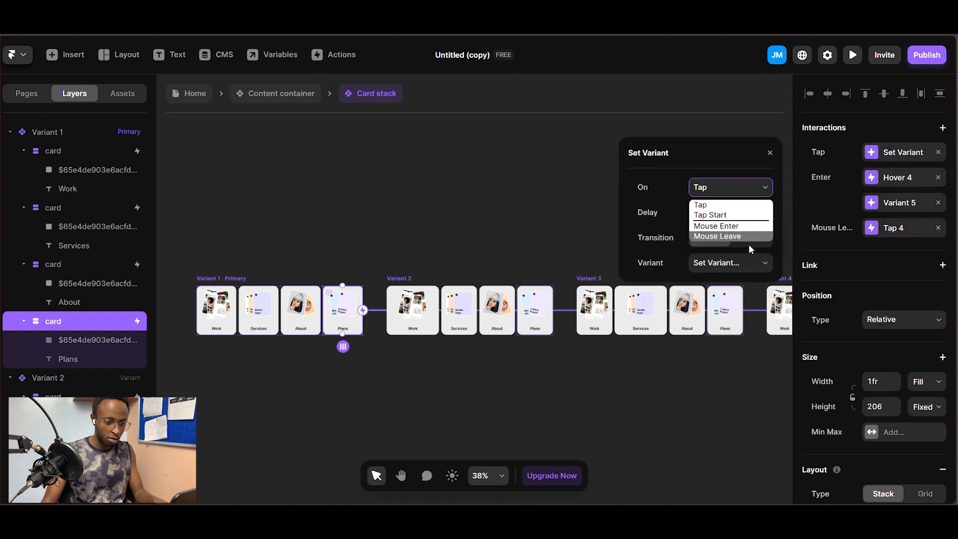
{"action": "left_click", "coordinate": [748, 242]}
{"action": "left_click", "coordinate": [747, 265]}
{"action": "left_click", "coordinate": [709, 291]}
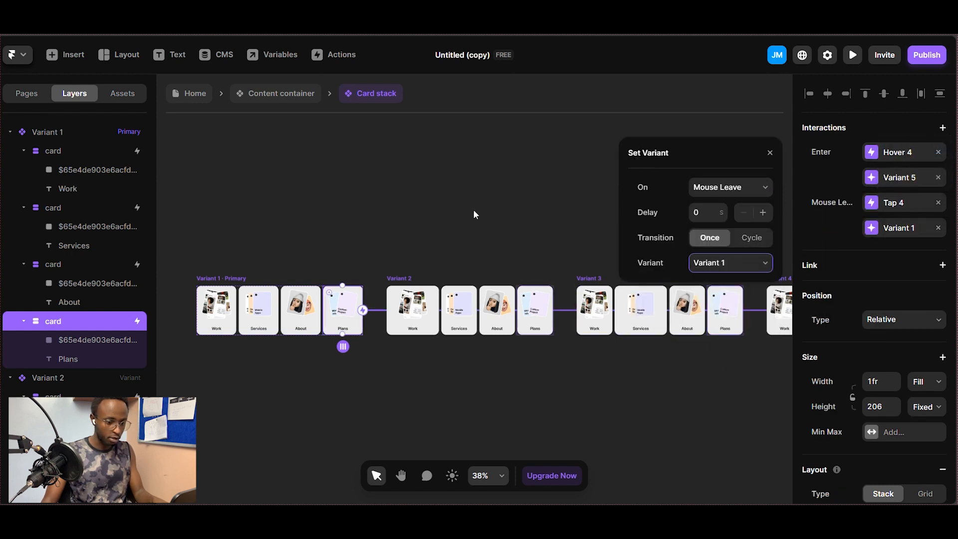
{"action": "left_click", "coordinate": [474, 206]}
Step: Preview the Card stack's primary variant, test the cards' hover behaviour, and return to the canvas
{"action": "left_click", "coordinate": [202, 279]}
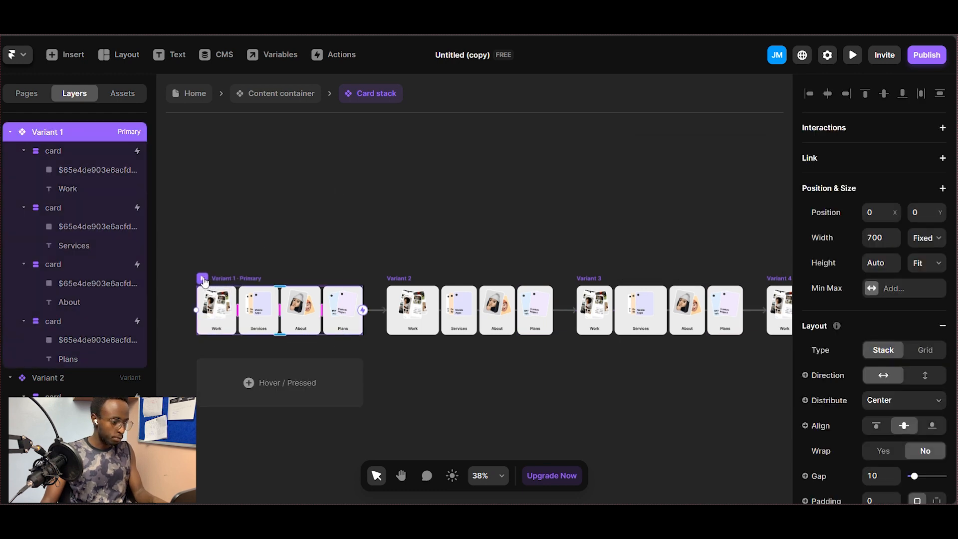
{"action": "left_click", "coordinate": [202, 278]}
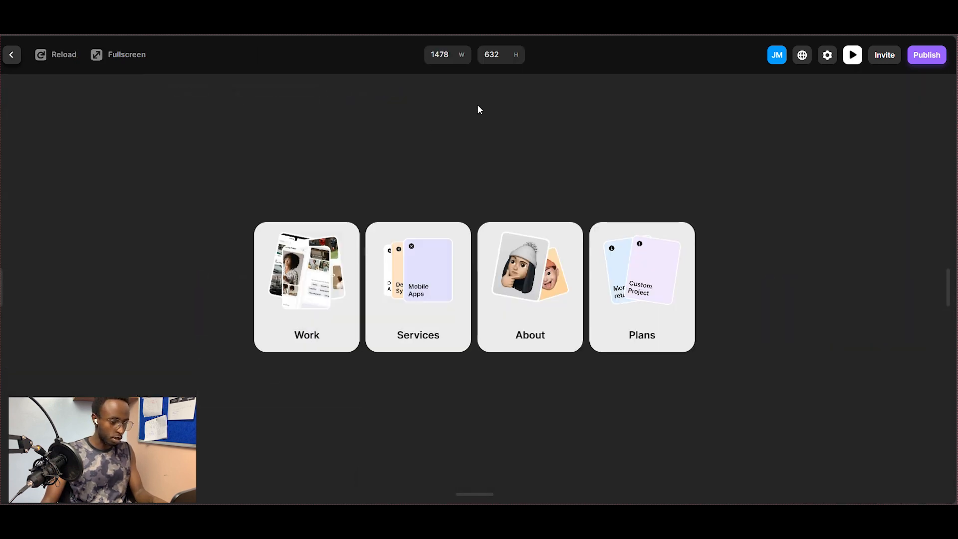
{"action": "mouse_move", "coordinate": [322, 274]}
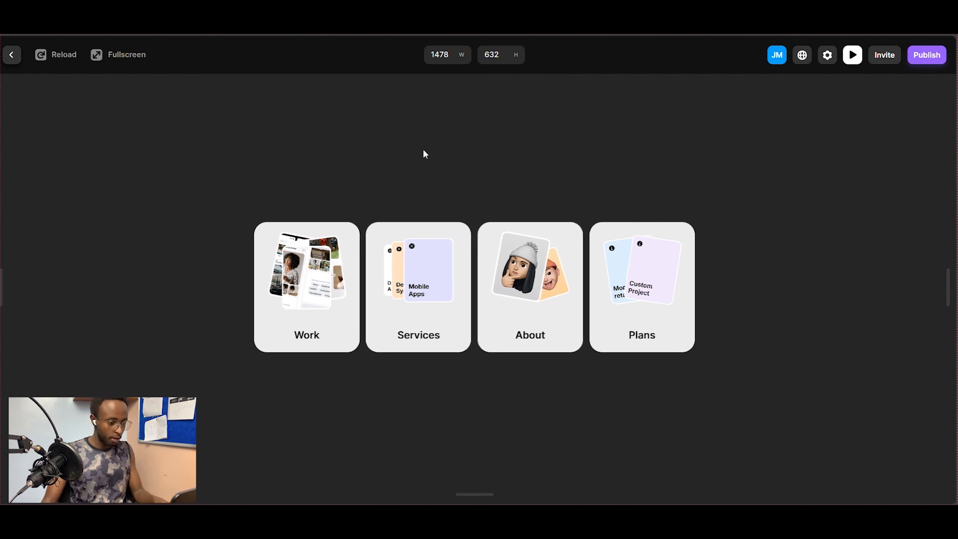
{"action": "mouse_move", "coordinate": [414, 242]}
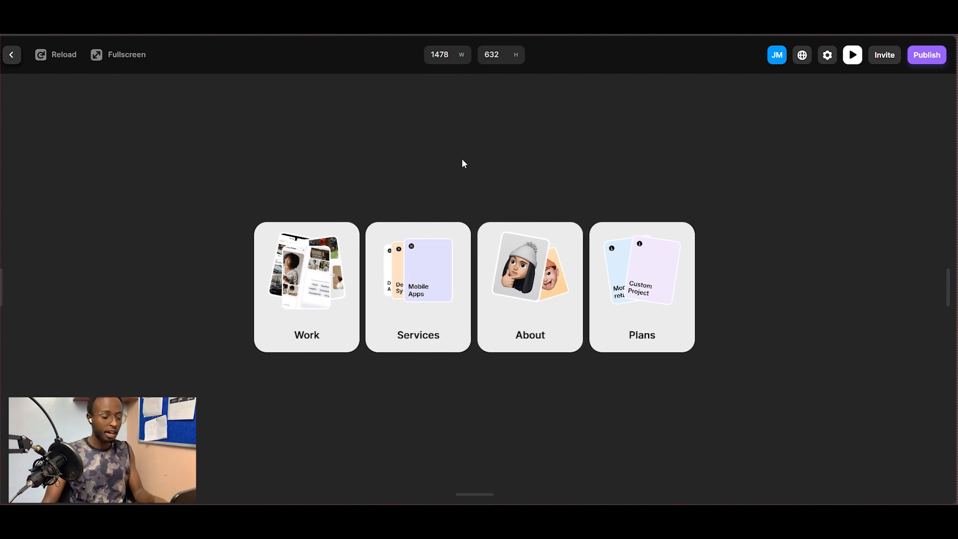
{"action": "mouse_move", "coordinate": [505, 287]}
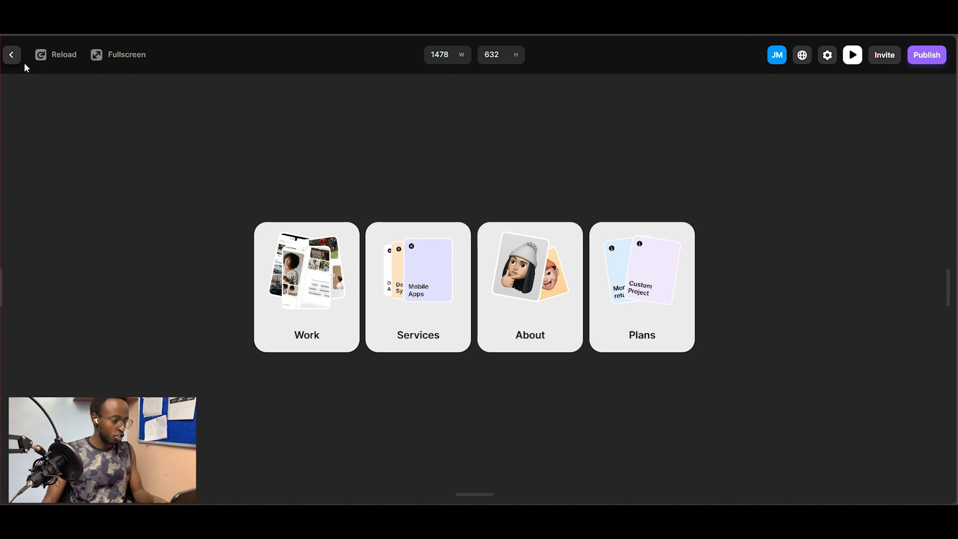
{"action": "left_click", "coordinate": [12, 55]}
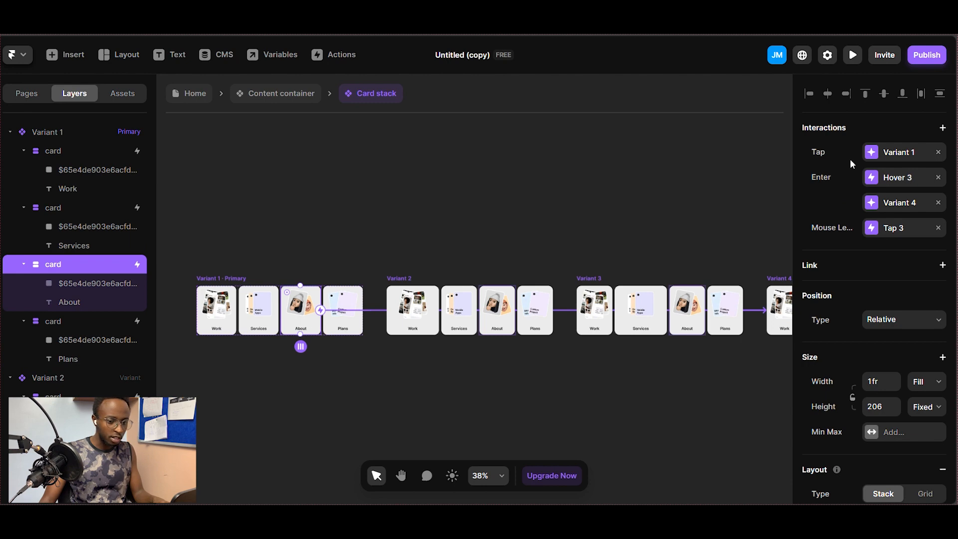
Step: Check the Tap 3 event on the About card in Variant 1 and remove it from the Mouse Leave interaction
{"action": "left_click", "coordinate": [890, 230]}
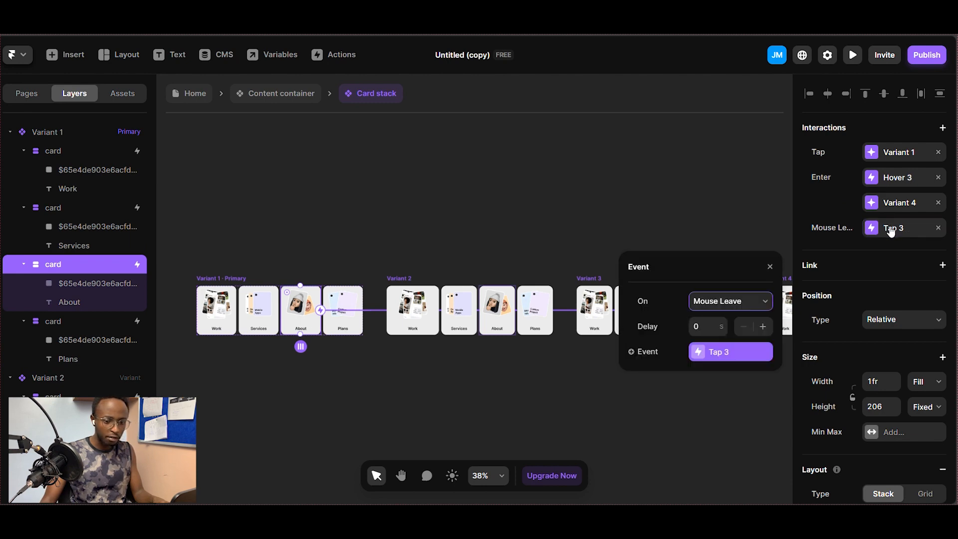
{"action": "left_click", "coordinate": [719, 352]}
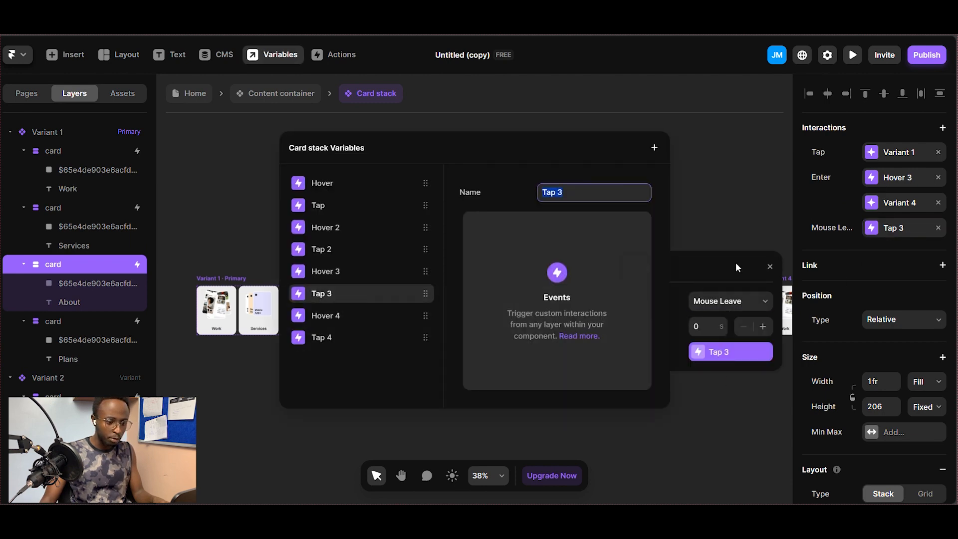
{"action": "left_click", "coordinate": [698, 205]}
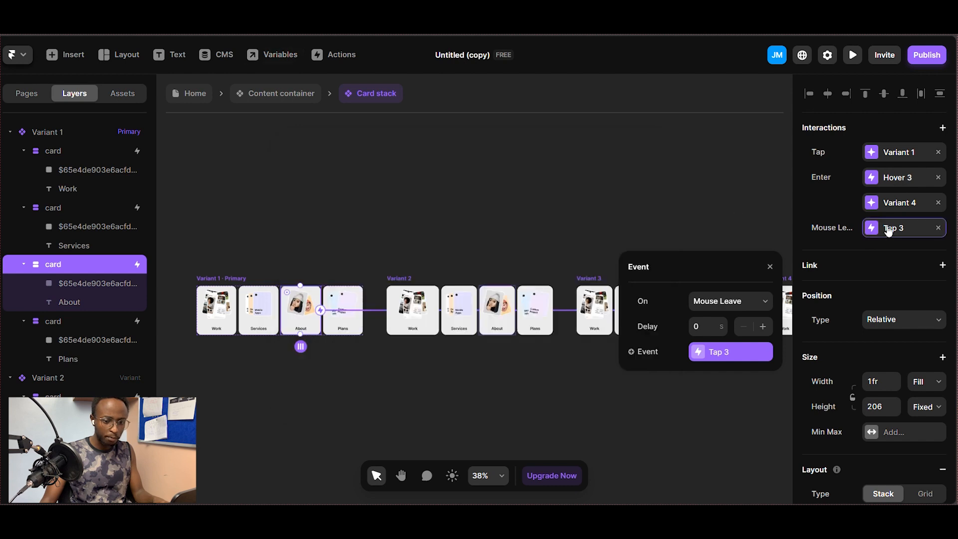
{"action": "left_click", "coordinate": [937, 229]}
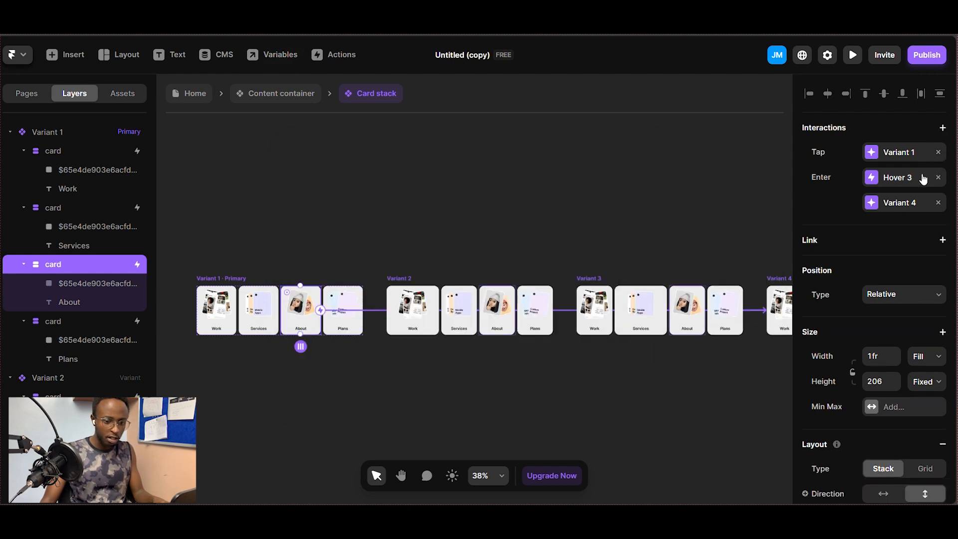
Step: Add a transition to the About card in Variant 1 that returns to Variant 1 on Mouse Leave
{"action": "left_click", "coordinate": [942, 127]}
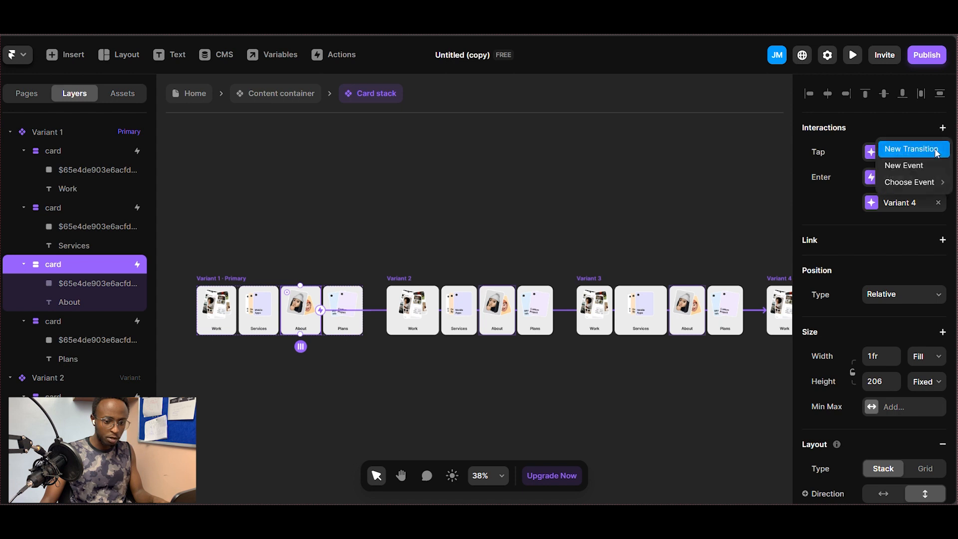
{"action": "left_click", "coordinate": [927, 148]}
{"action": "left_click", "coordinate": [698, 250]}
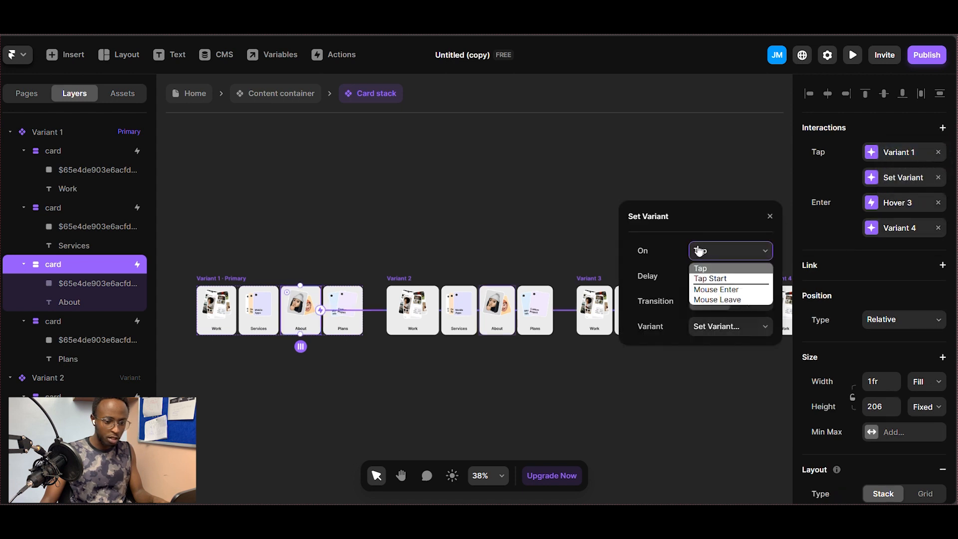
{"action": "left_click", "coordinate": [709, 300]}
{"action": "left_click", "coordinate": [724, 329]}
{"action": "left_click", "coordinate": [722, 357]}
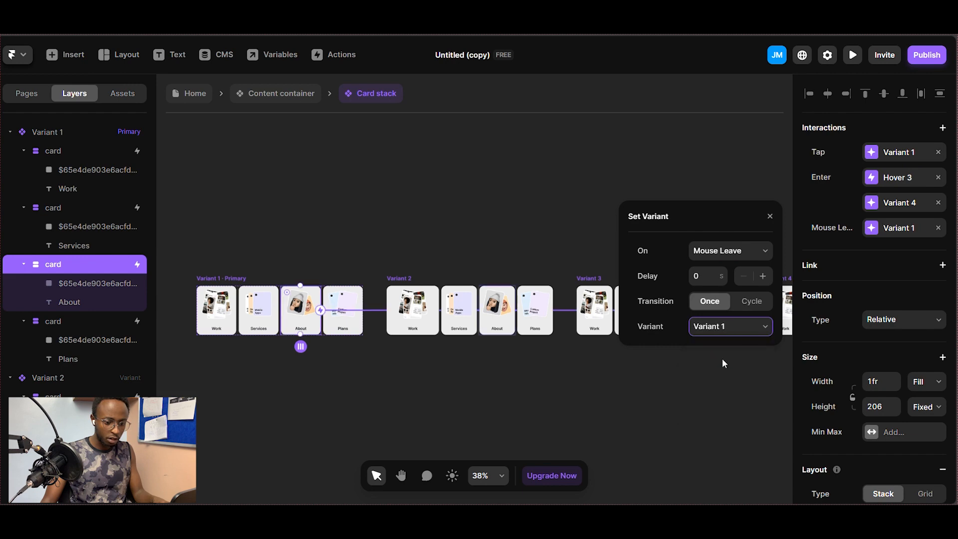
{"action": "left_click", "coordinate": [623, 149]}
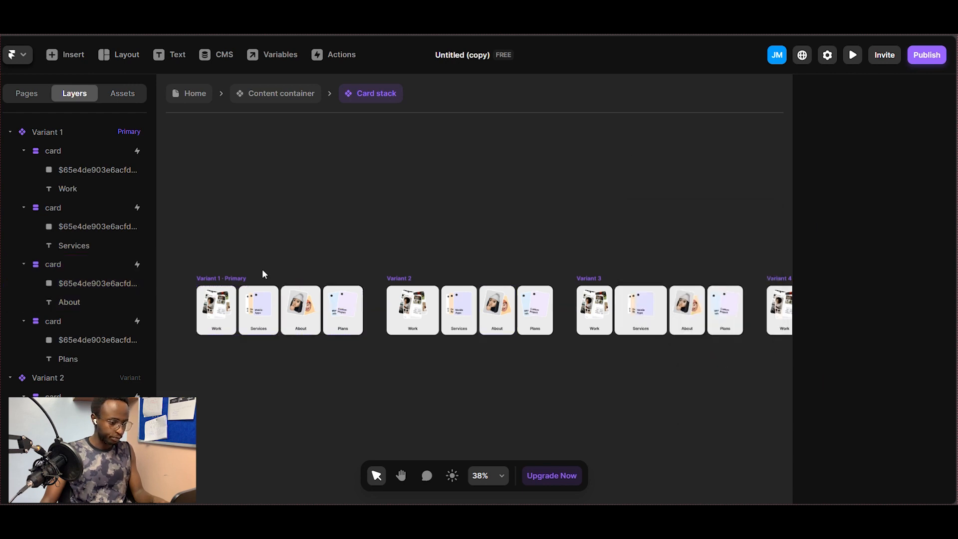
Step: Preview the Card stack's Variant 1 again to recheck the card transitions, and close the preview
{"action": "left_click", "coordinate": [217, 280]}
{"action": "left_click", "coordinate": [202, 281]}
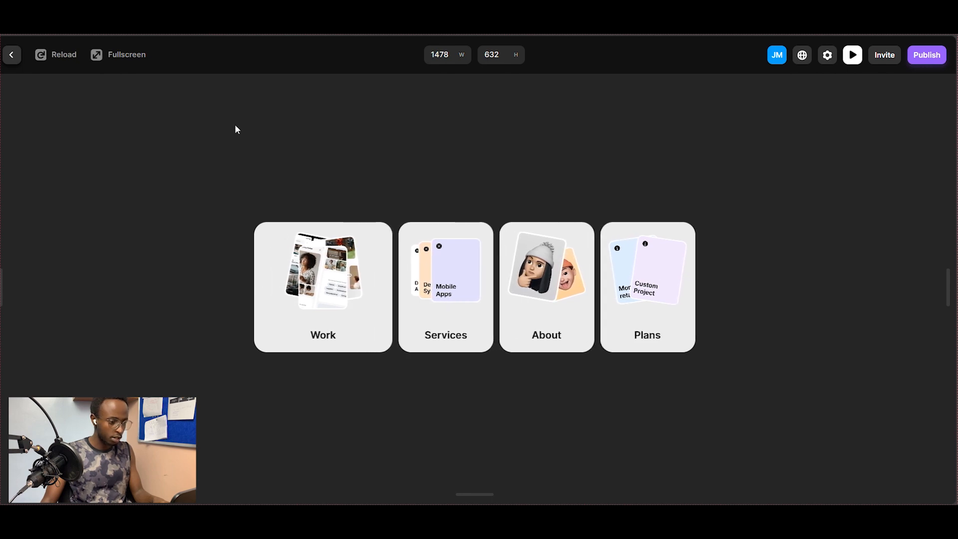
{"action": "left_click", "coordinate": [11, 55]}
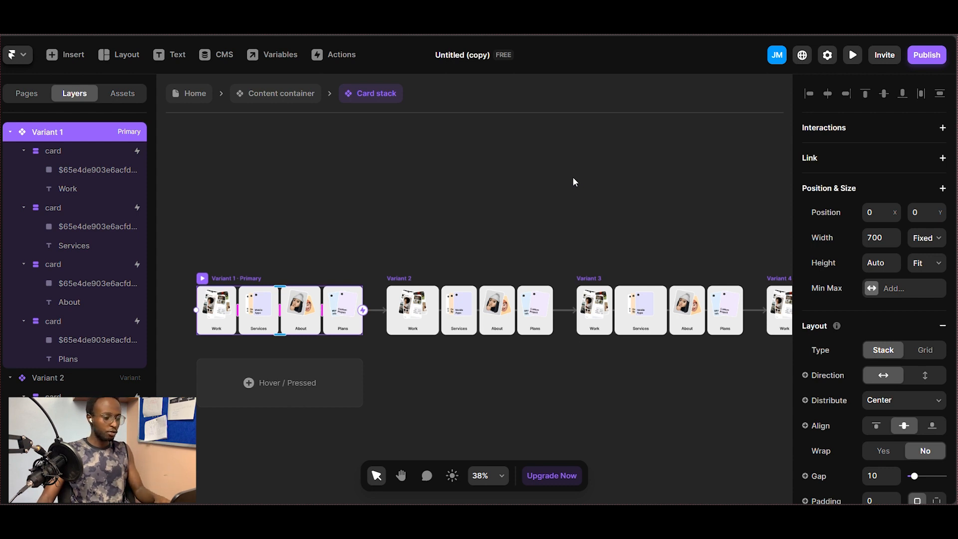
{"action": "left_click", "coordinate": [294, 247]}
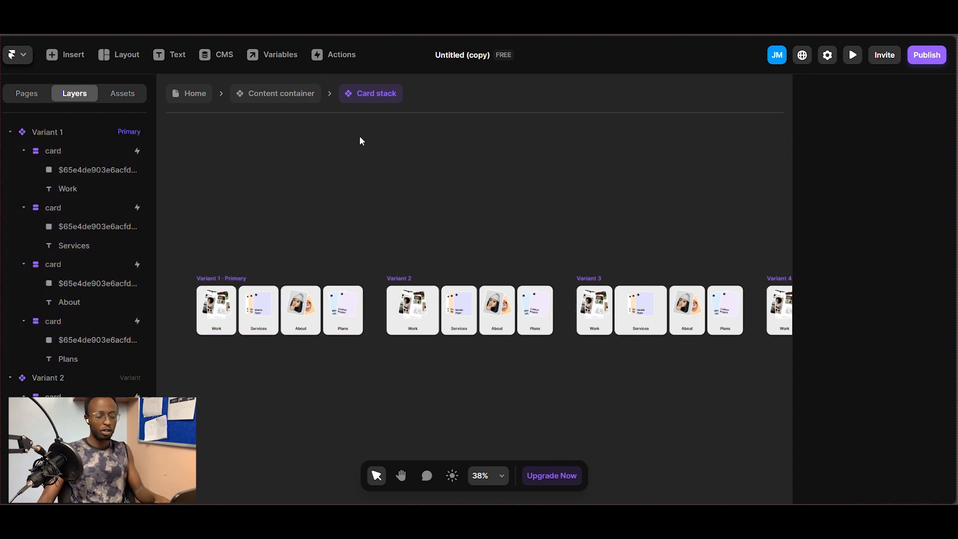
Step: Open the Content container component, preview its Variant 1, and test the hover effects of the Work, Services, About and Plans cards
{"action": "left_click", "coordinate": [296, 95]}
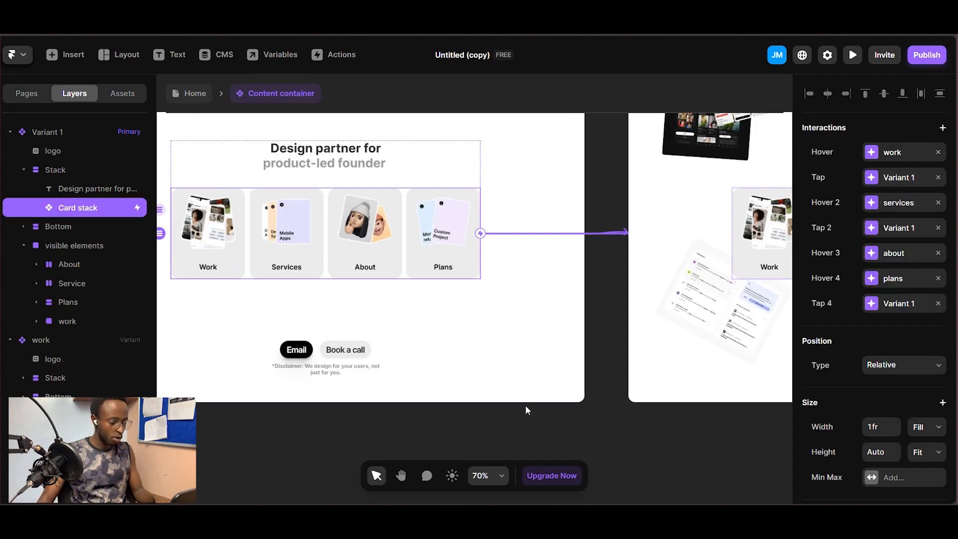
{"action": "scroll", "coordinate": [483, 415], "scroll_direction": "down", "scroll_amount": 5}
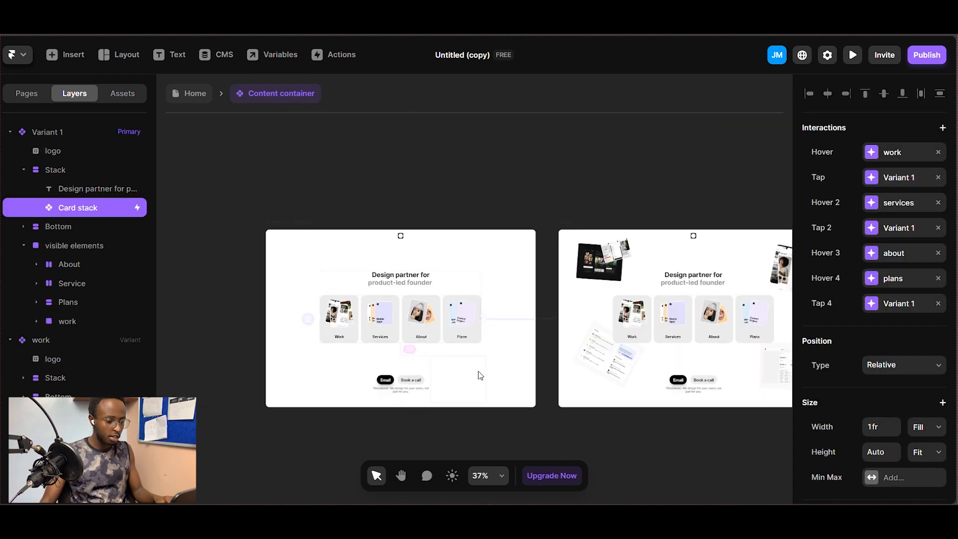
{"action": "left_click", "coordinate": [282, 224]}
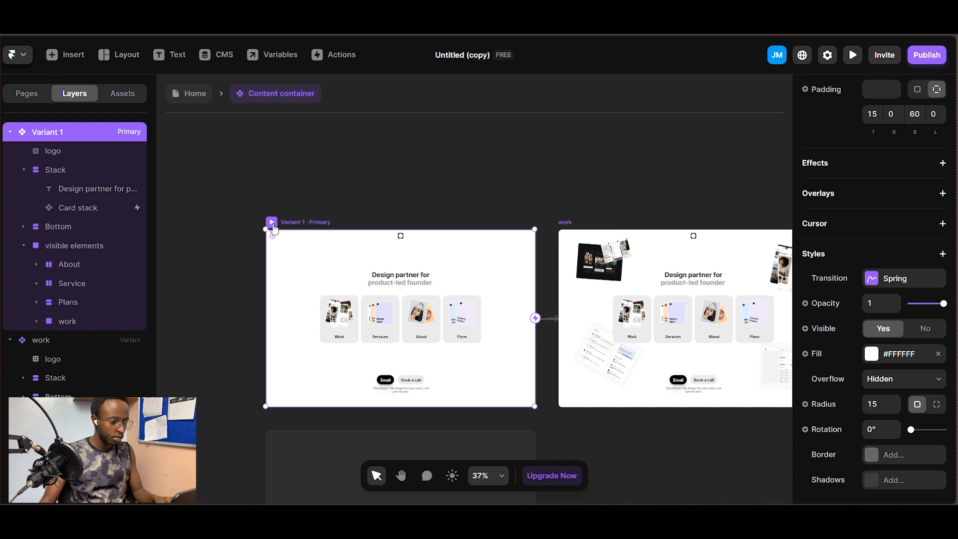
{"action": "left_click", "coordinate": [271, 223]}
{"action": "mouse_move", "coordinate": [306, 280]}
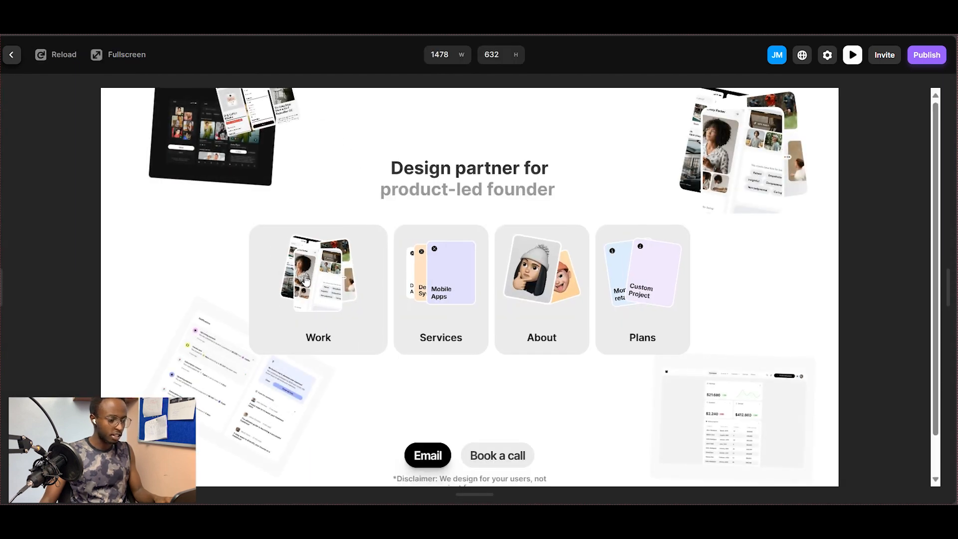
{"action": "mouse_move", "coordinate": [428, 220]}
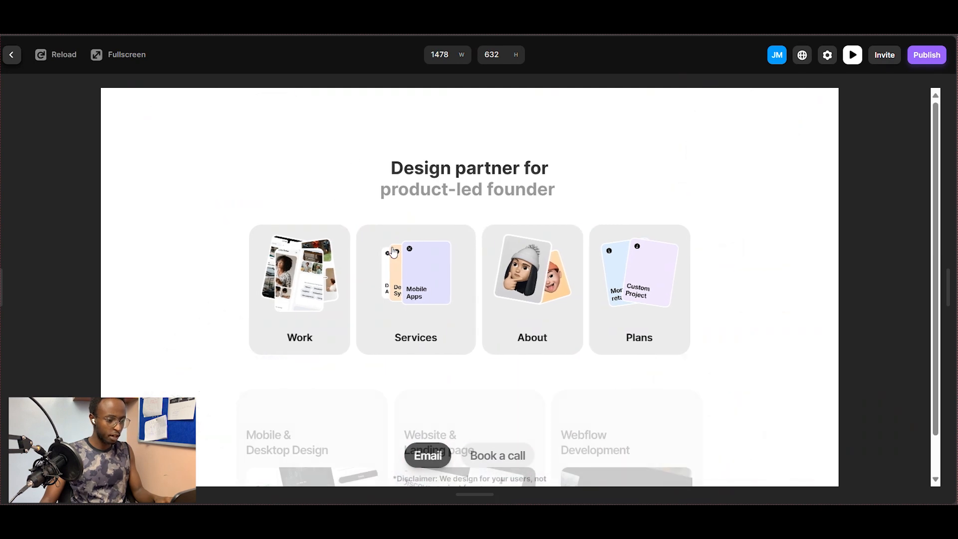
{"action": "mouse_move", "coordinate": [523, 320]}
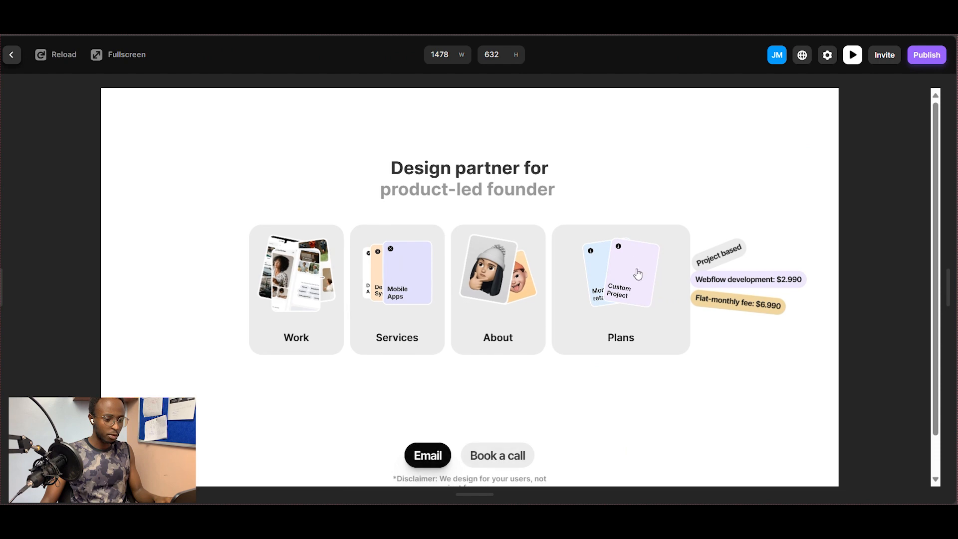
Step: Test the Content container's card hover effects in a fullscreen preview and return to its canvas
{"action": "left_click", "coordinate": [102, 59]}
{"action": "mouse_move", "coordinate": [442, 267]}
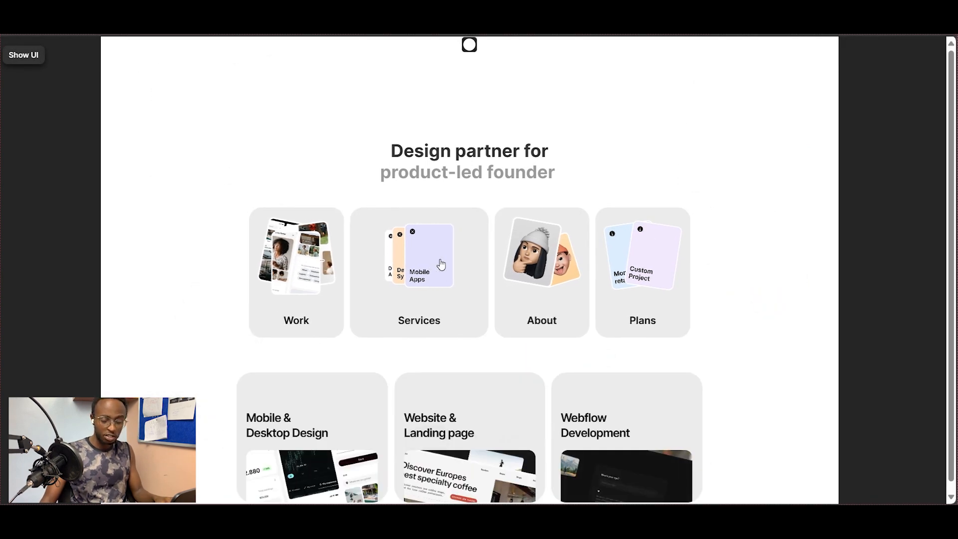
{"action": "mouse_move", "coordinate": [511, 264]}
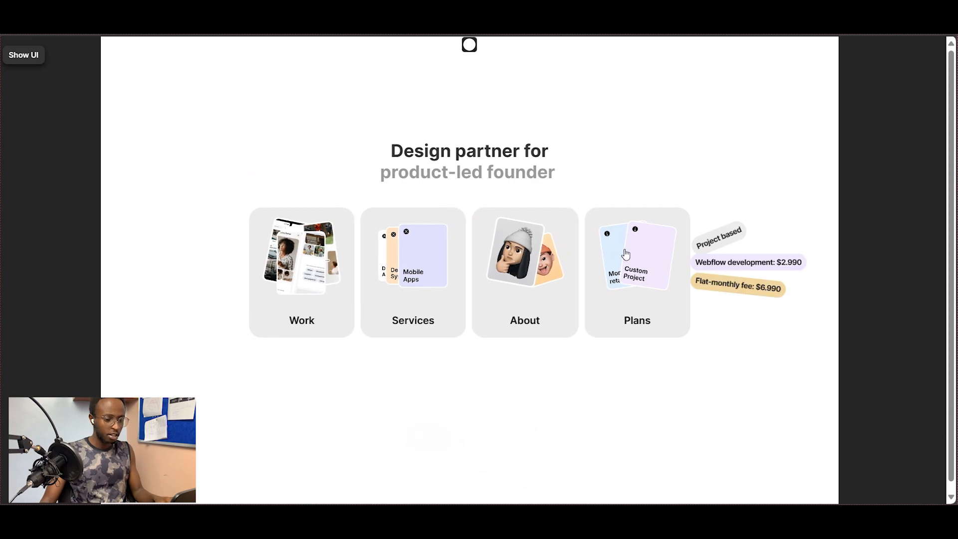
{"action": "left_click", "coordinate": [23, 55]}
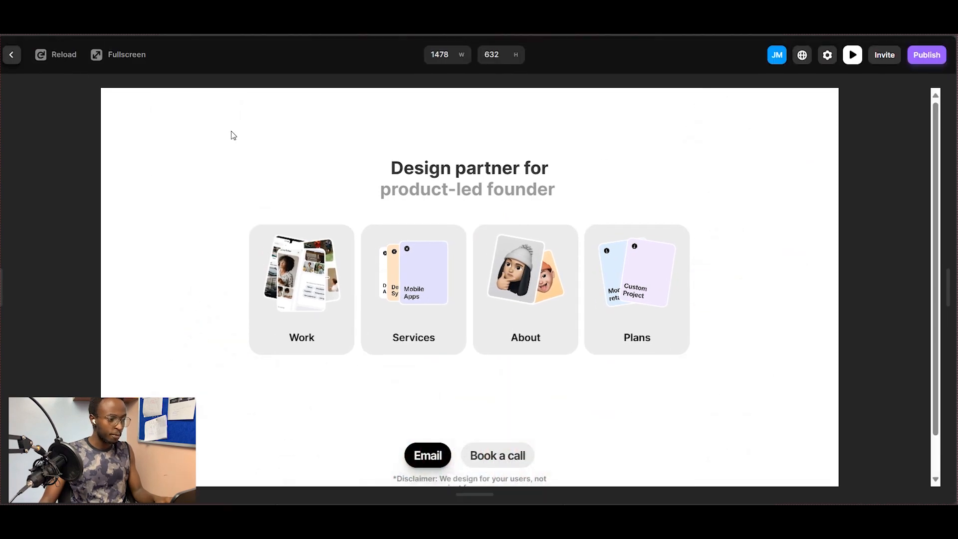
{"action": "left_click", "coordinate": [11, 54]}
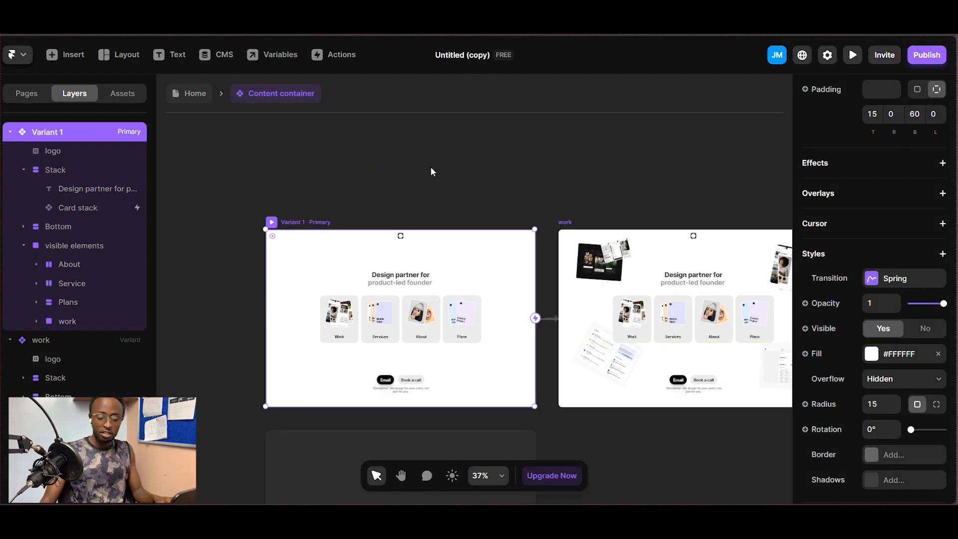
Step: Preview the Home page's Desktop layout in fullscreen, test the hover effects of all four cards, and return to the page canvas
{"action": "left_click", "coordinate": [194, 93]}
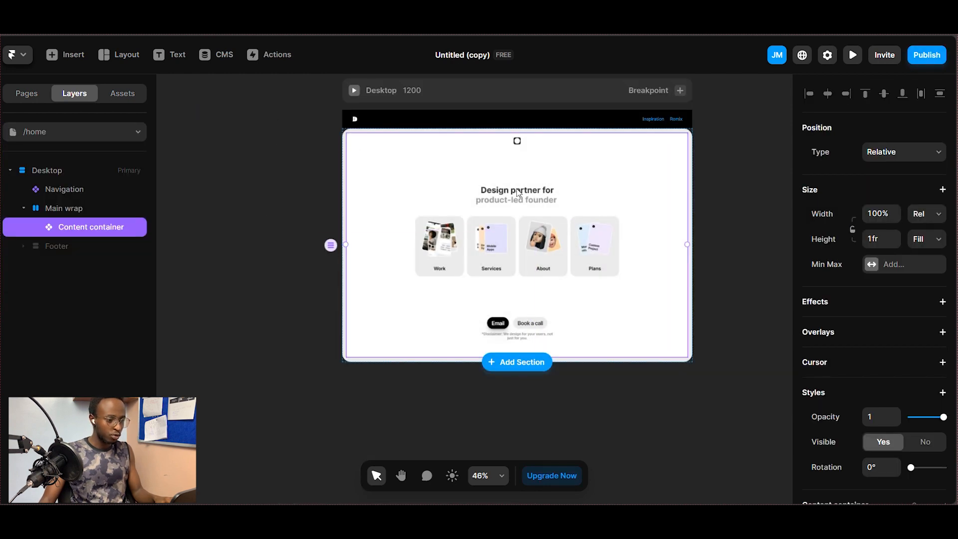
{"action": "left_click", "coordinate": [352, 119]}
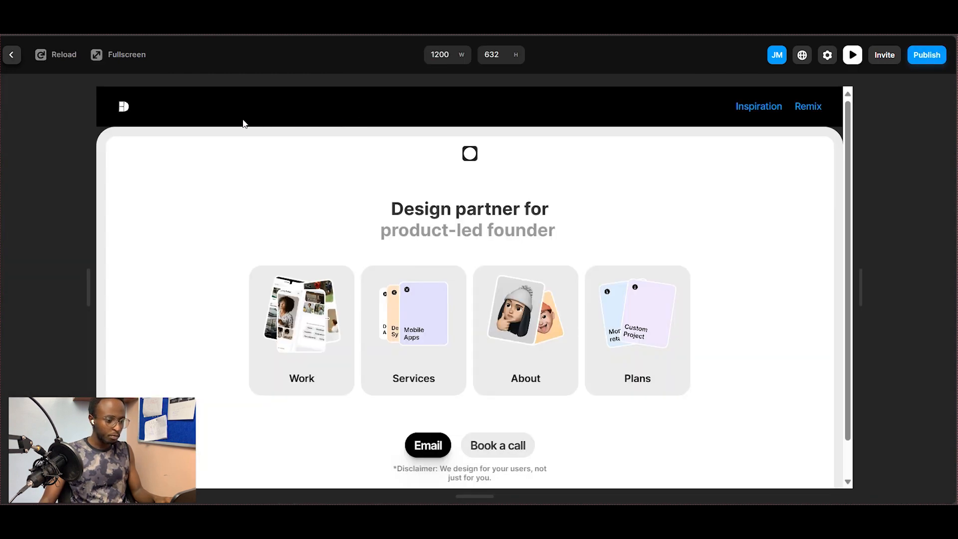
{"action": "left_click", "coordinate": [127, 55]}
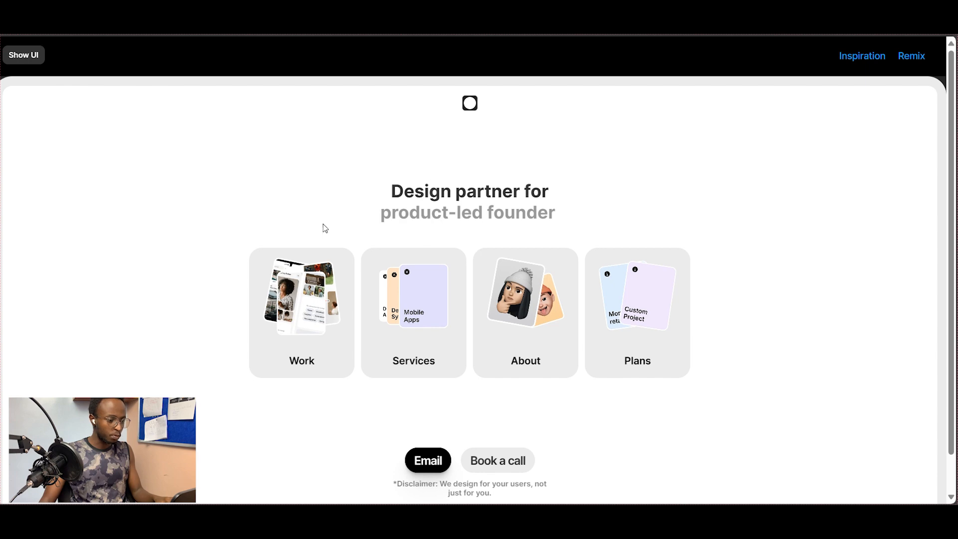
{"action": "mouse_move", "coordinate": [314, 337]}
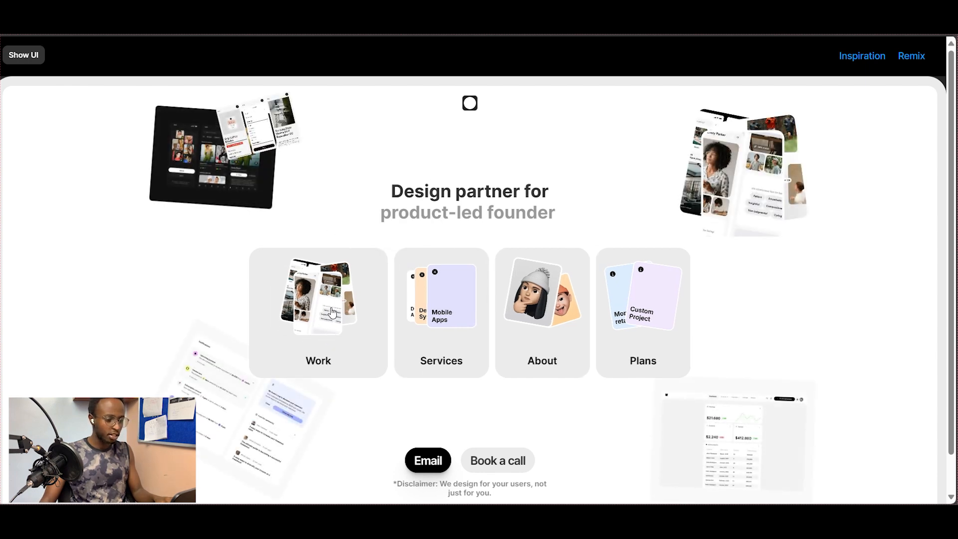
{"action": "mouse_move", "coordinate": [432, 353]}
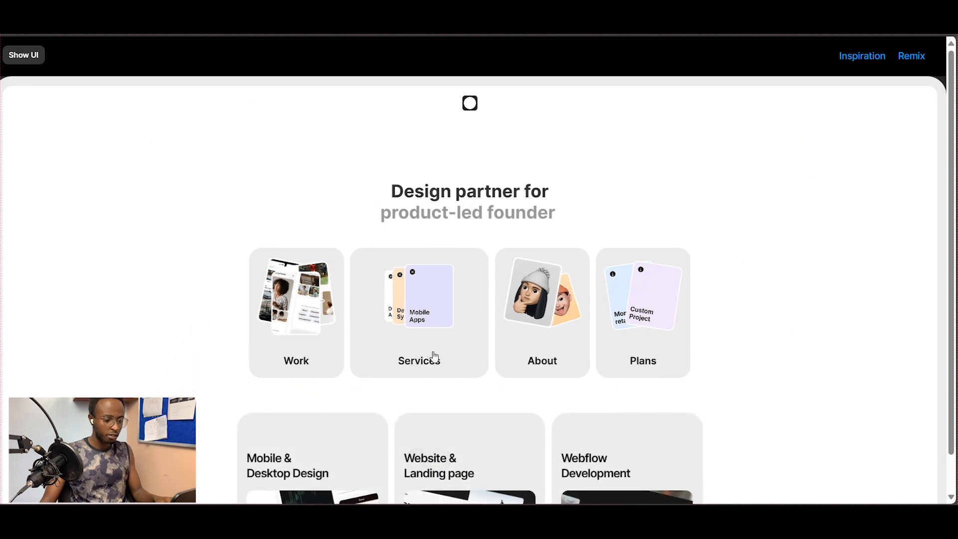
{"action": "mouse_move", "coordinate": [523, 294]}
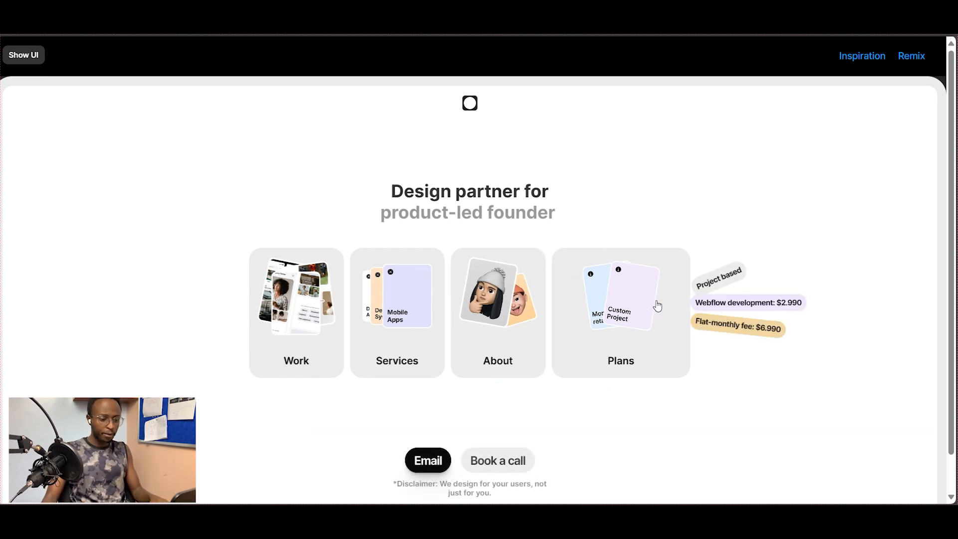
{"action": "left_click", "coordinate": [40, 56]}
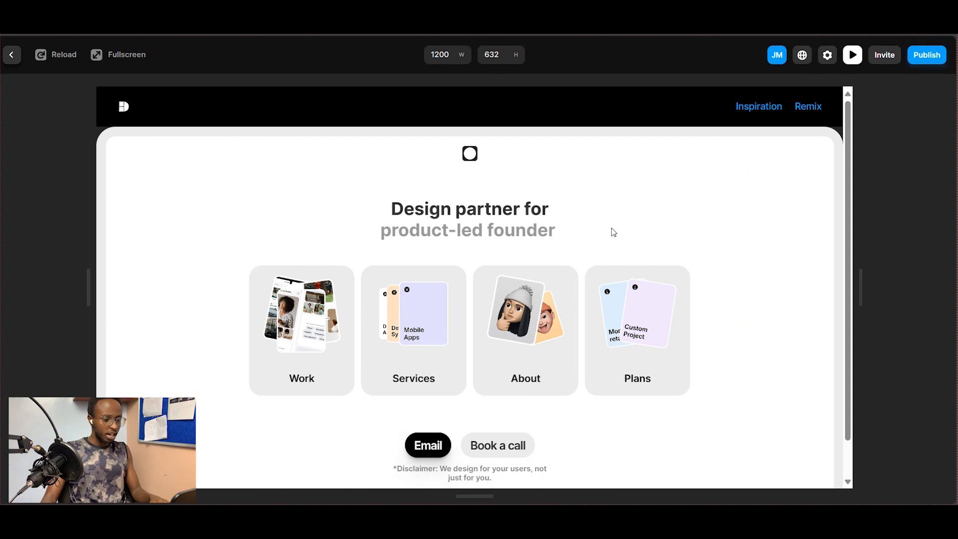
{"action": "left_click", "coordinate": [19, 54]}
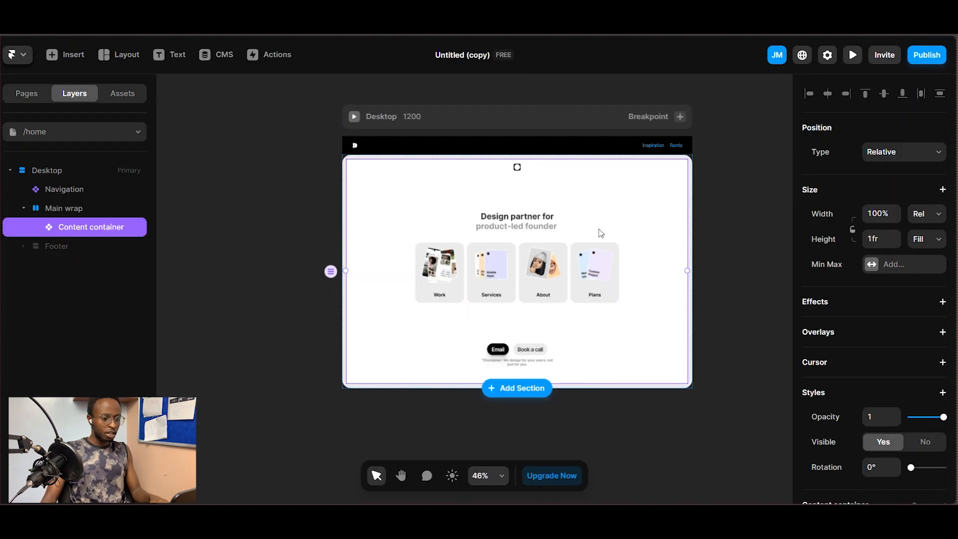
{"action": "scroll", "coordinate": [601, 233], "scroll_direction": "down", "scroll_amount": 4}
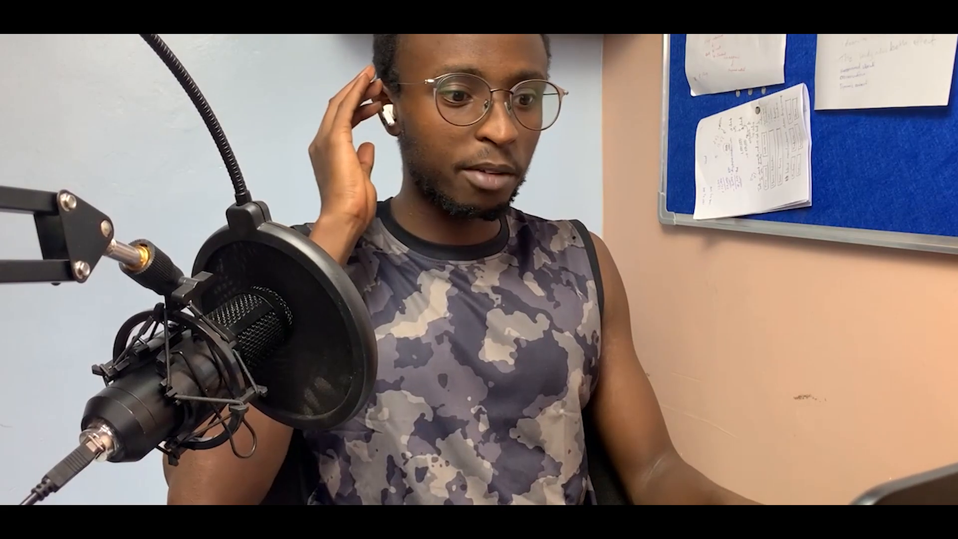